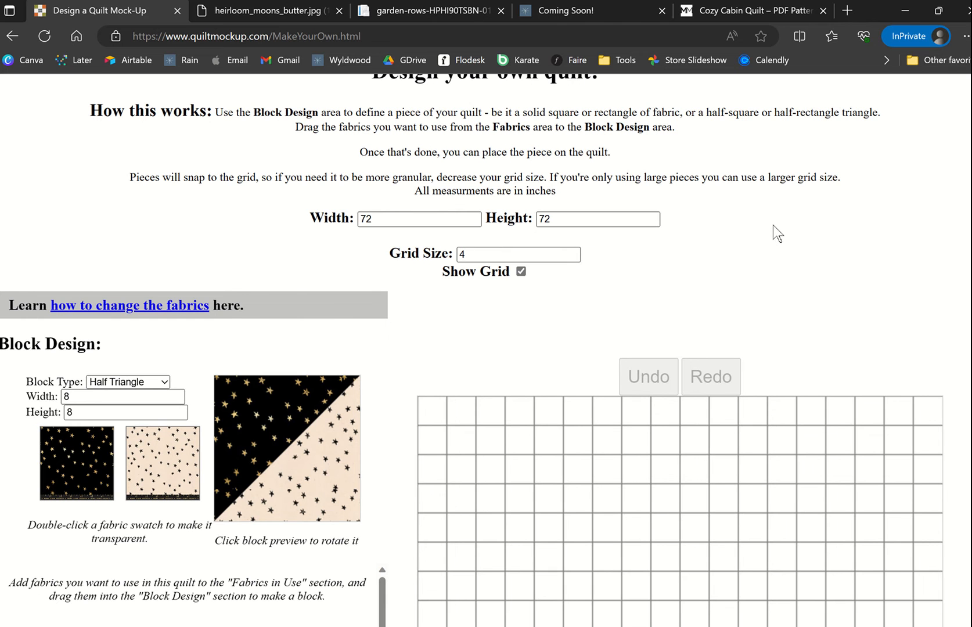
- View the Cozy Cabin Quilt pattern page and return to the quilt mock-up page
left_click(753, 10)
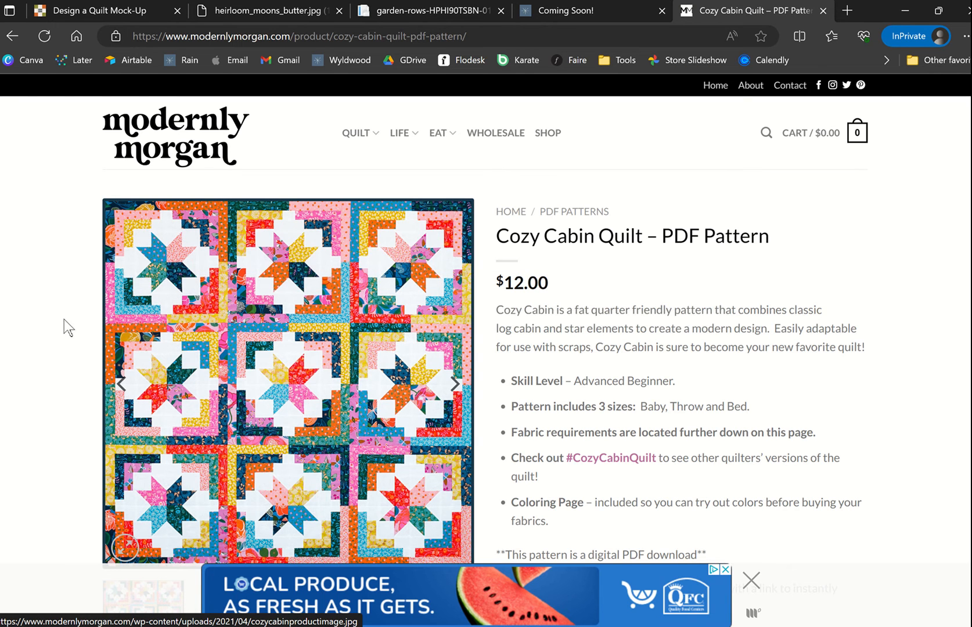
left_click(75, 12)
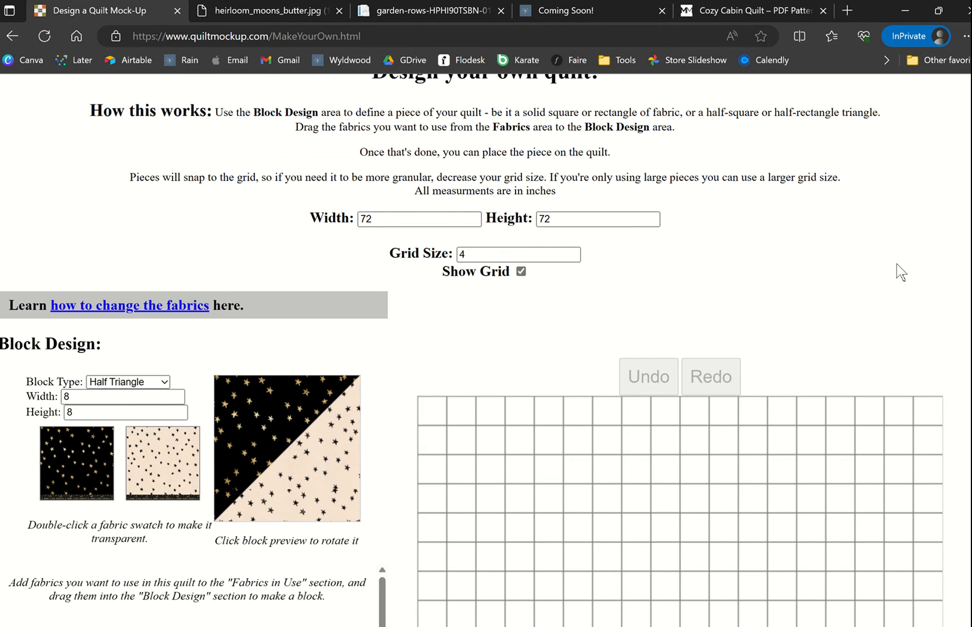
- Set the quilt's overall width and height to 20 inches each
scroll(898, 265, "down", 2)
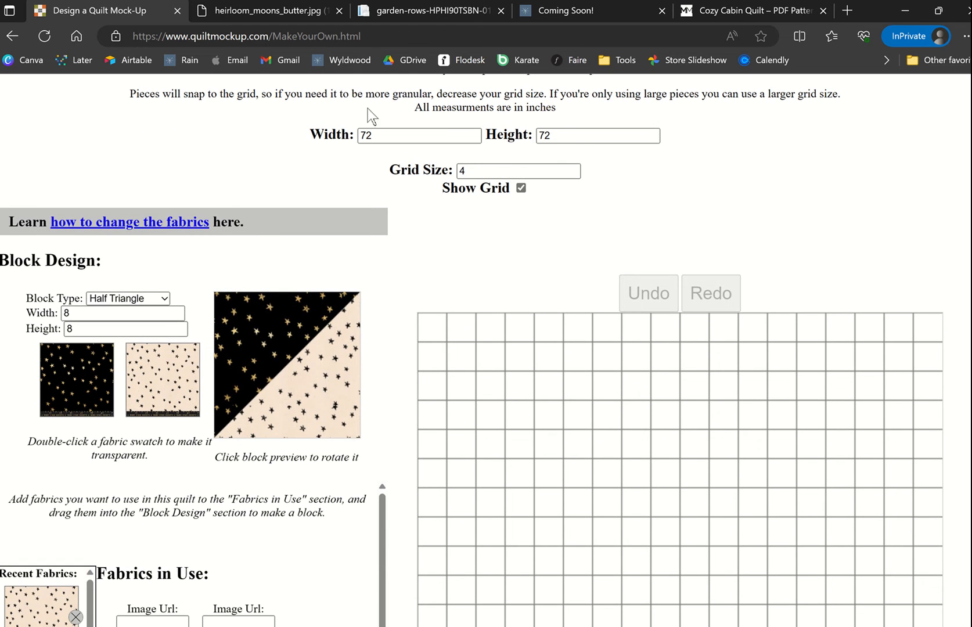
scroll(603, 183, "up", 4)
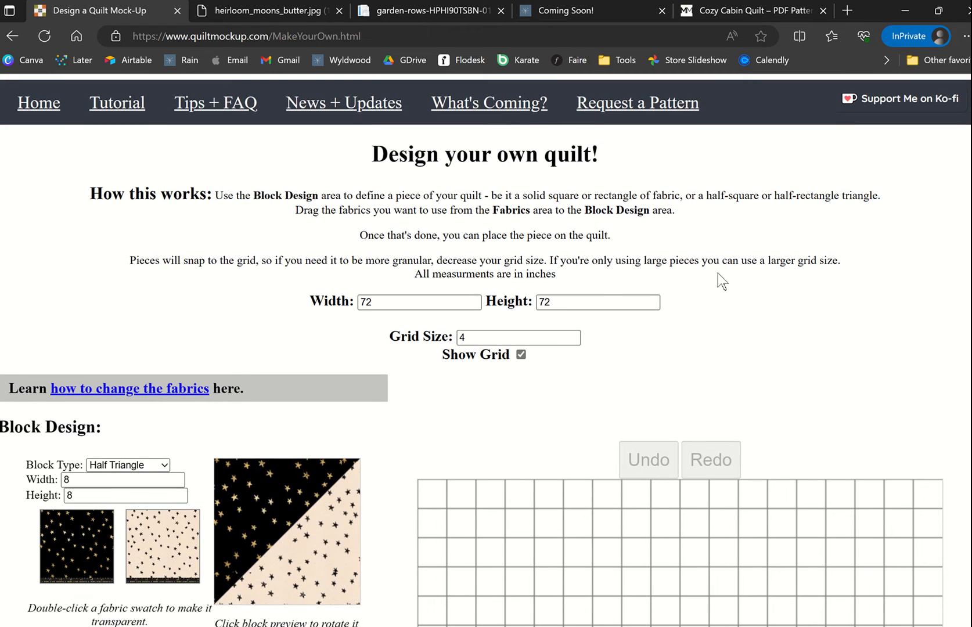
double_click(382, 301)
scroll(814, 314, "down", 1)
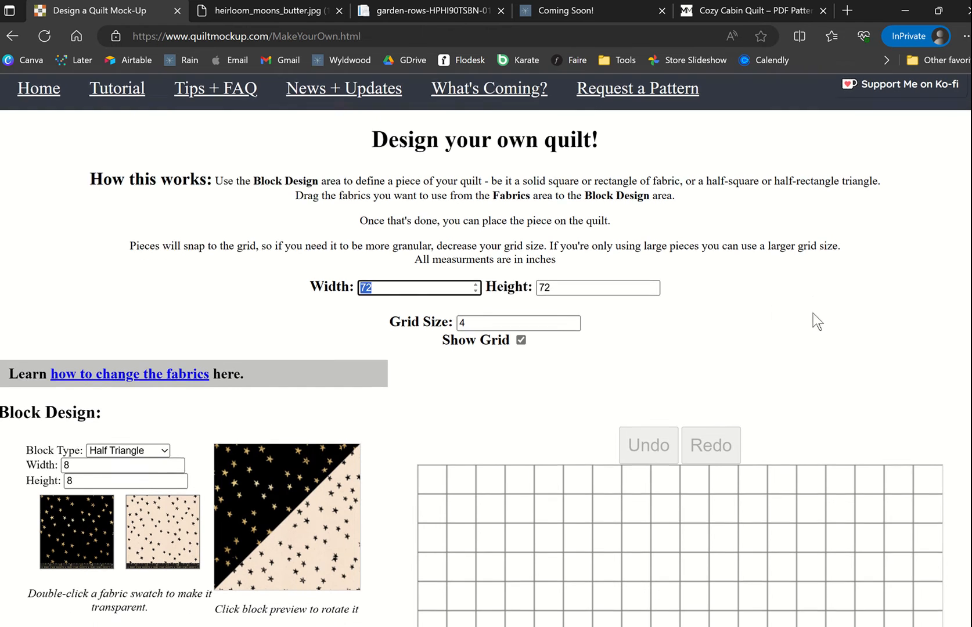
scroll(813, 313, "down", 5)
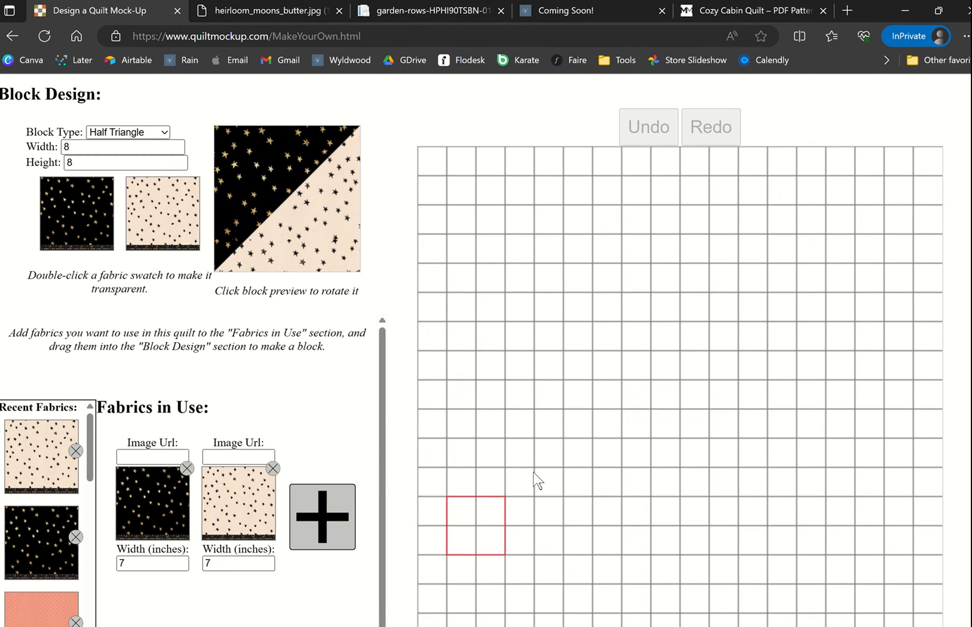
scroll(786, 251, "down", 1)
scroll(786, 252, "up", 6)
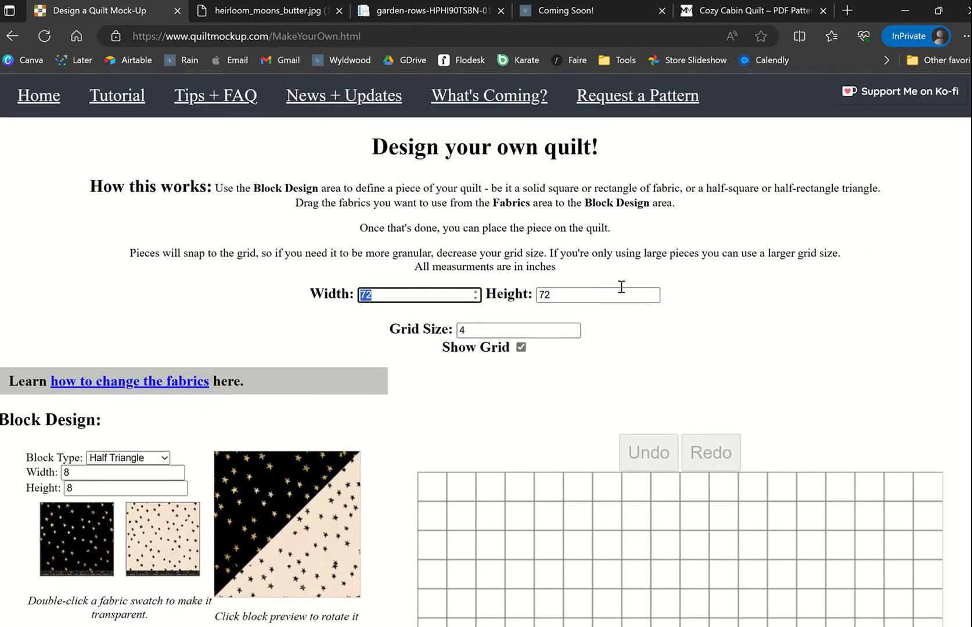
type("2")
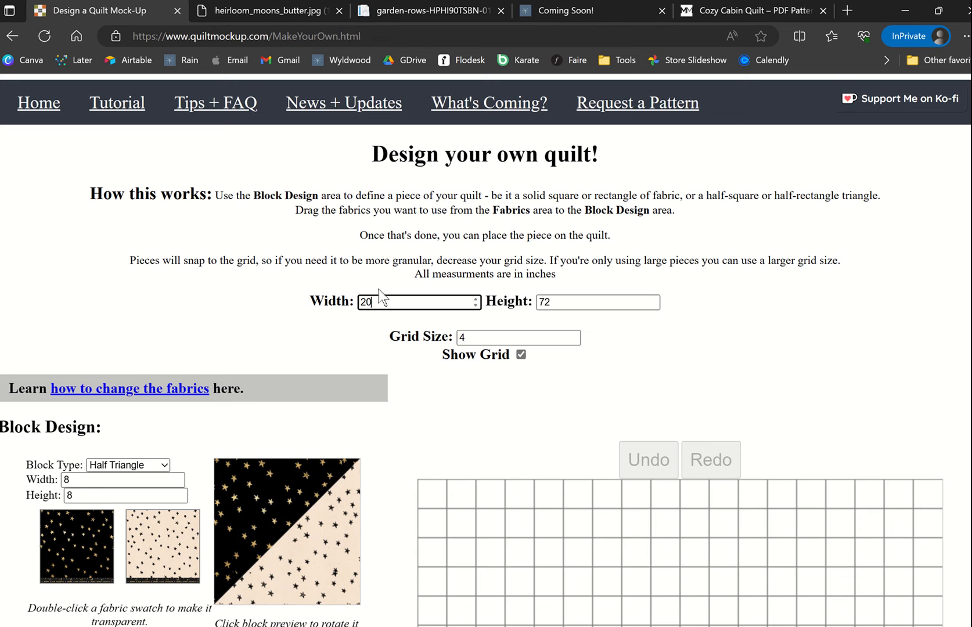
left_click(556, 303)
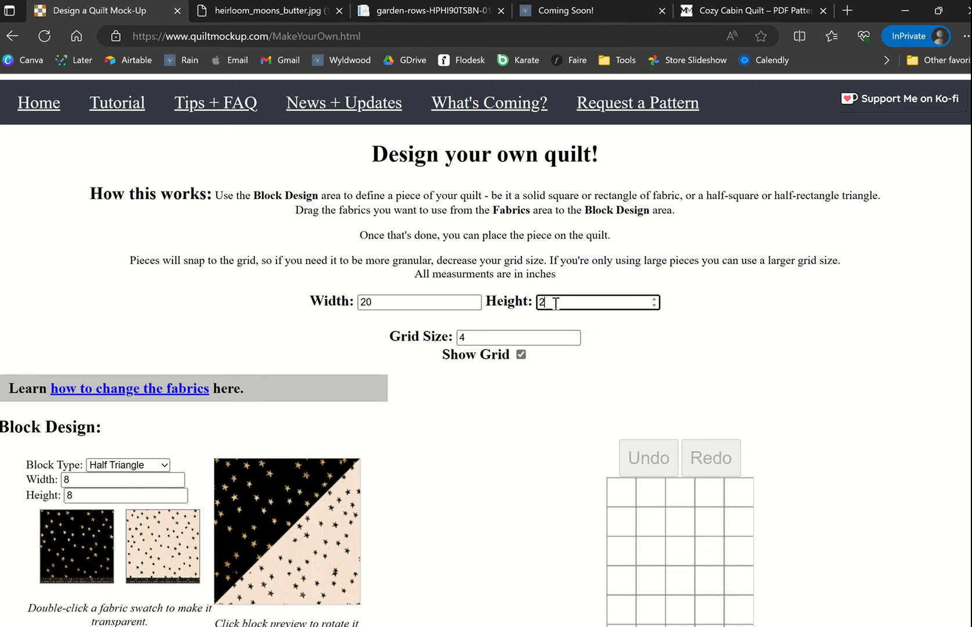
left_click(759, 269)
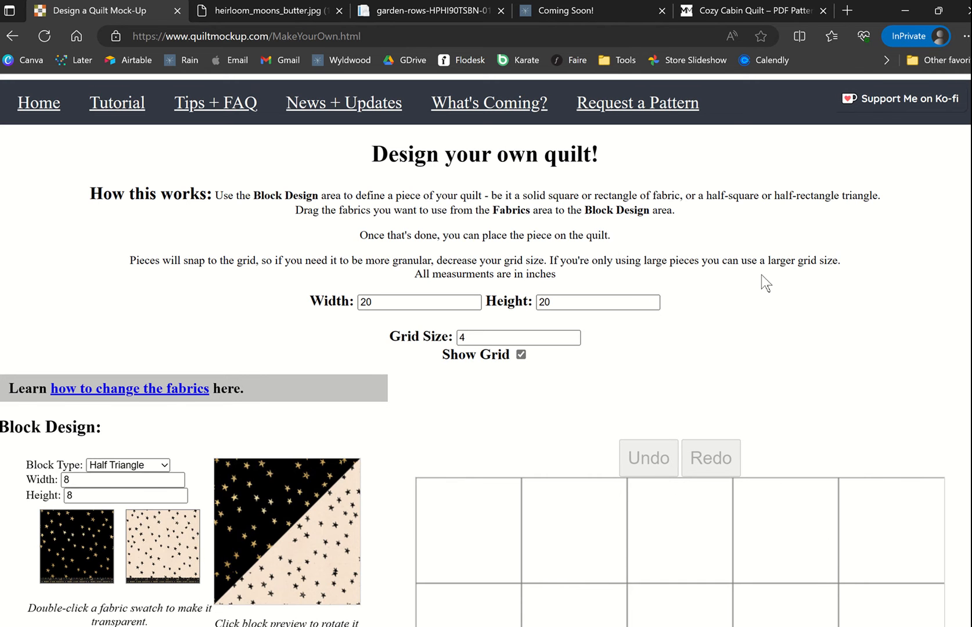
- Set the quilt's grid size to 2 inches
scroll(761, 271, "down", 3)
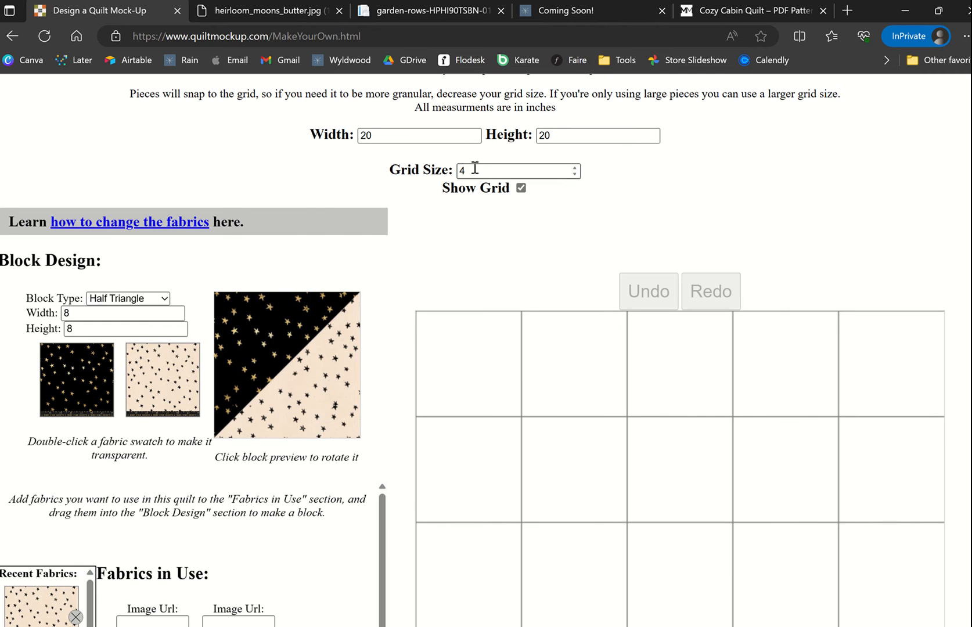
double_click(475, 169)
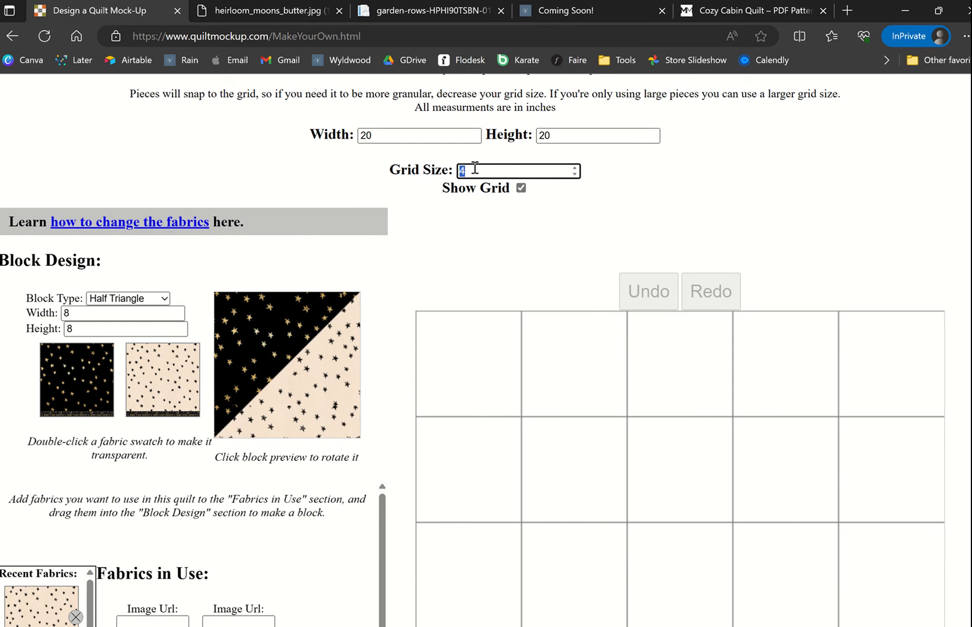
type("2")
left_click(774, 188)
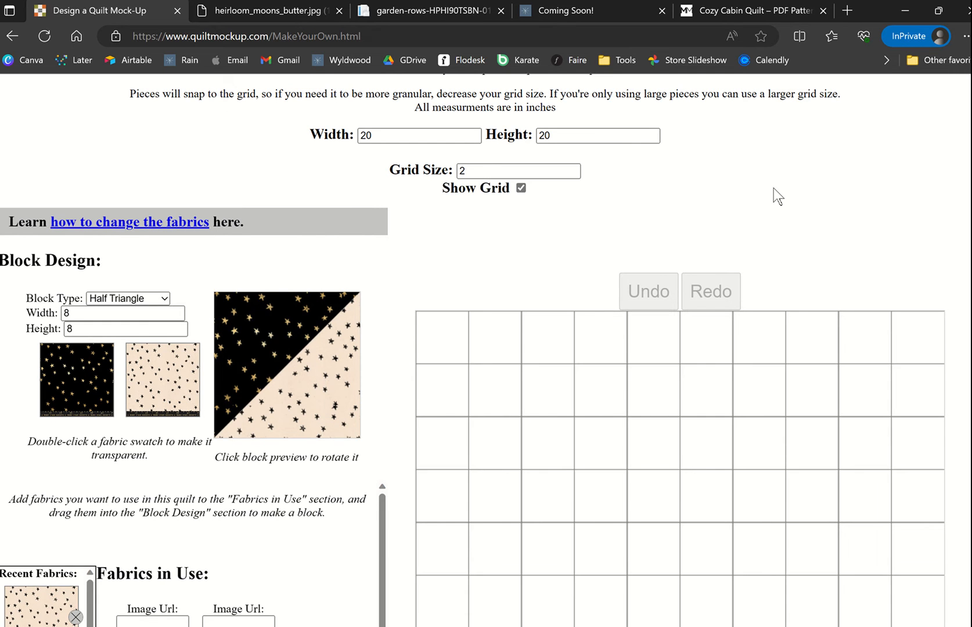
scroll(774, 188, "down", 2)
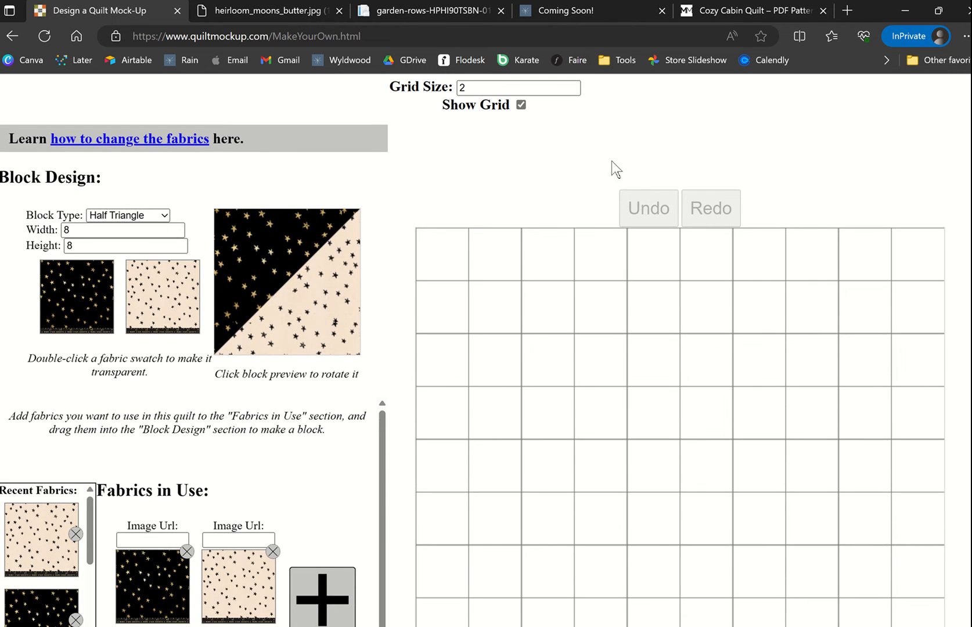
scroll(463, 238, "up", 2)
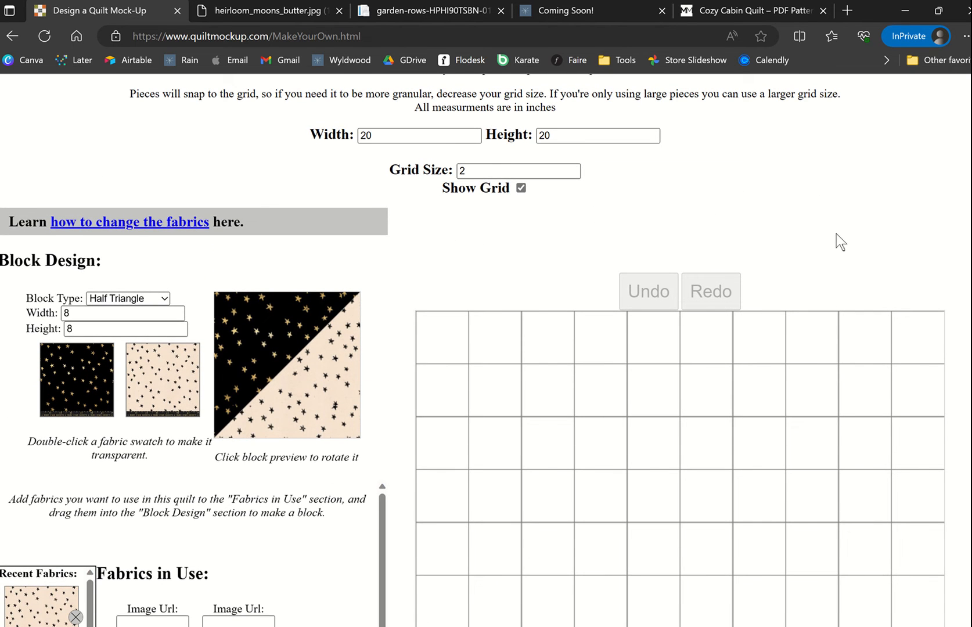
- Place four 8 by 8 inch half-triangle blocks at different spots on the quilt grid, letting them overlap
scroll(837, 240, "down", 4)
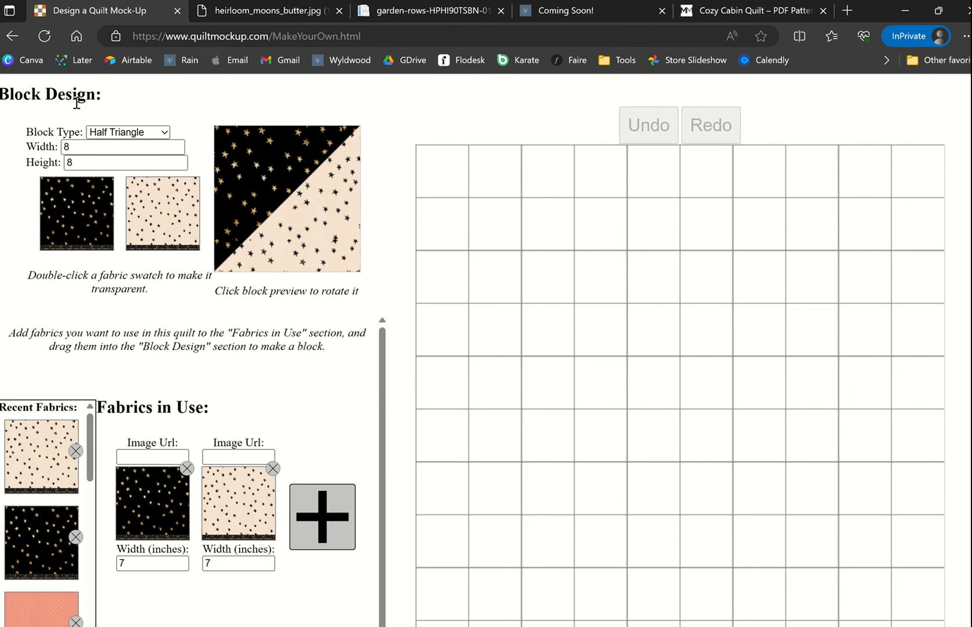
scroll(506, 222, "up", 2)
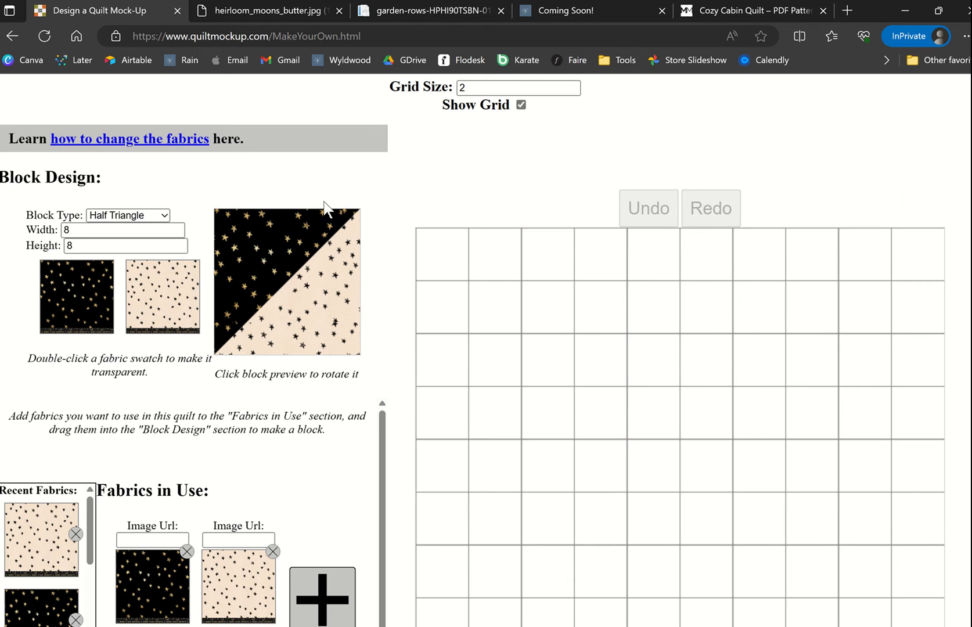
scroll(323, 202, "down", 2)
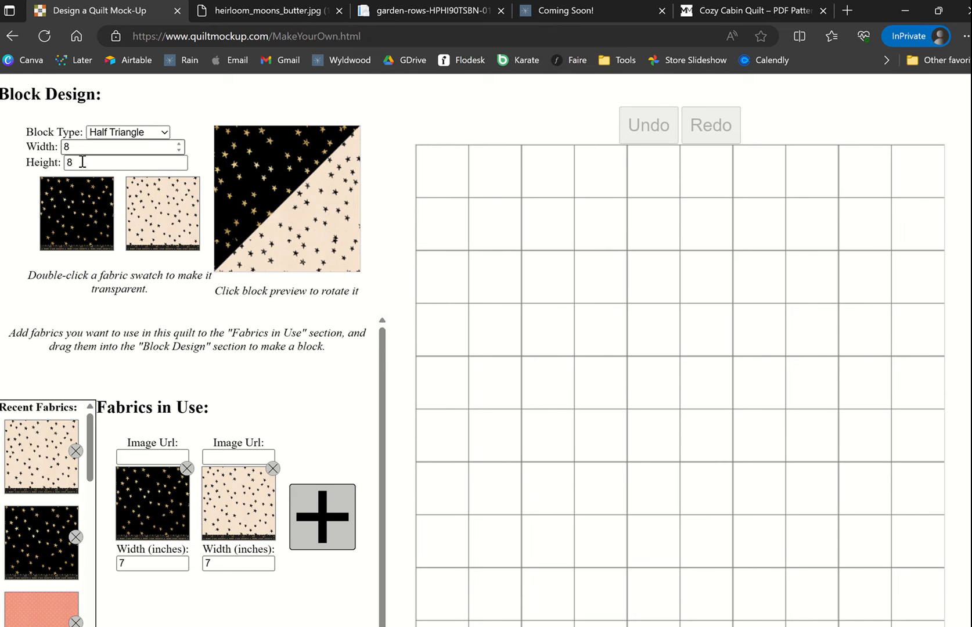
left_click(507, 233)
left_click(618, 283)
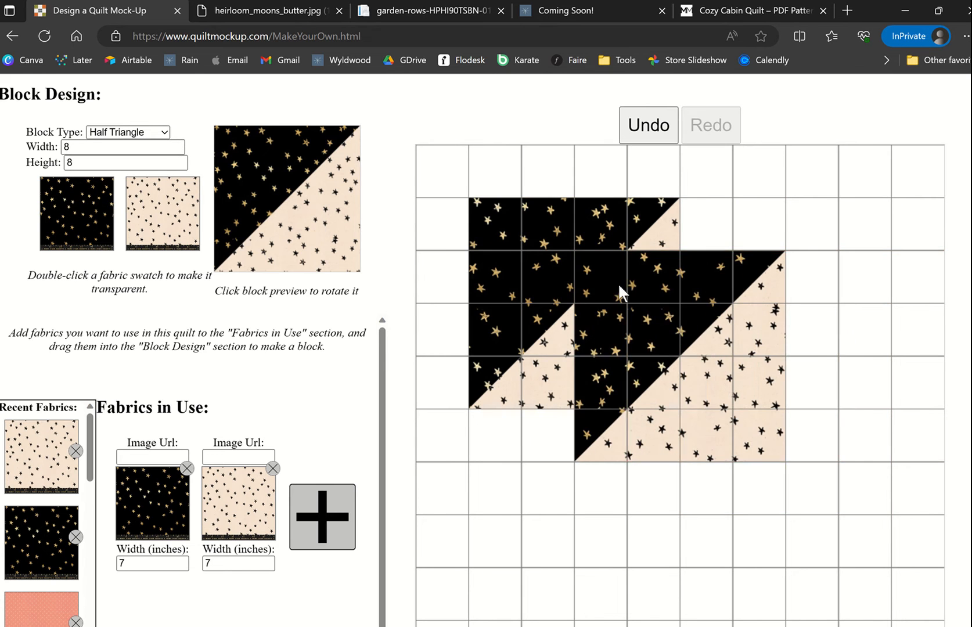
left_click(637, 405)
left_click(431, 399)
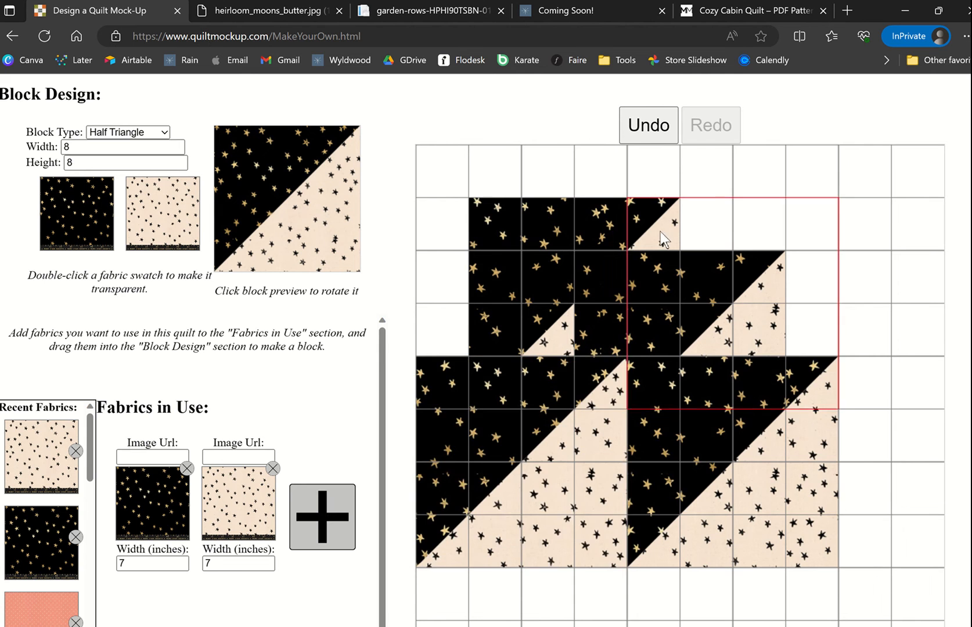
- Undo the four block placements to clear the quilt grid
left_click(642, 128)
left_click(643, 126)
left_click(642, 126)
left_click(643, 127)
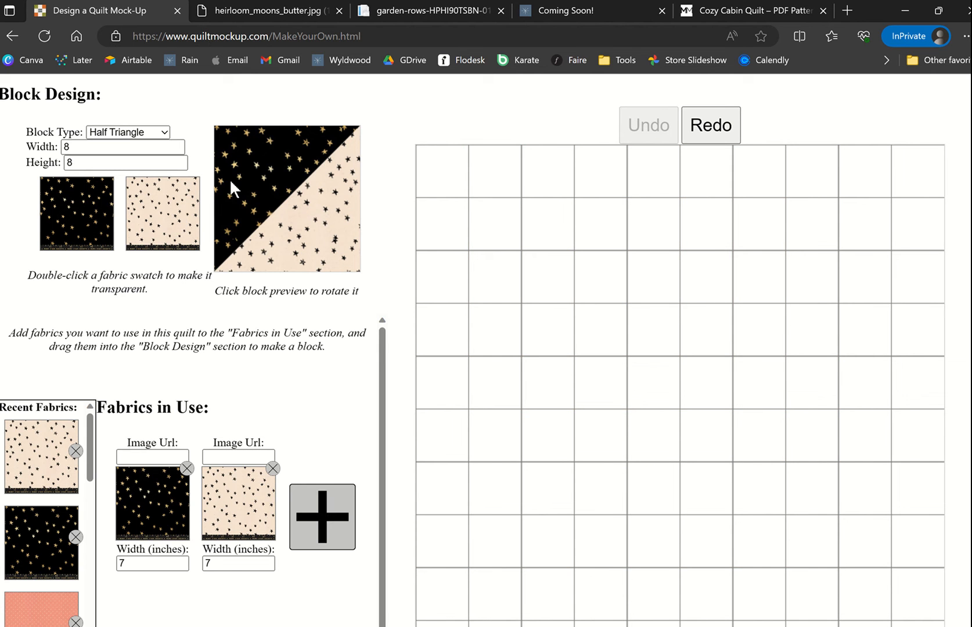
- Rotate the half-triangle block and place two copies side by side on the quilt in different orientations
left_click(278, 182)
left_click(275, 182)
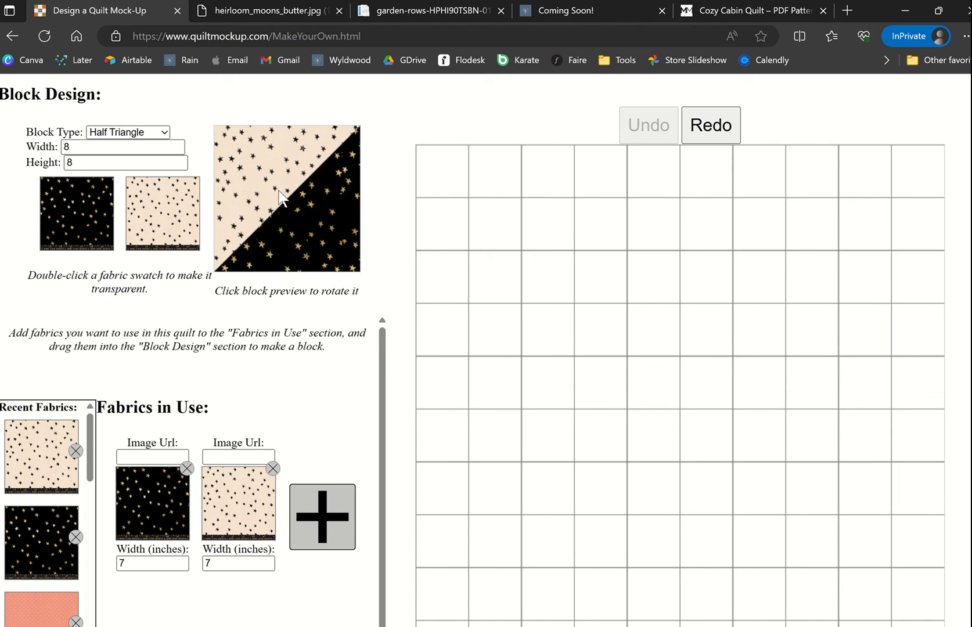
left_click(280, 197)
left_click(526, 245)
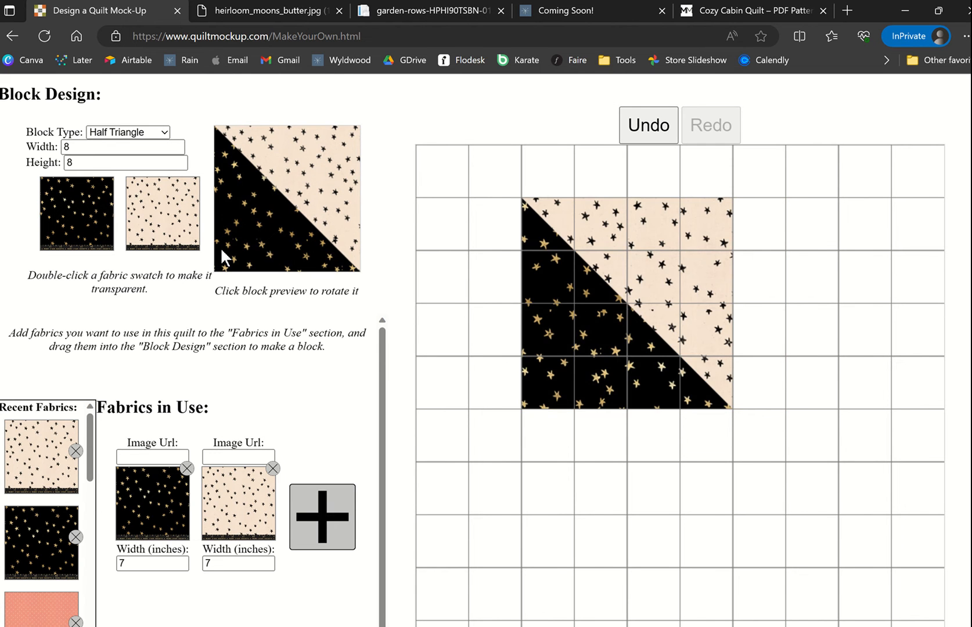
left_click(279, 204)
left_click(748, 233)
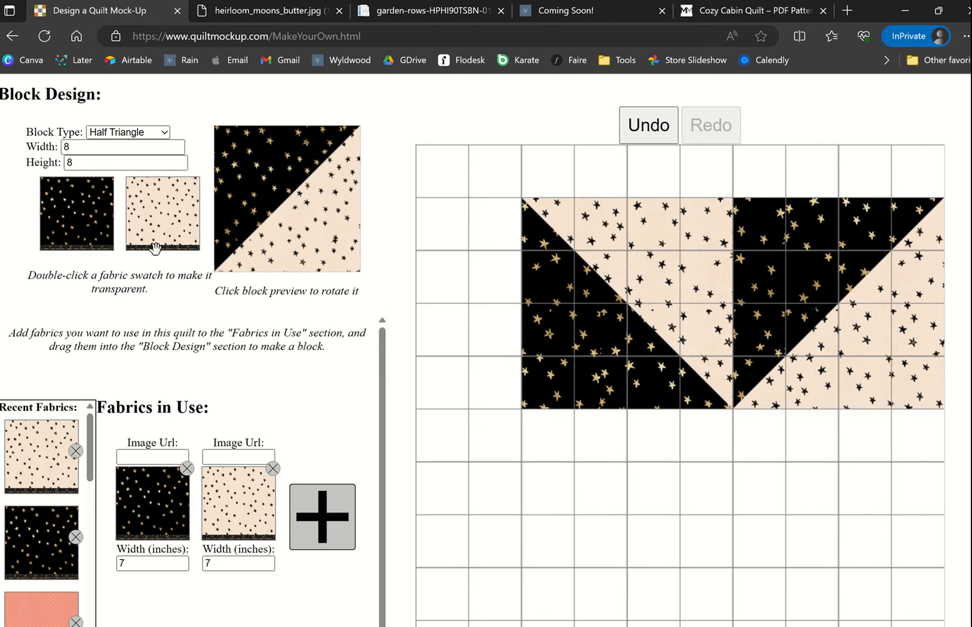
- Place one half-triangle block with its two fabrics swapped, and another with its black star fabric made transparent
left_click_drag(141, 219, 95, 220)
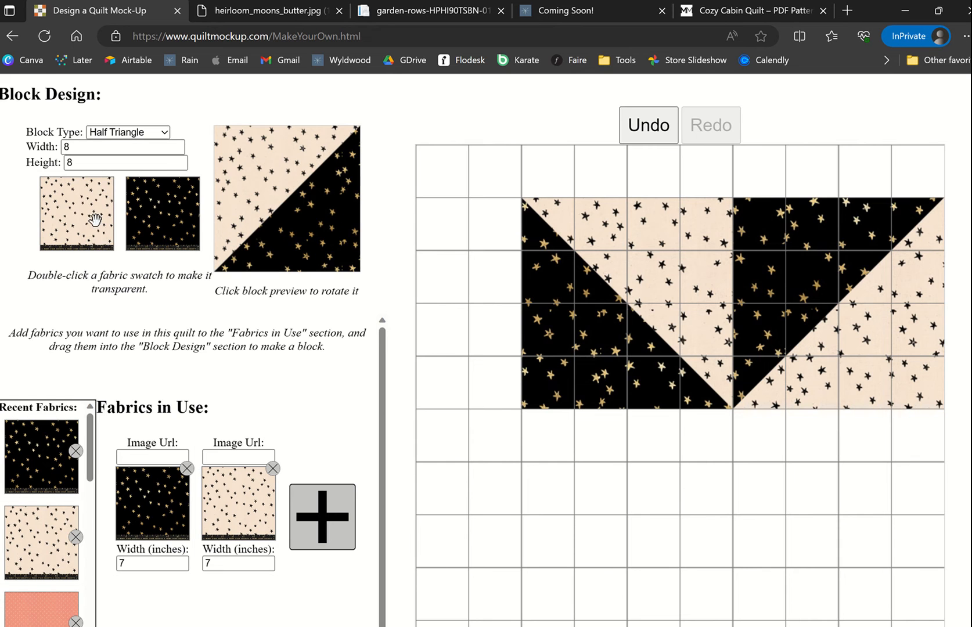
left_click(486, 356)
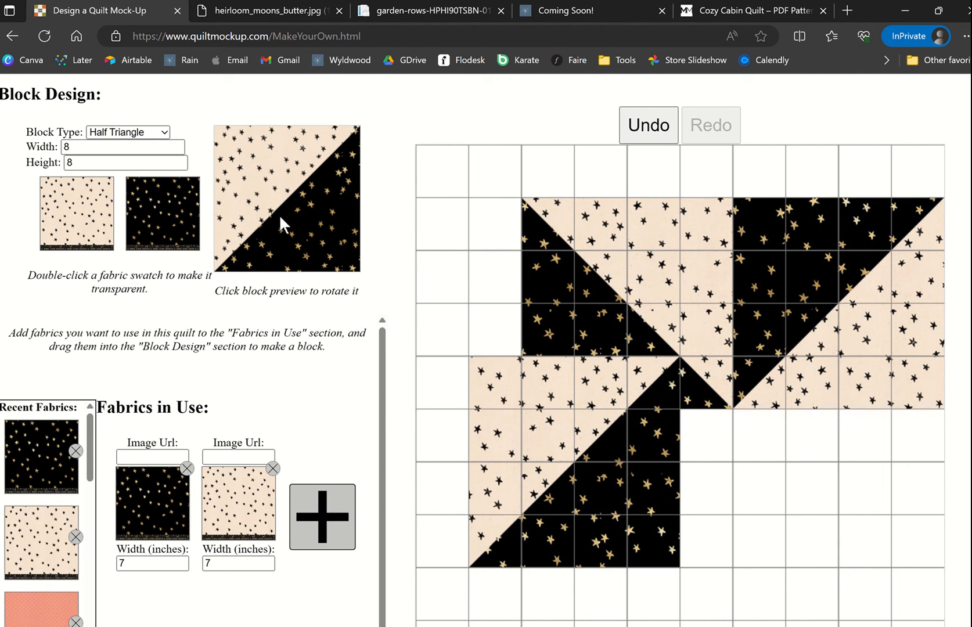
double_click(157, 206)
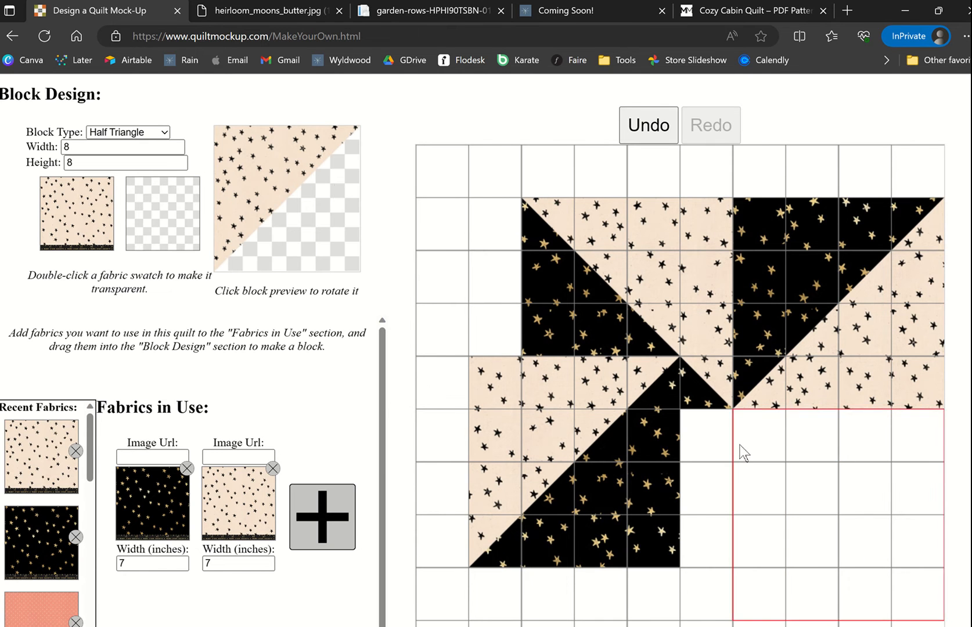
left_click(469, 167)
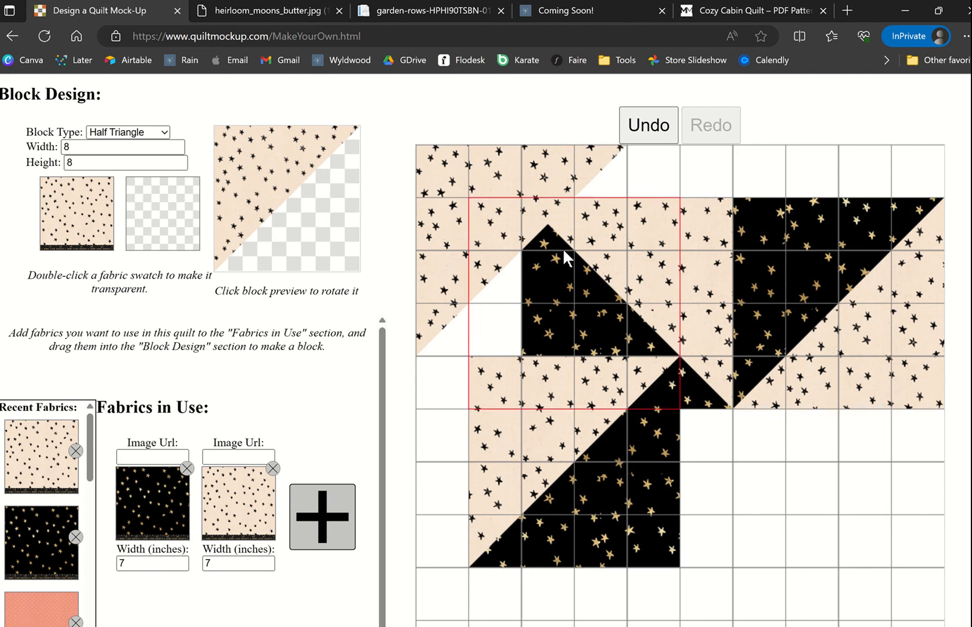
- Undo all the rotated, swapped and transparent block placements until the quilt grid is empty
left_click(644, 128)
left_click(644, 128)
left_click(644, 128)
left_click(644, 128)
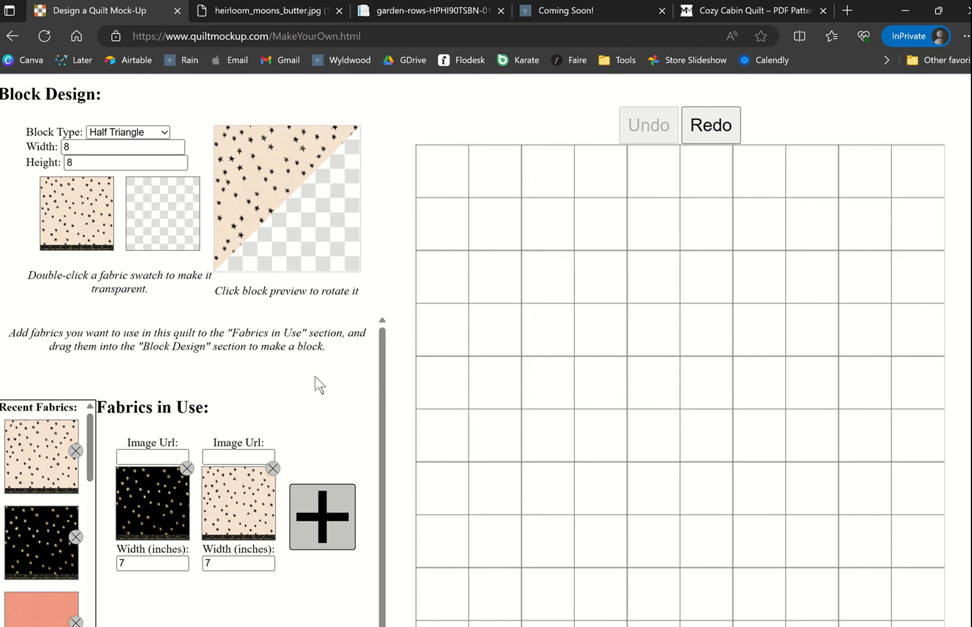
- Remove the black star and cream star fabrics from the recent fabrics
scroll(323, 381, "down", 2)
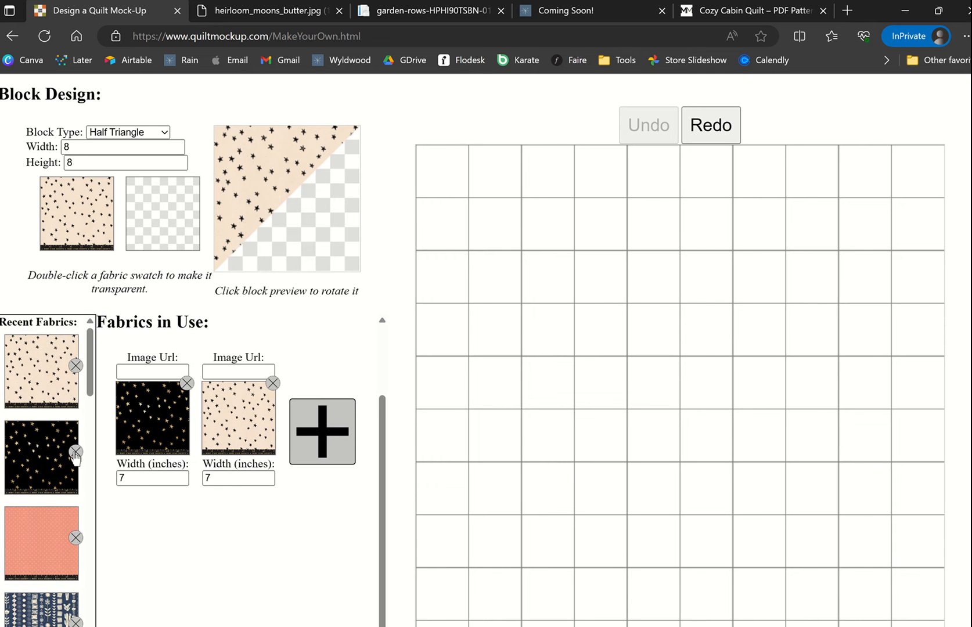
left_click(75, 453)
left_click(76, 366)
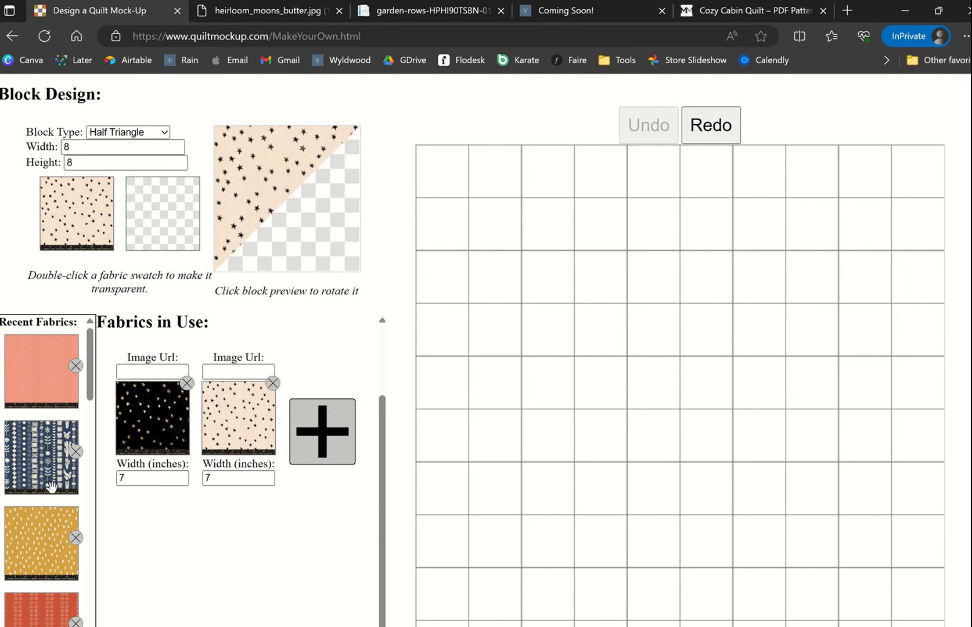
scroll(46, 426, "down", 3)
scroll(47, 427, "up", 5)
scroll(428, 421, "down", 2)
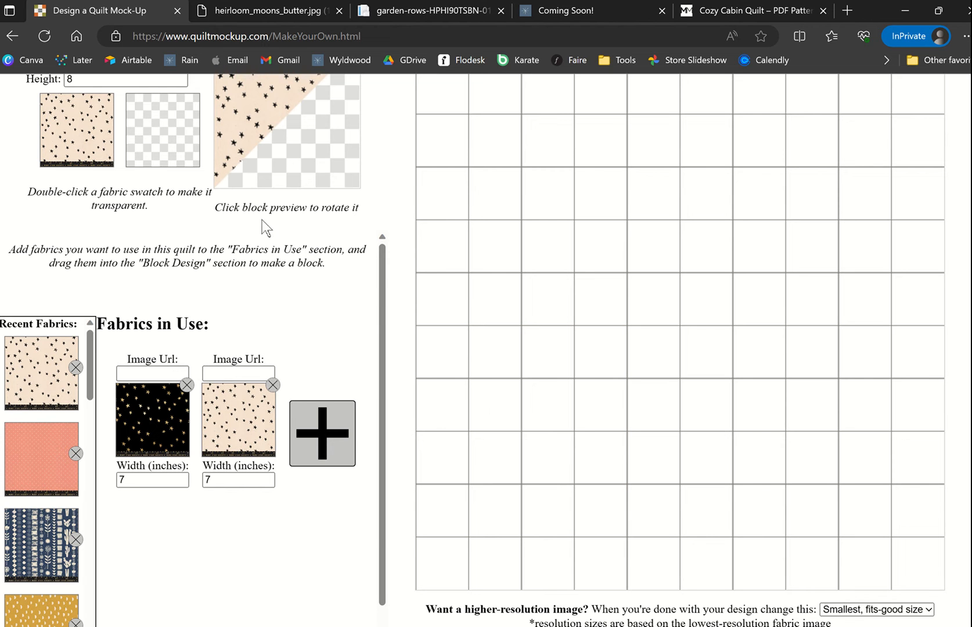
- Examine the direct web address of the heirloom_moons_butter.jpg fabric image, including its .jpg ending
left_click(284, 10)
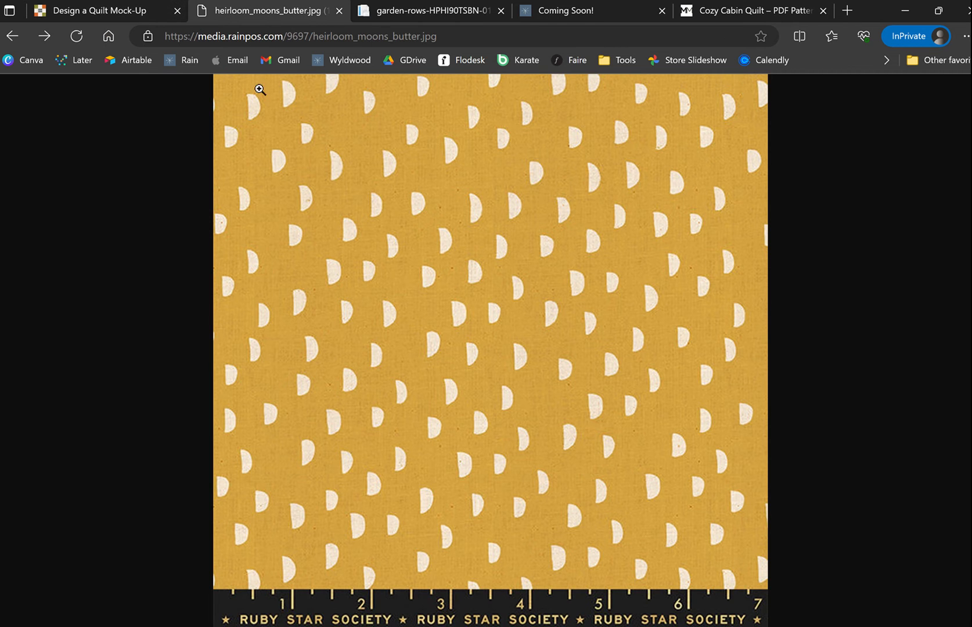
double_click(199, 37)
left_click(397, 34)
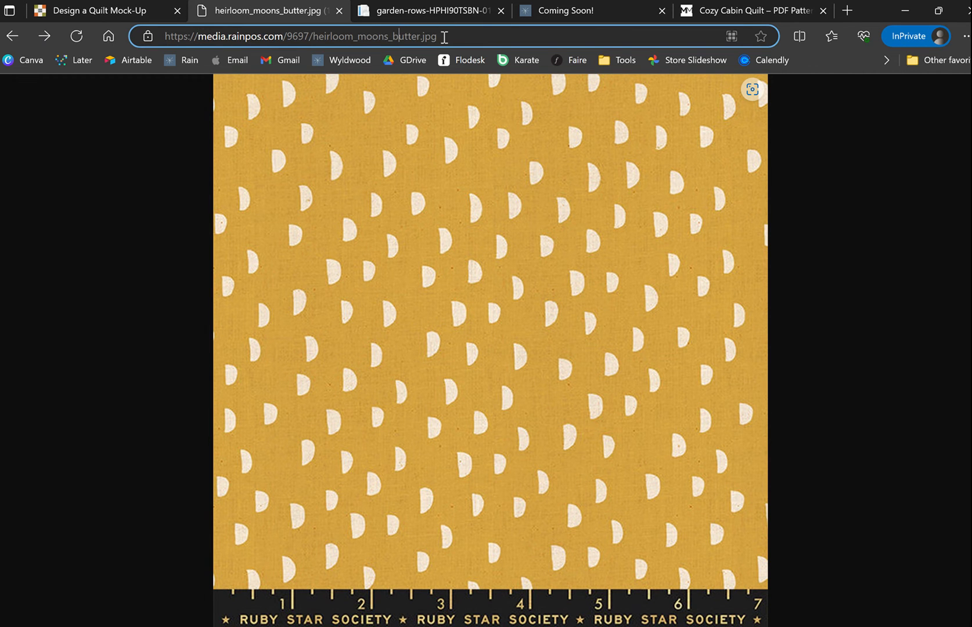
mouse_move(444, 38)
left_mouse_down()
mouse_move(401, 36)
mouse_move(431, 39)
left_mouse_up()
left_click(458, 39)
- Examine the full-size image of the Starry - Multi Rainbow fabric from the Wyldwood Creative shop in its own tab, and close it
left_click(559, 9)
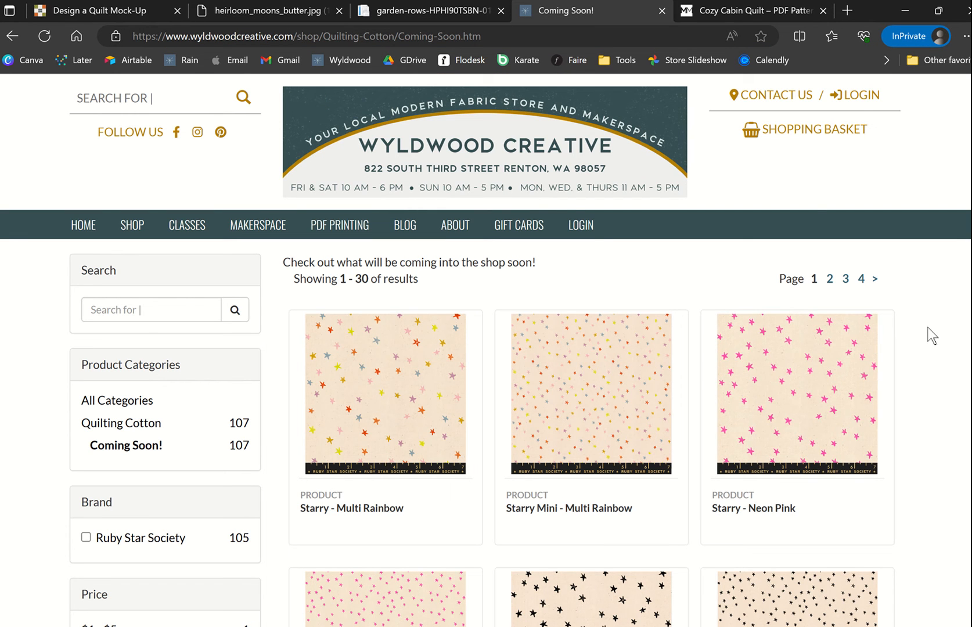
right_click(358, 401)
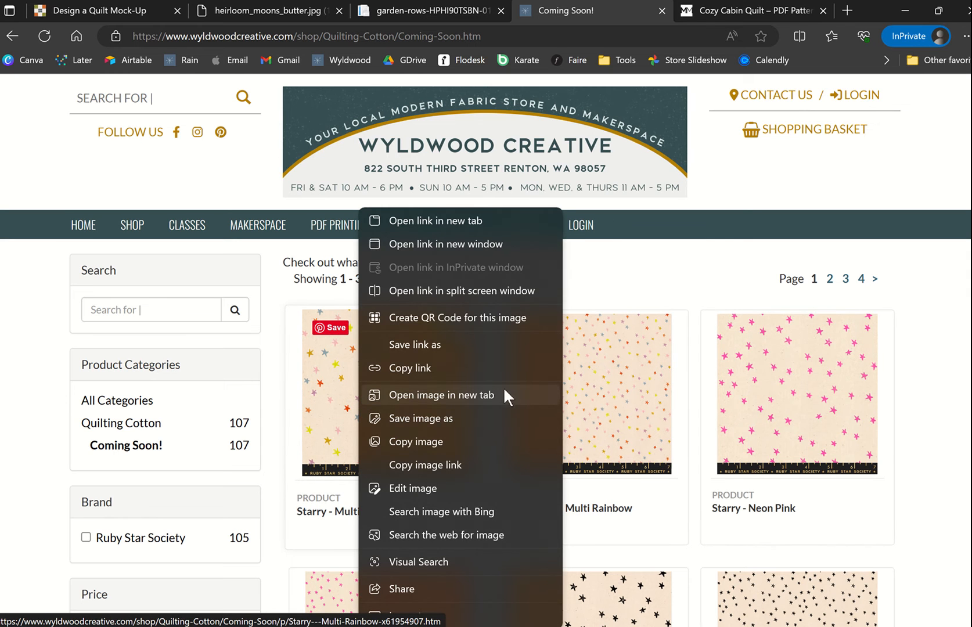
left_click(405, 394)
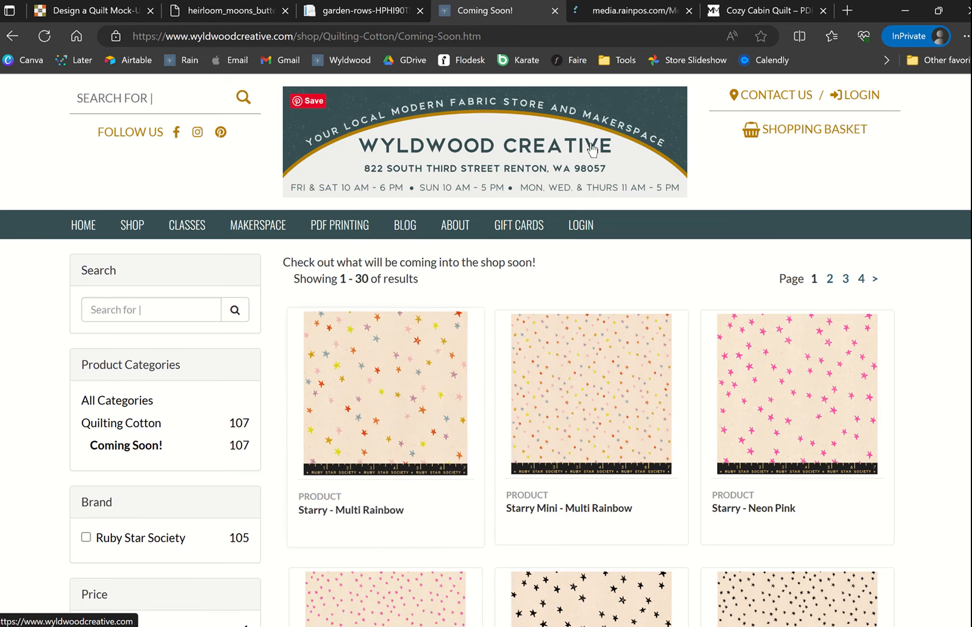
left_click(599, 9)
left_click(543, 369)
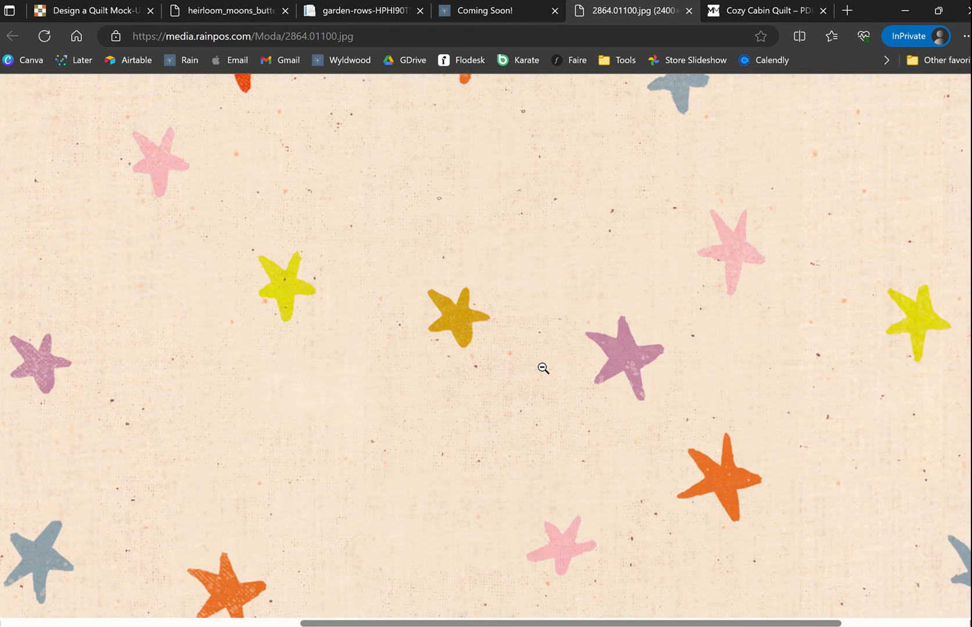
left_click(515, 358)
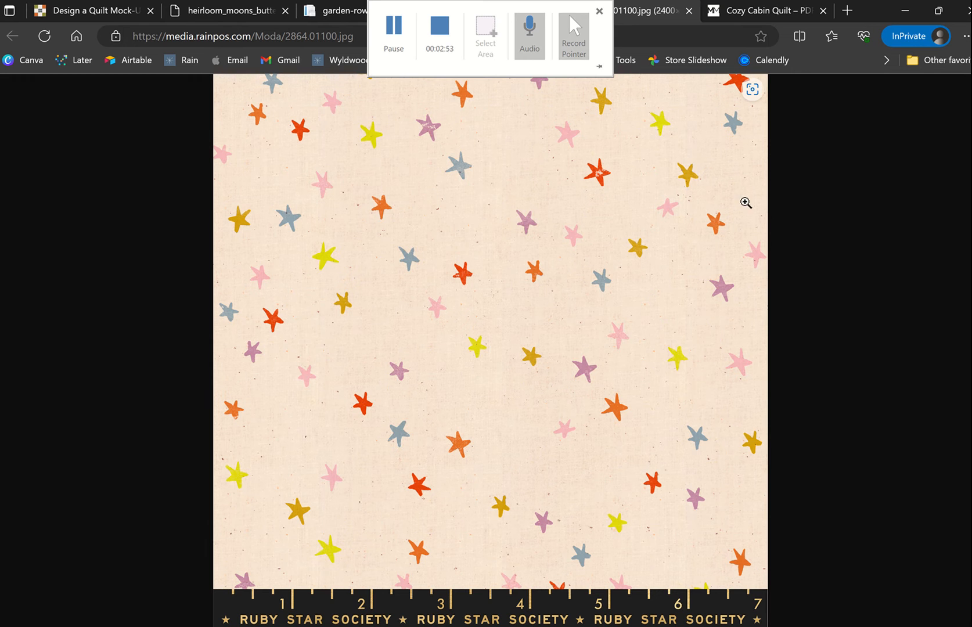
left_click(688, 11)
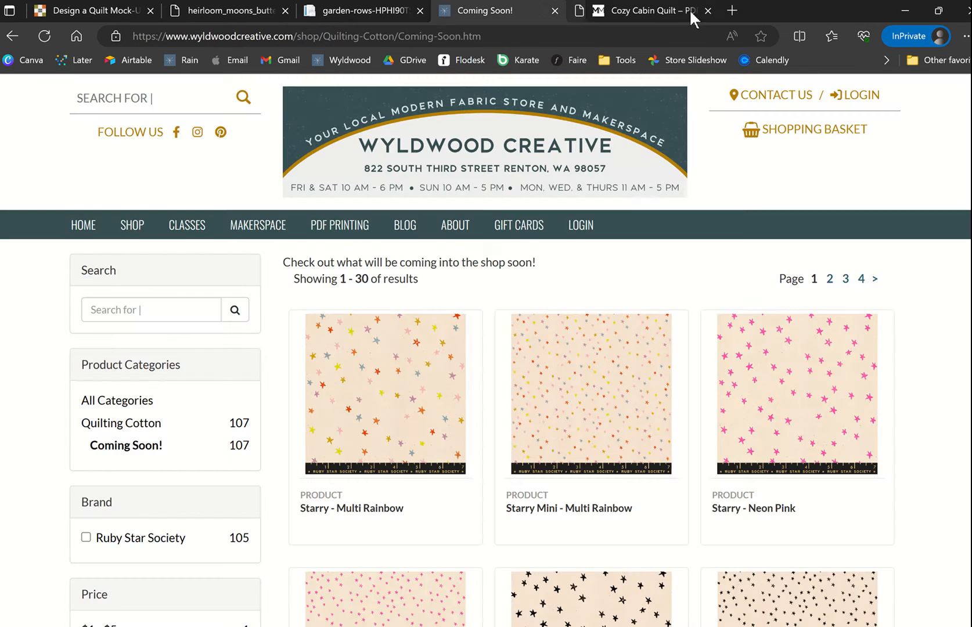
- Copy the web address of the heirloom_moons_butter.jpg image and enter it as the image URL of the first fabric in use
left_click(244, 11)
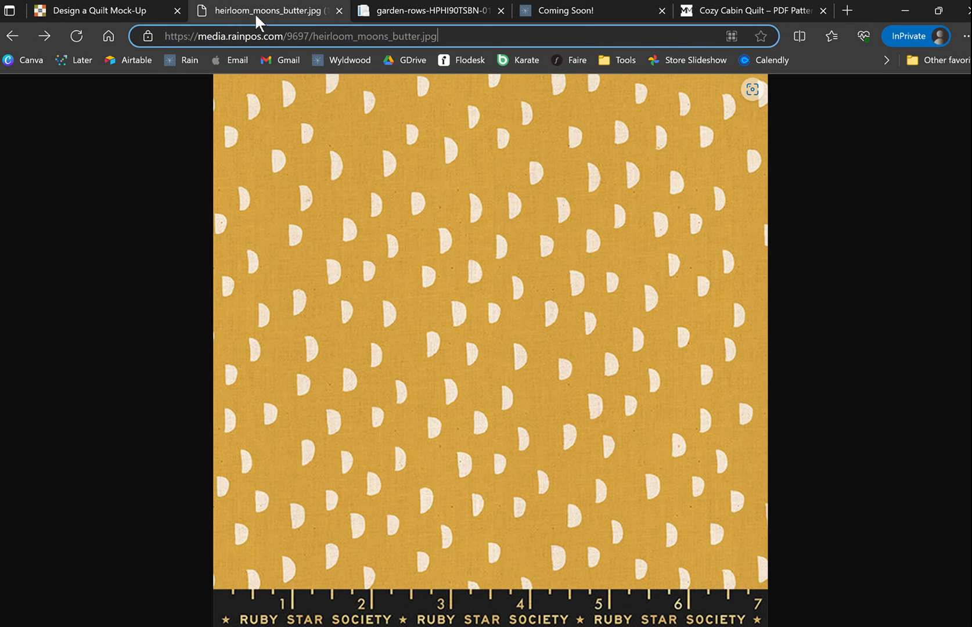
triple_click(347, 36)
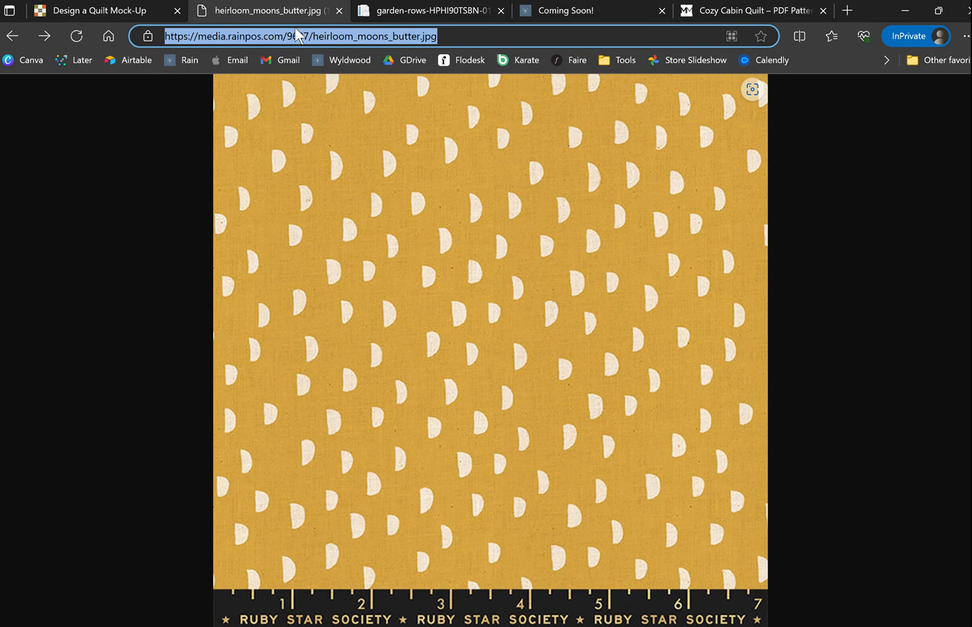
left_click(109, 8)
left_click(143, 370)
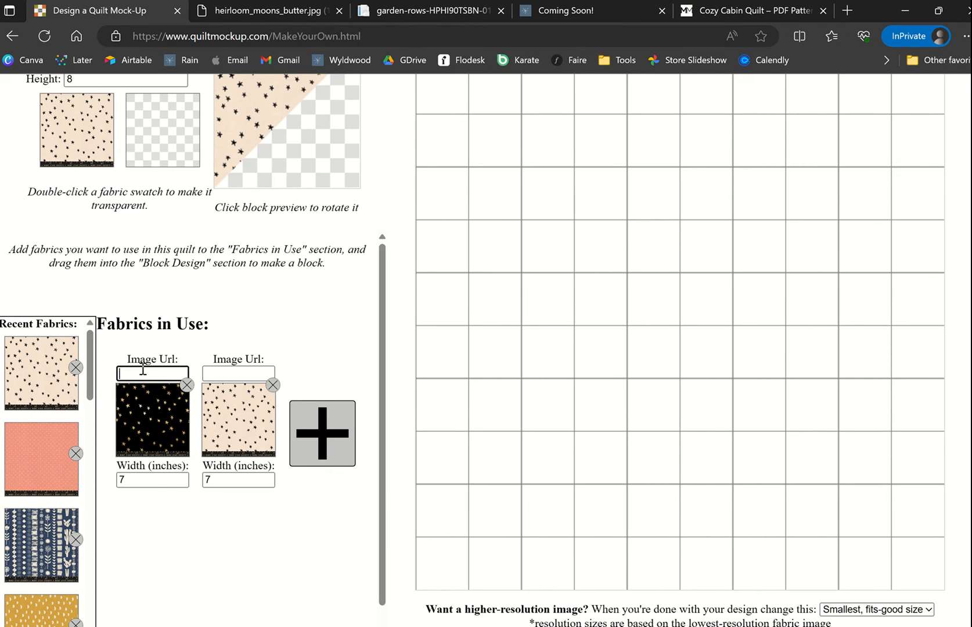
key("ctrl+v")
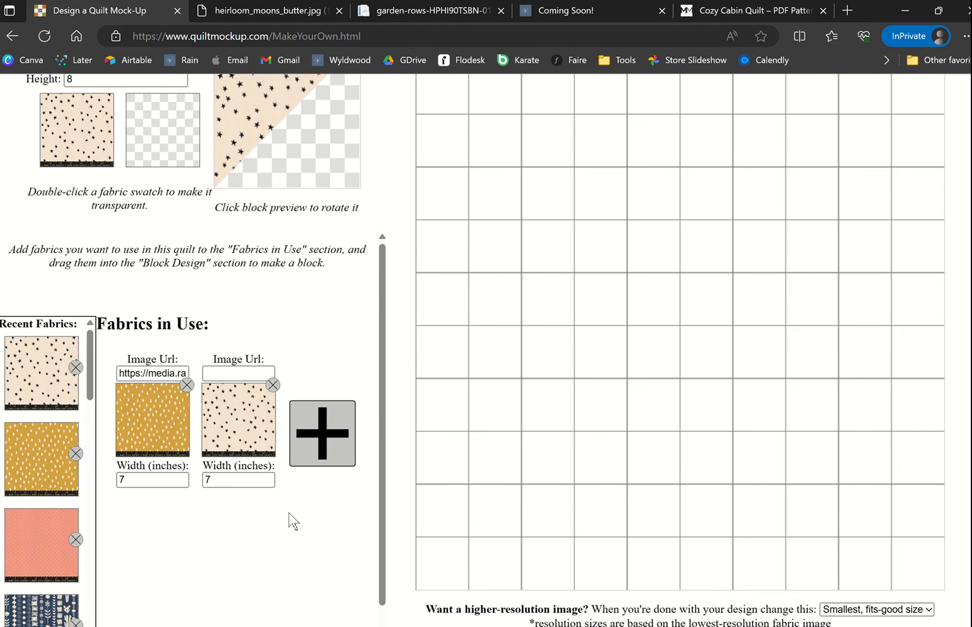
- Add seven empty fabric slots to the fabrics in use
left_click(327, 443)
scroll(341, 348, "down", 2)
left_click(241, 453)
scroll(273, 415, "down", 1)
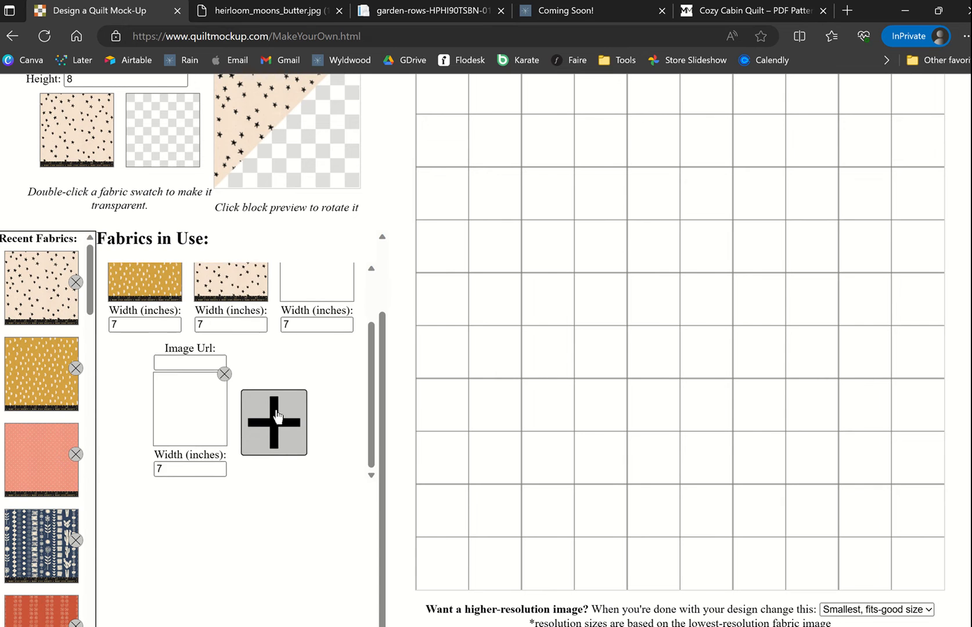
left_click(278, 419)
left_click(318, 423)
scroll(296, 331, "down", 1)
left_click(238, 444)
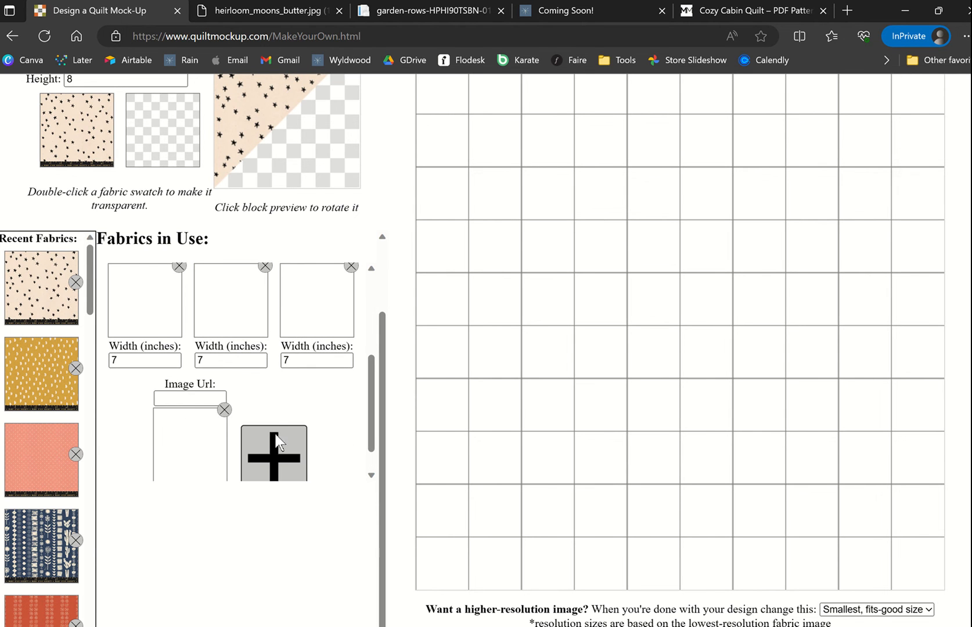
left_click(276, 444)
left_click(314, 453)
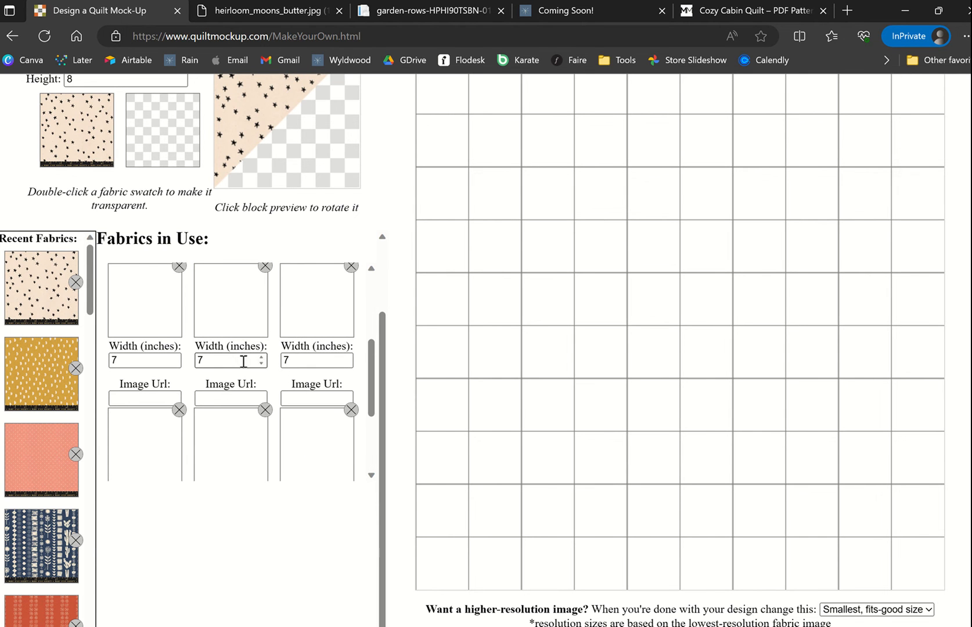
- Fill the first fabric slot with the solid cream recent fabric and the second slot with the coral dotted one
scroll(235, 368, "up", 3)
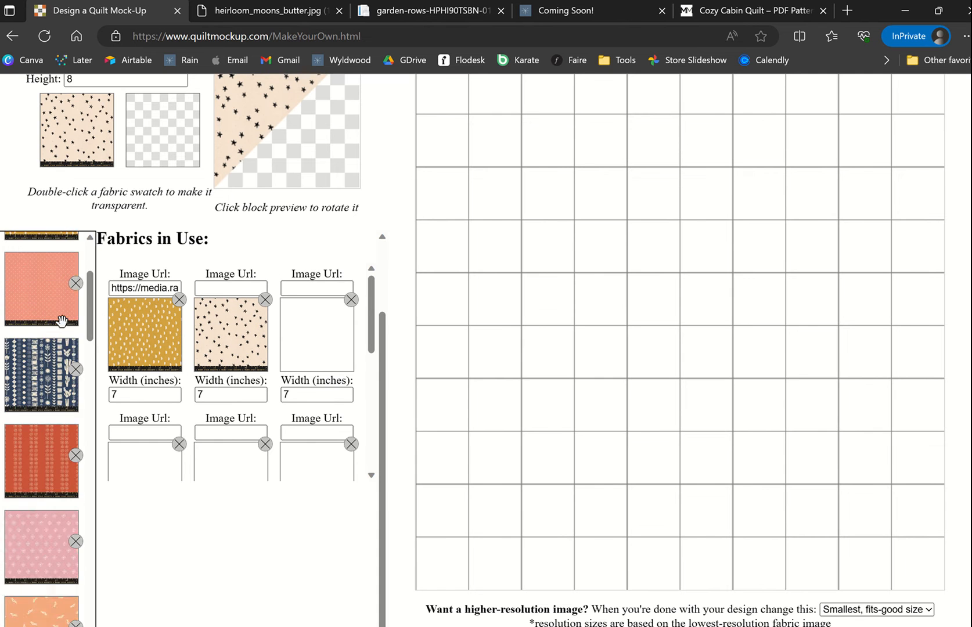
scroll(61, 319, "down", 10)
scroll(61, 320, "down", 15)
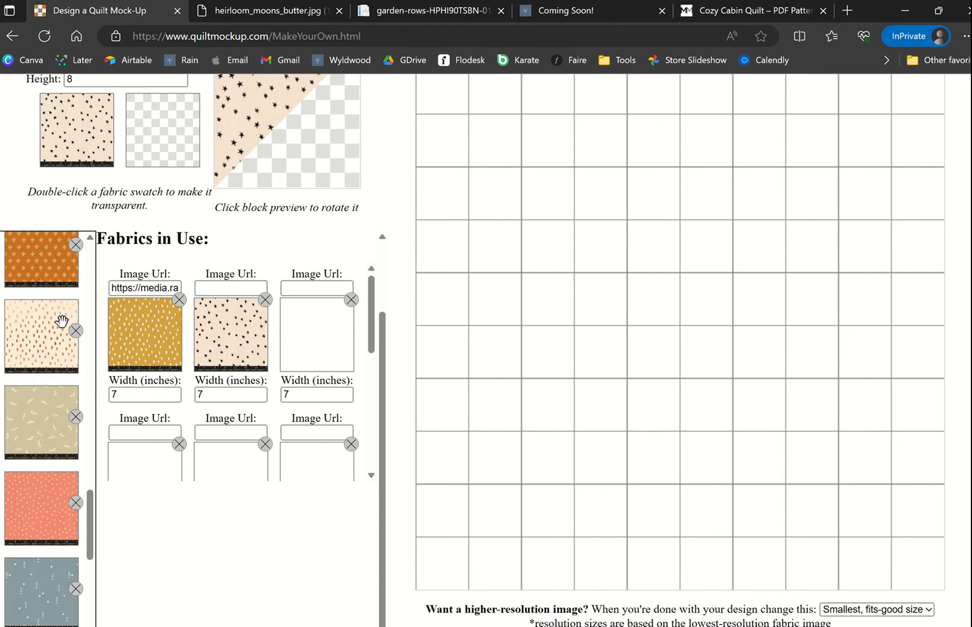
left_click_drag(31, 303, 132, 330)
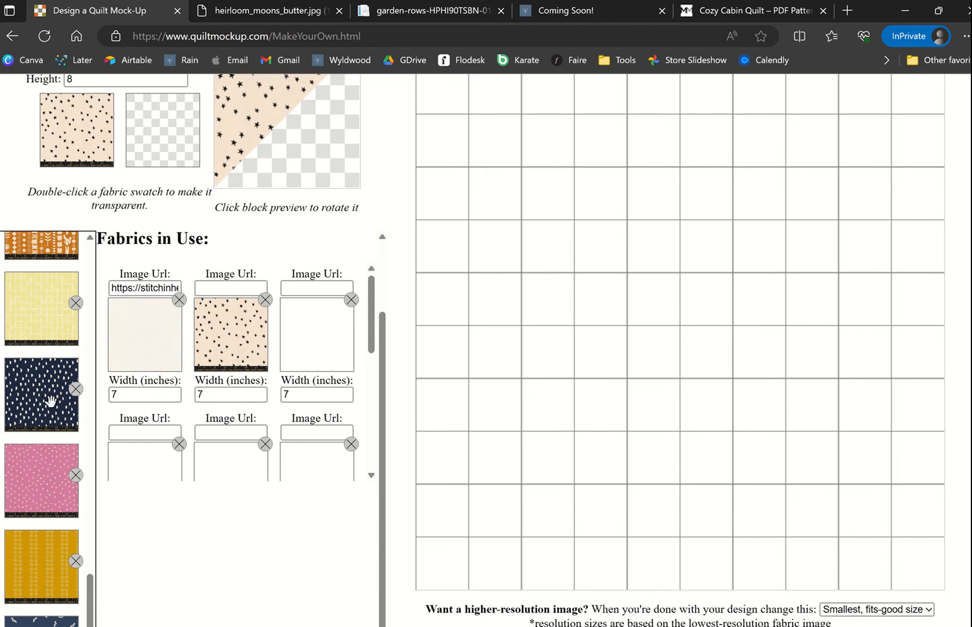
scroll(59, 404, "up", 5)
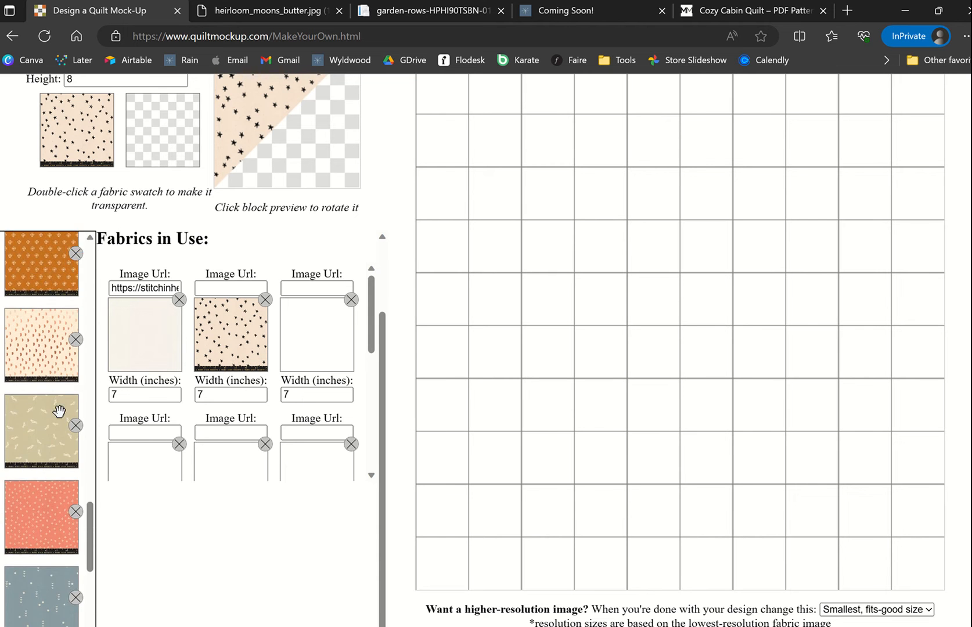
left_click_drag(59, 405, 232, 329)
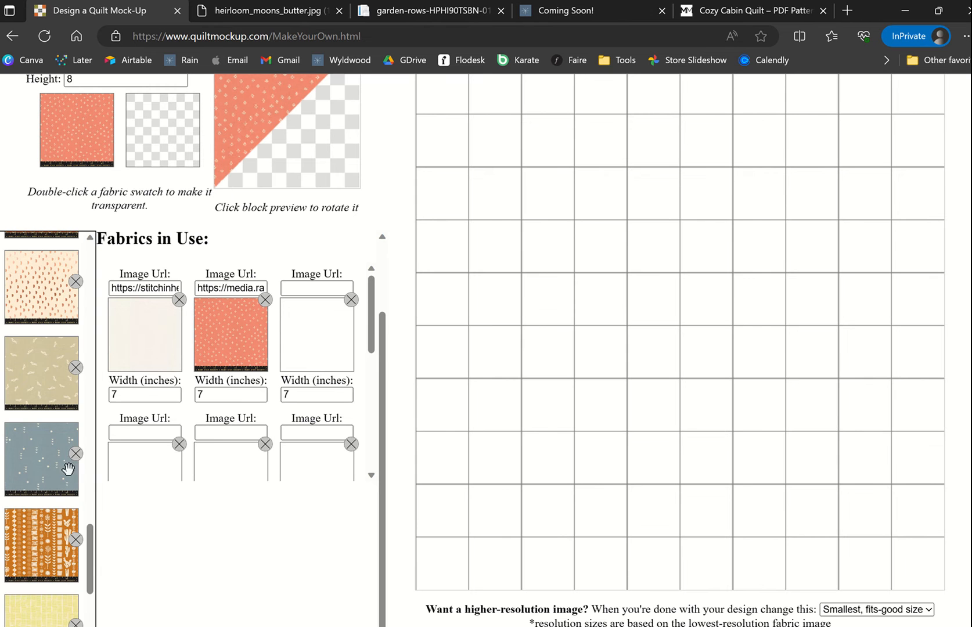
scroll(36, 467, "down", 8)
scroll(36, 461, "up", 10)
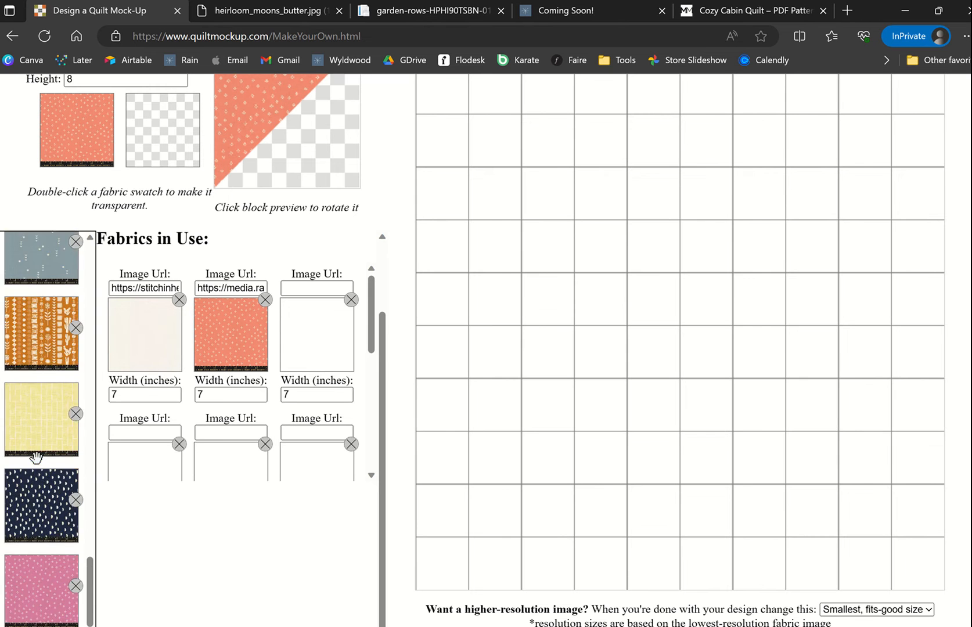
scroll(36, 458, "up", 5)
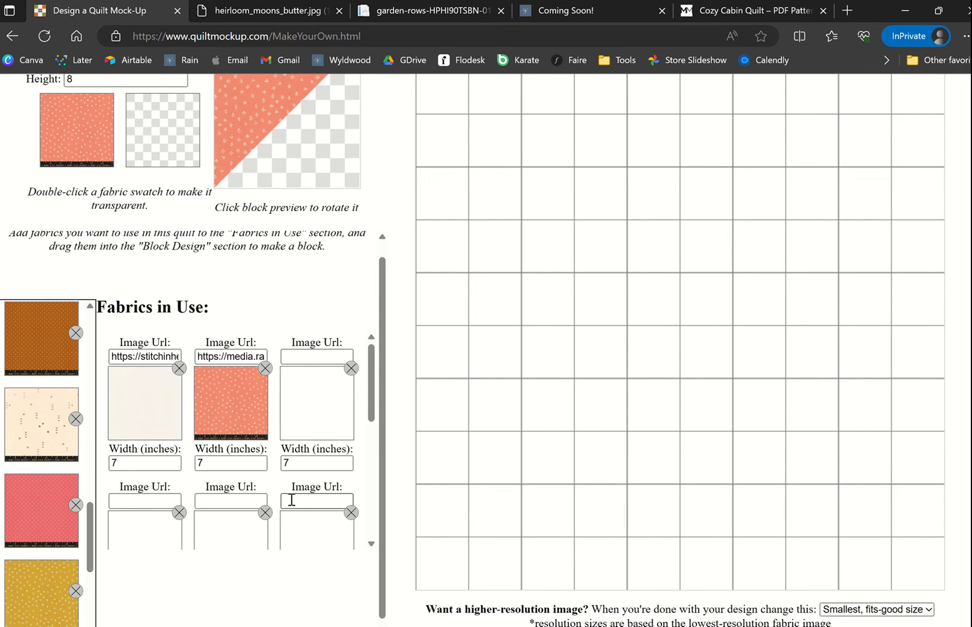
mouse_move(462, 7)
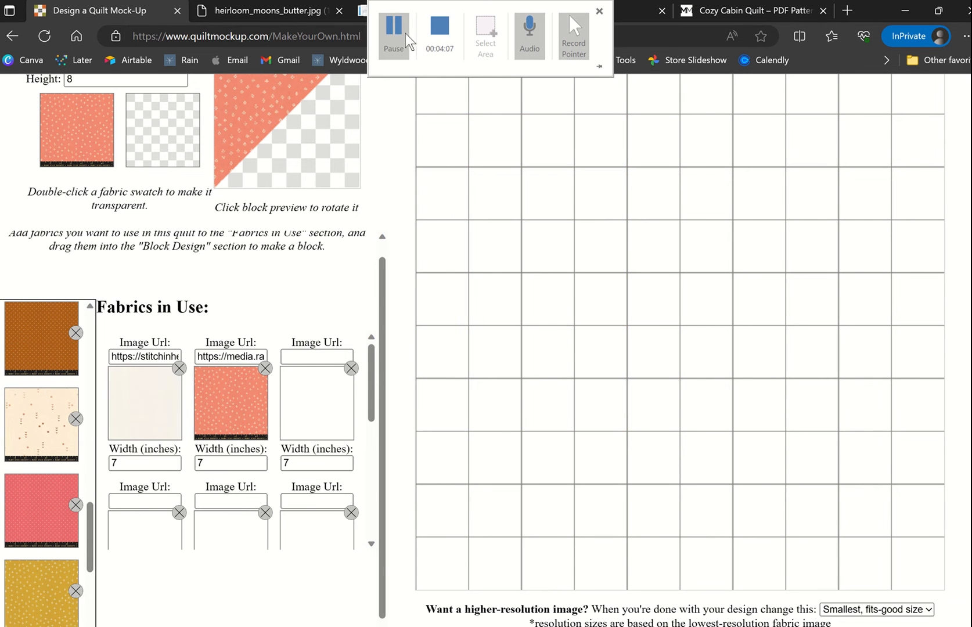
left_click(406, 39)
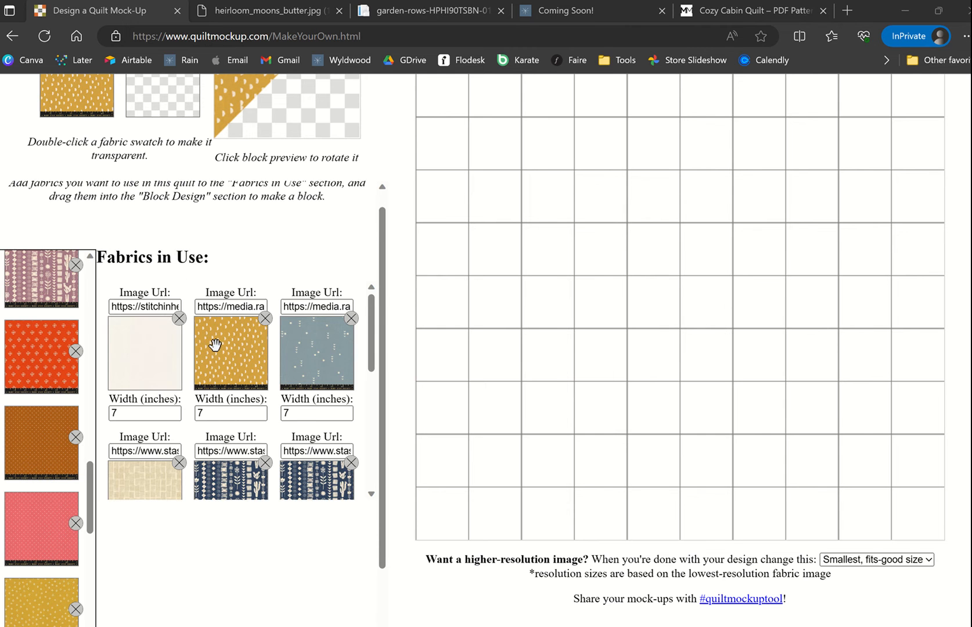
- Assign the solid cream fabric to the filled half of the half-triangle block, replacing the mustard moons fabric
scroll(213, 343, "down", 3)
scroll(215, 343, "down", 3)
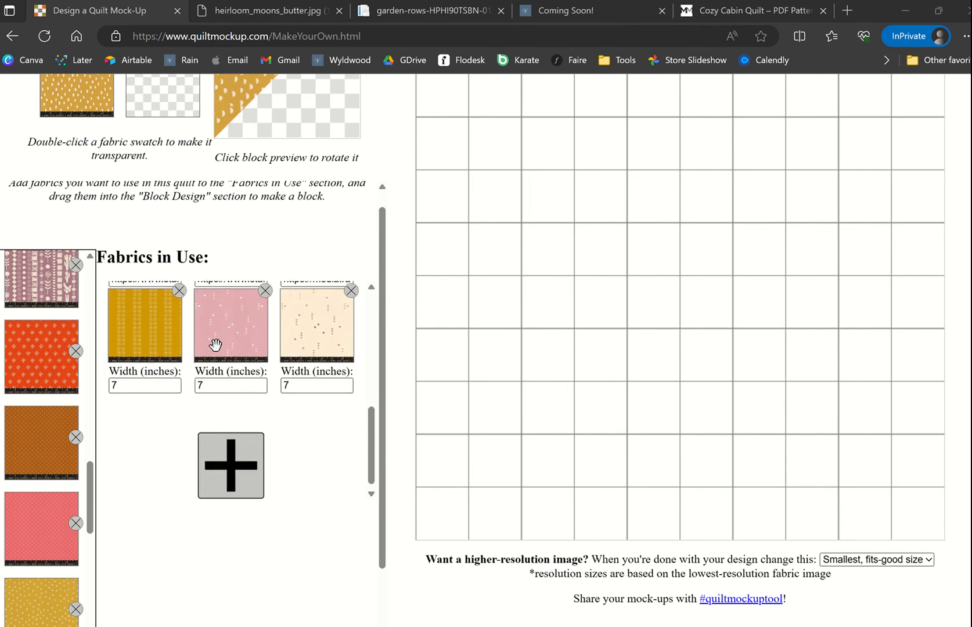
scroll(215, 343, "up", 3)
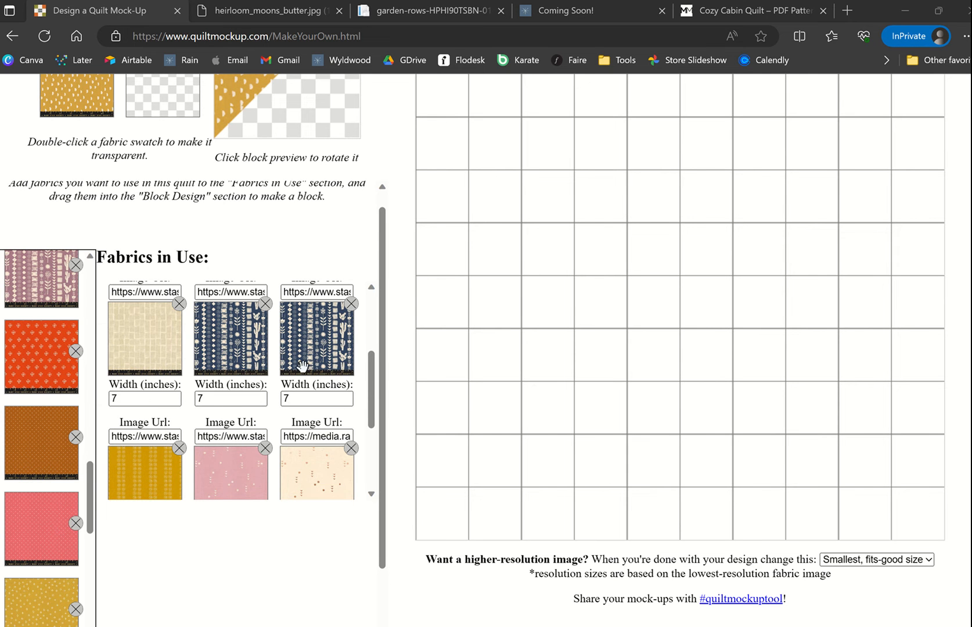
scroll(357, 398, "up", 2)
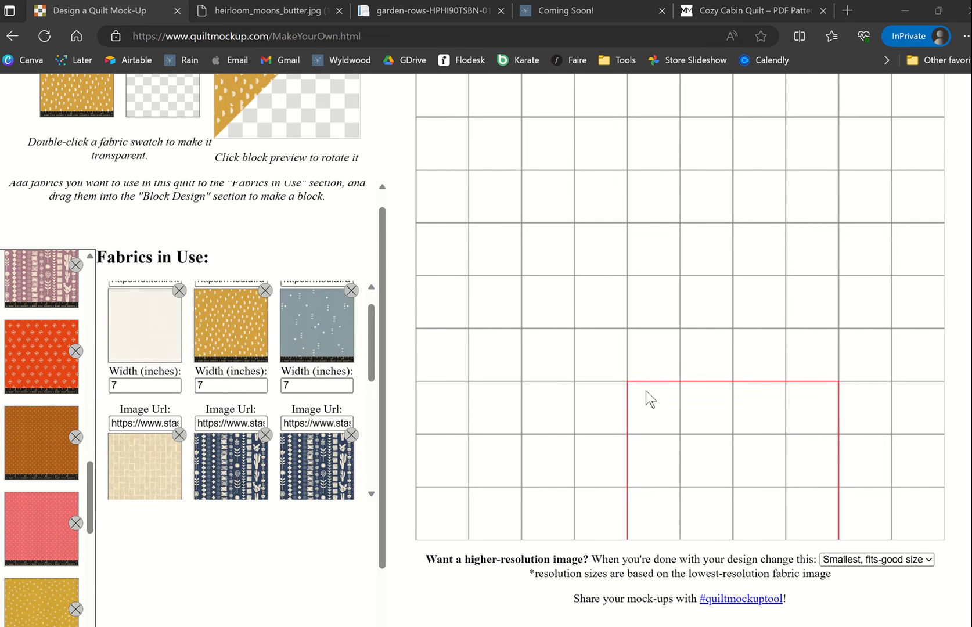
scroll(645, 390, "up", 4)
scroll(642, 391, "down", 2)
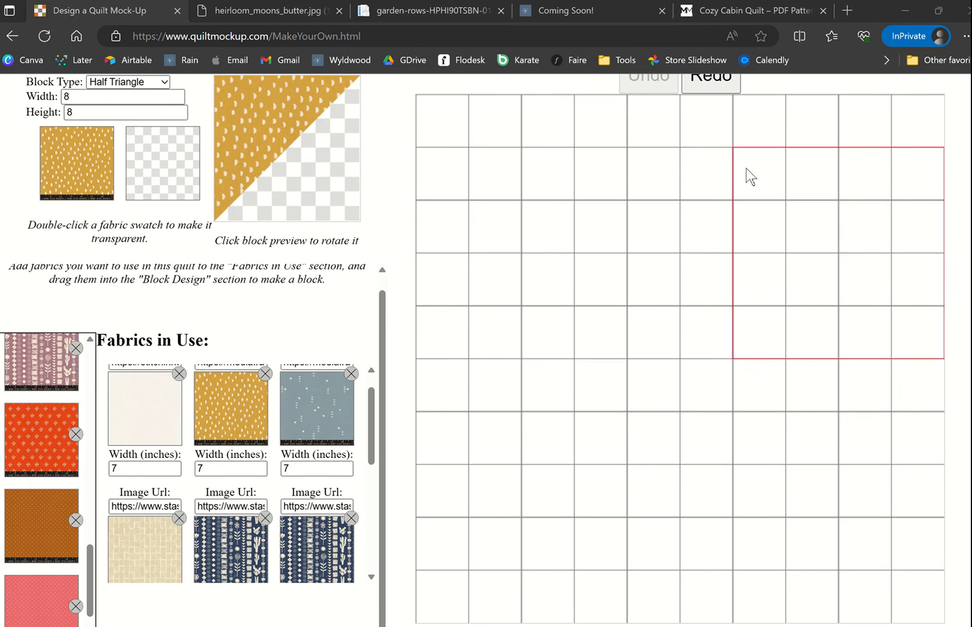
left_click_drag(131, 432, 59, 170)
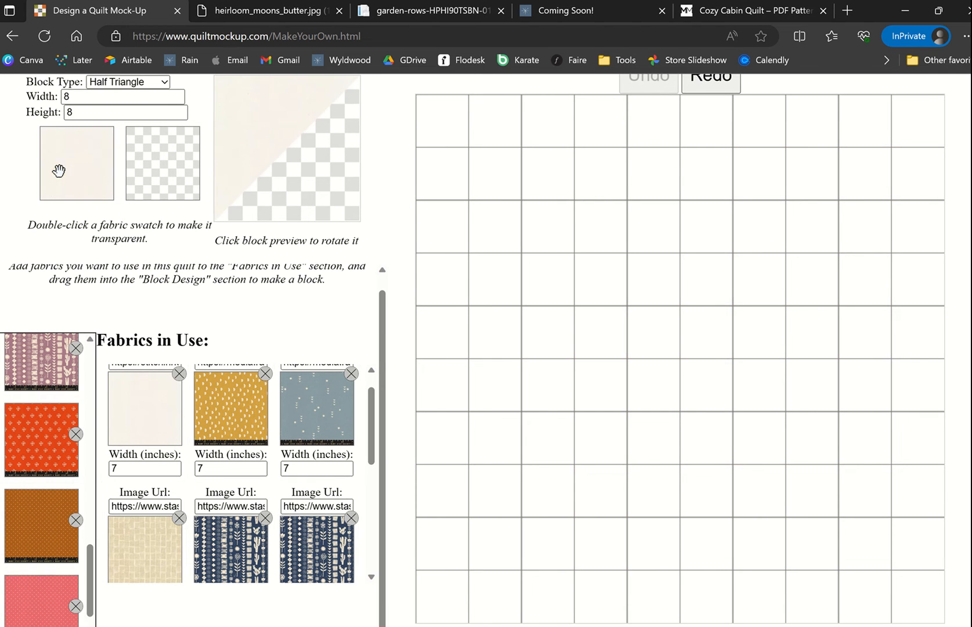
- Change the cream block to a rectangle 20 wide by 20 high and place it over the whole quilt grid as background
scroll(384, 273, "up", 1)
scroll(471, 232, "up", 2)
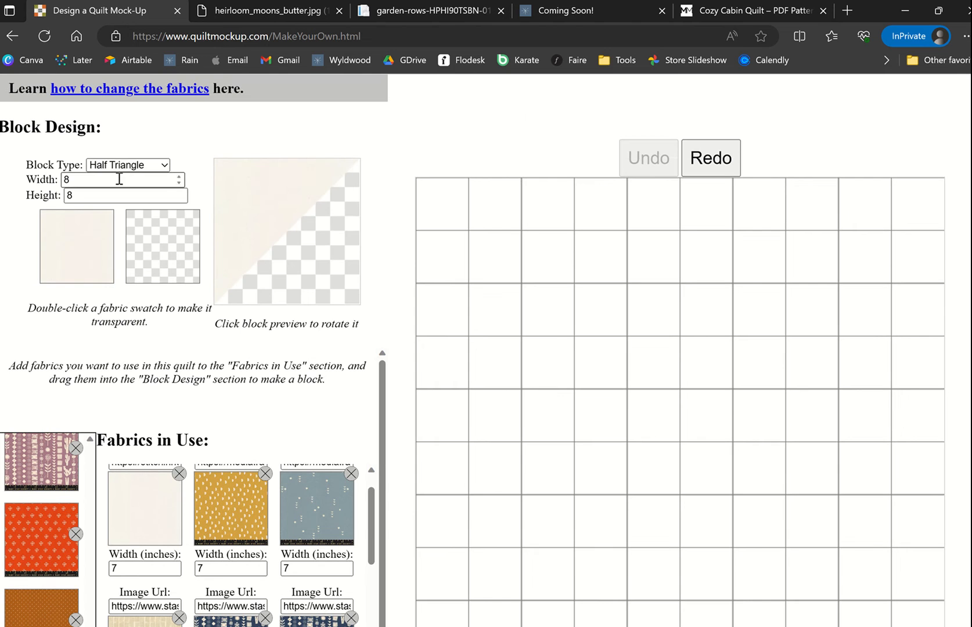
left_click(119, 165)
left_click(90, 182)
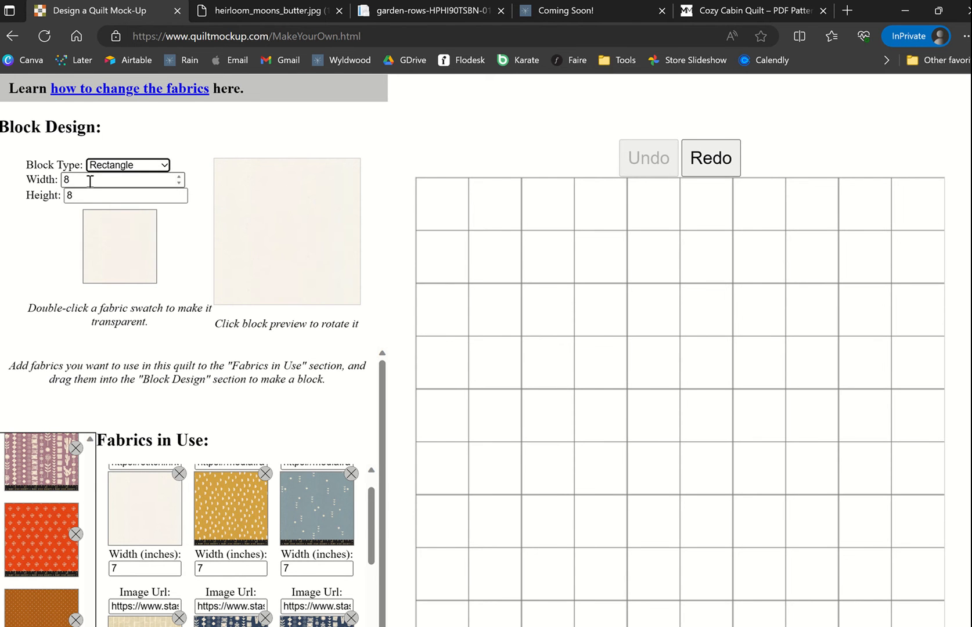
double_click(90, 182)
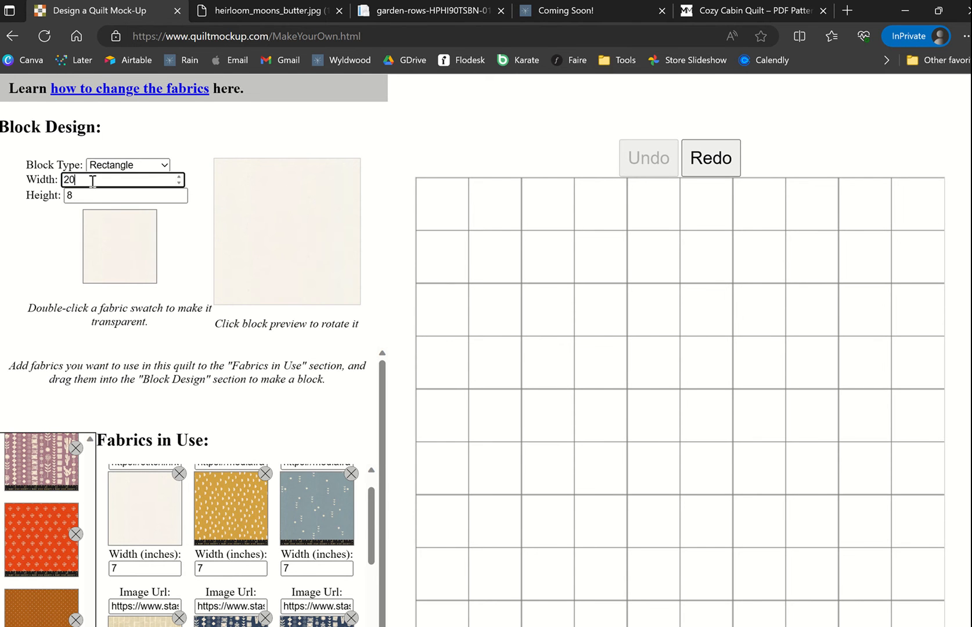
type("20")
double_click(74, 196)
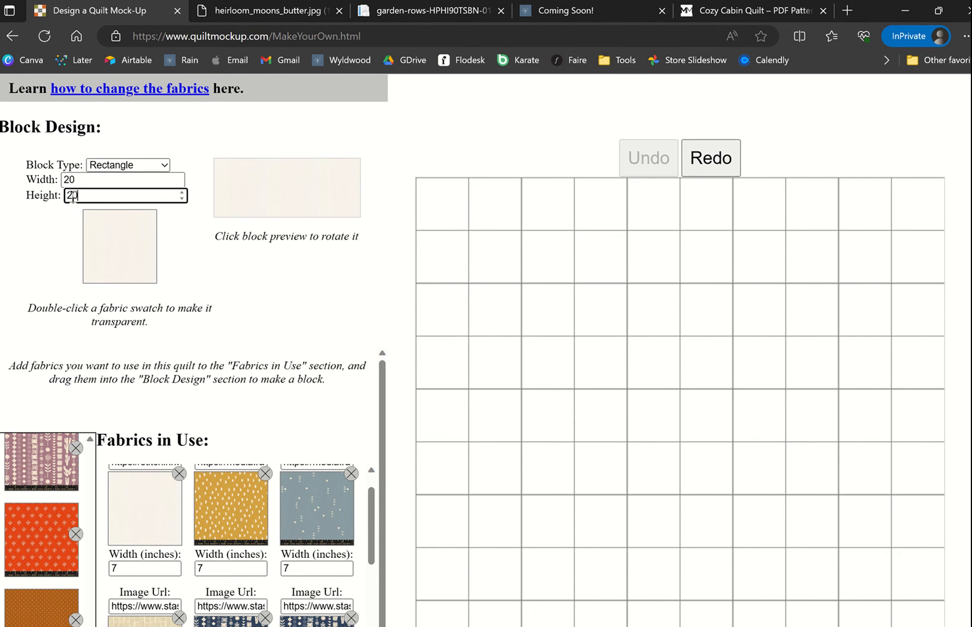
left_click(21, 249)
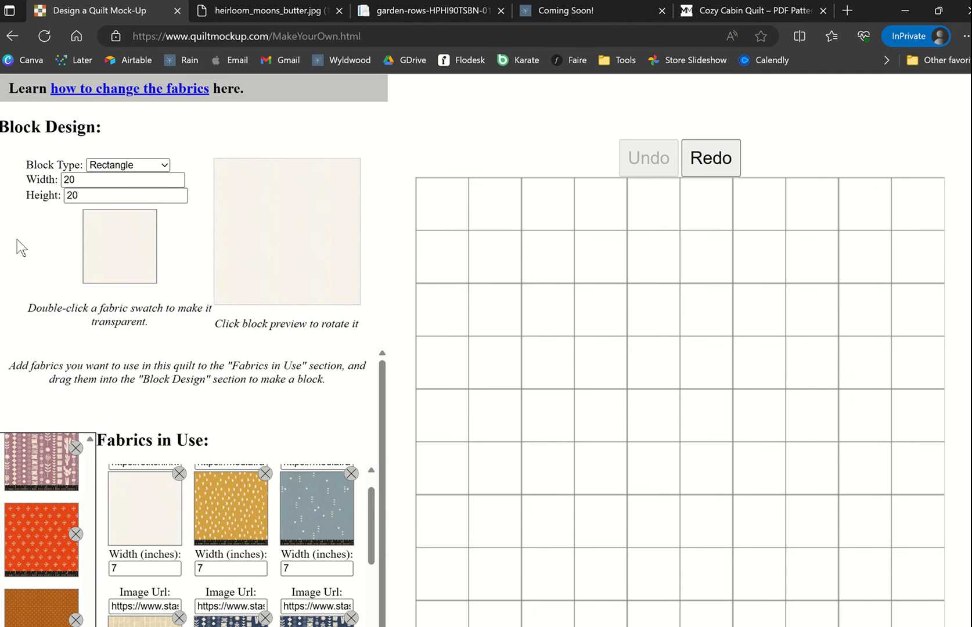
left_click(434, 195)
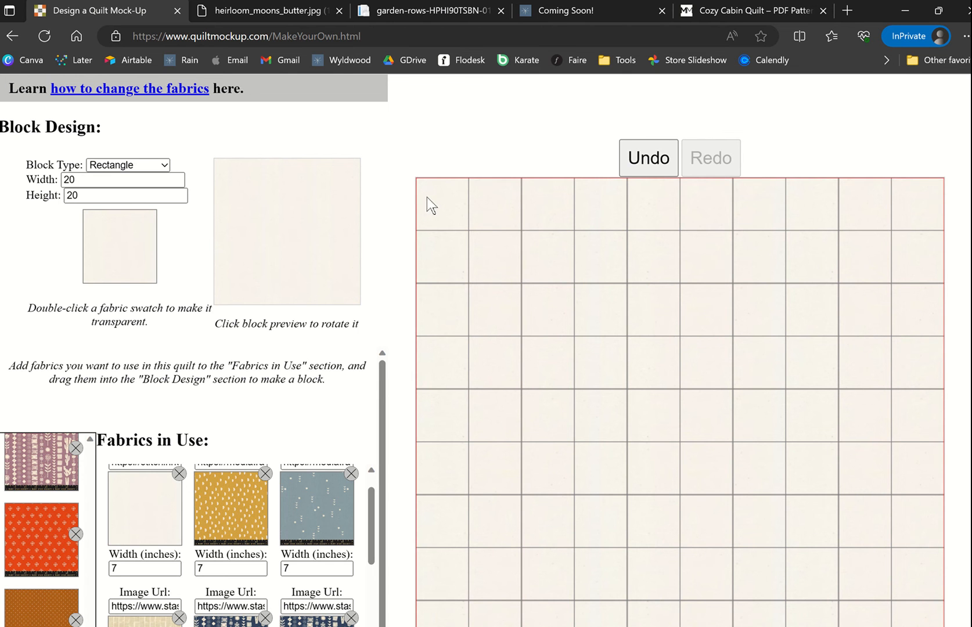
left_click(119, 165)
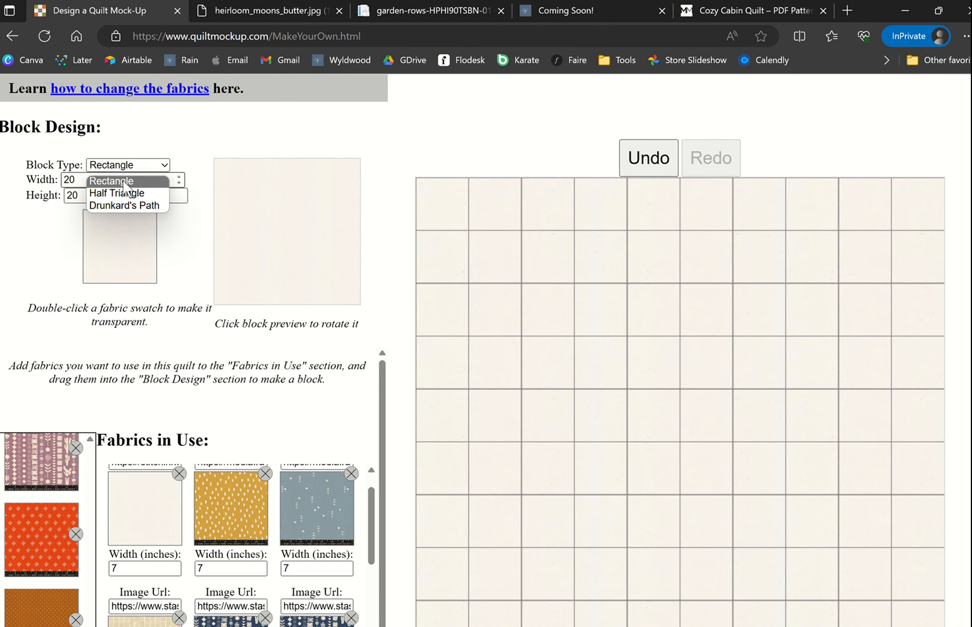
left_click(127, 163)
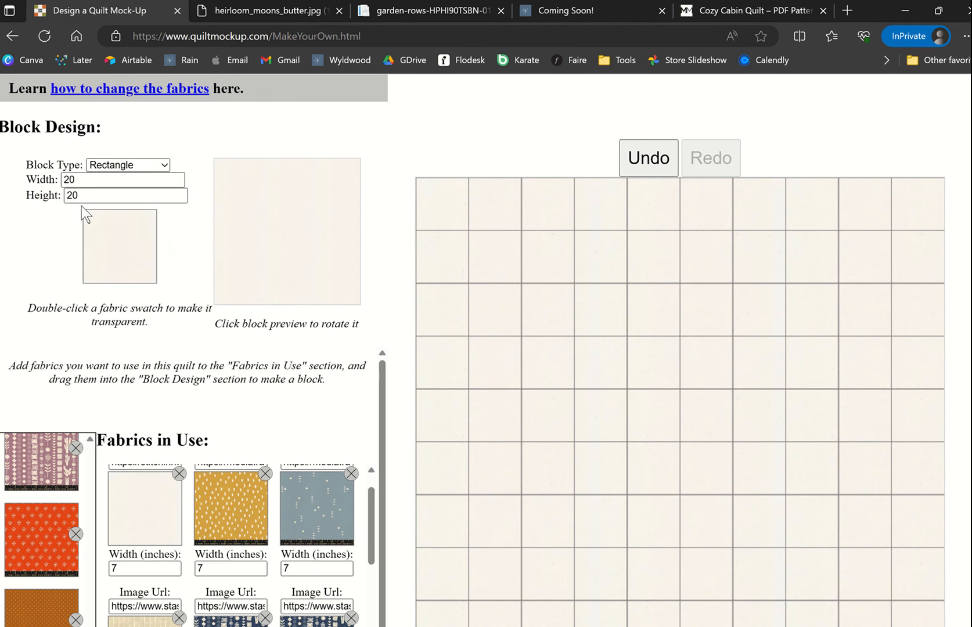
scroll(656, 306, "up", 3)
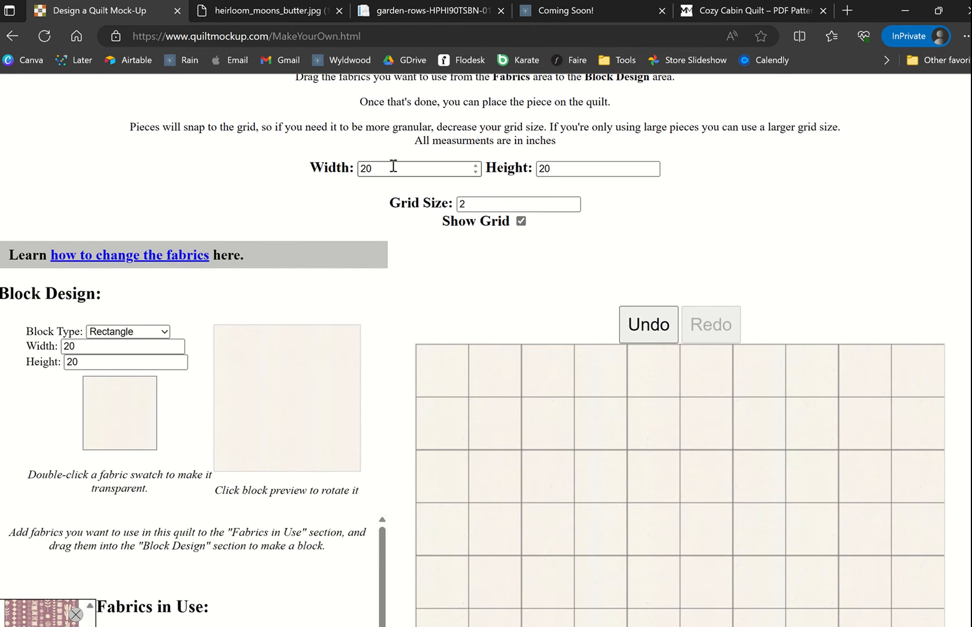
scroll(786, 253, "down", 3)
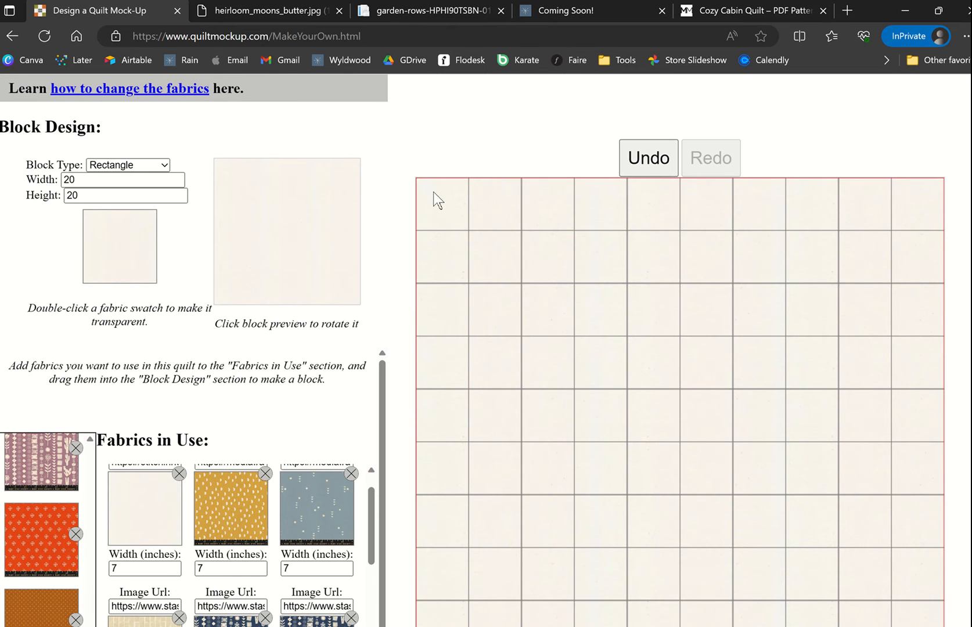
scroll(444, 208, "down", 2)
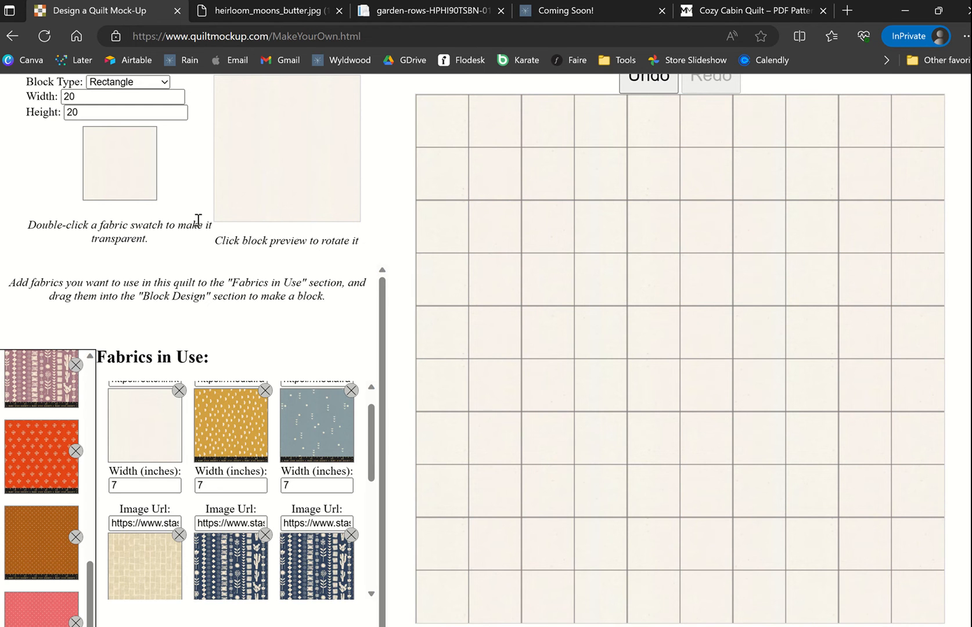
scroll(197, 218, "up", 2)
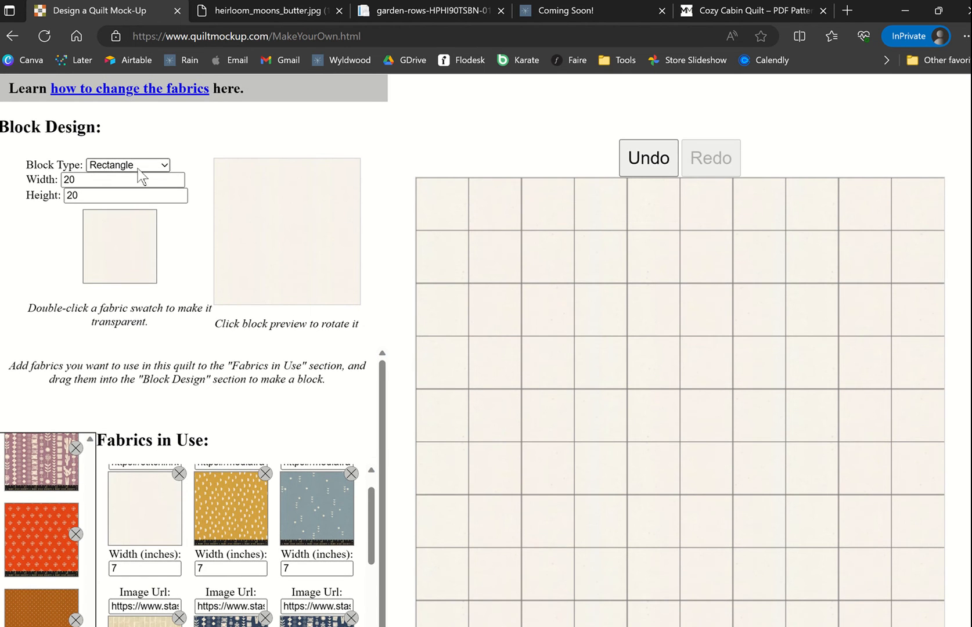
- Set the rectangle block's size to 2 wide by 6 high
left_click(77, 180)
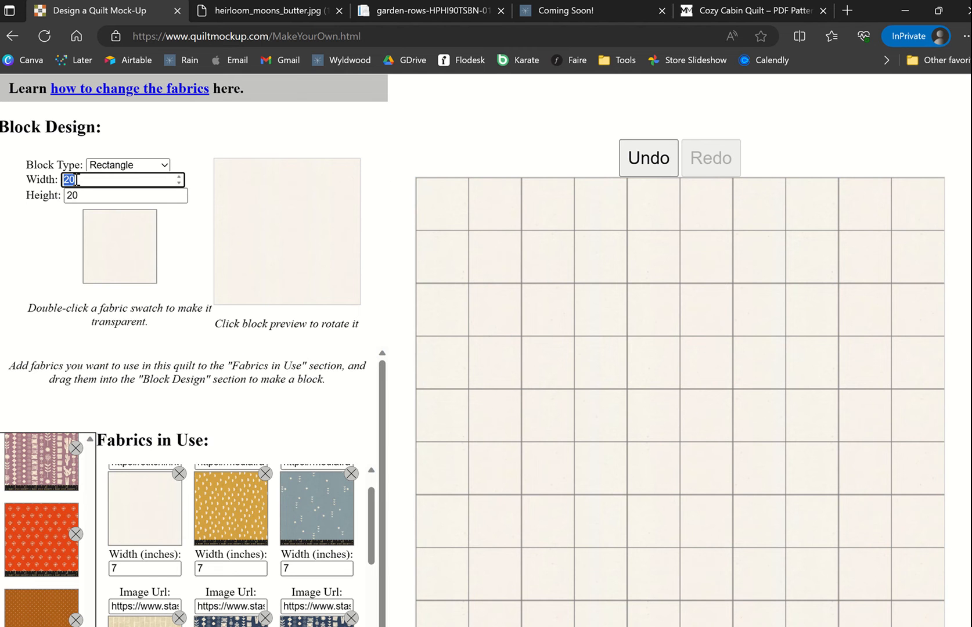
type("2")
double_click(96, 197)
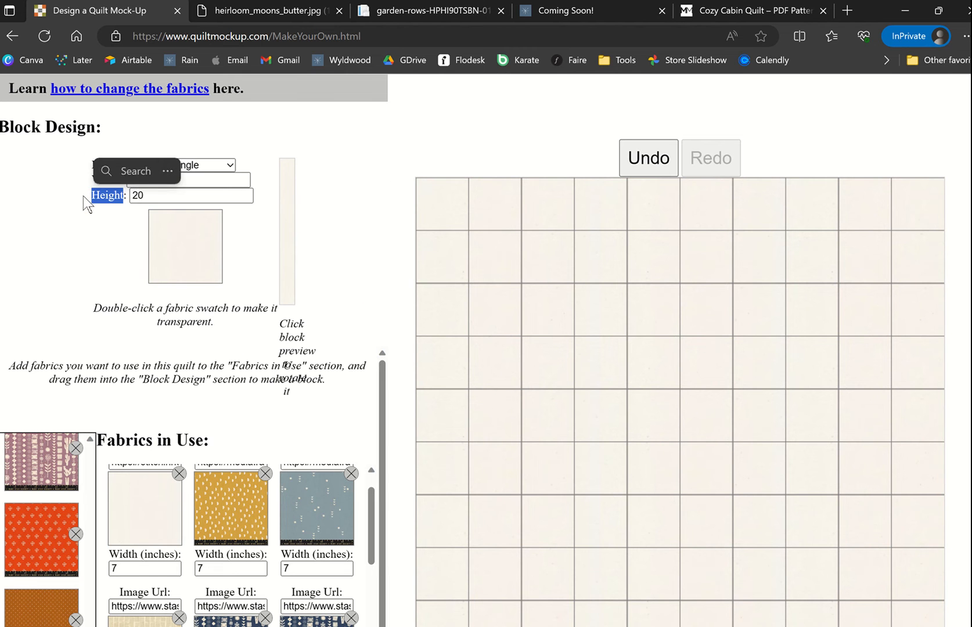
left_click(145, 196)
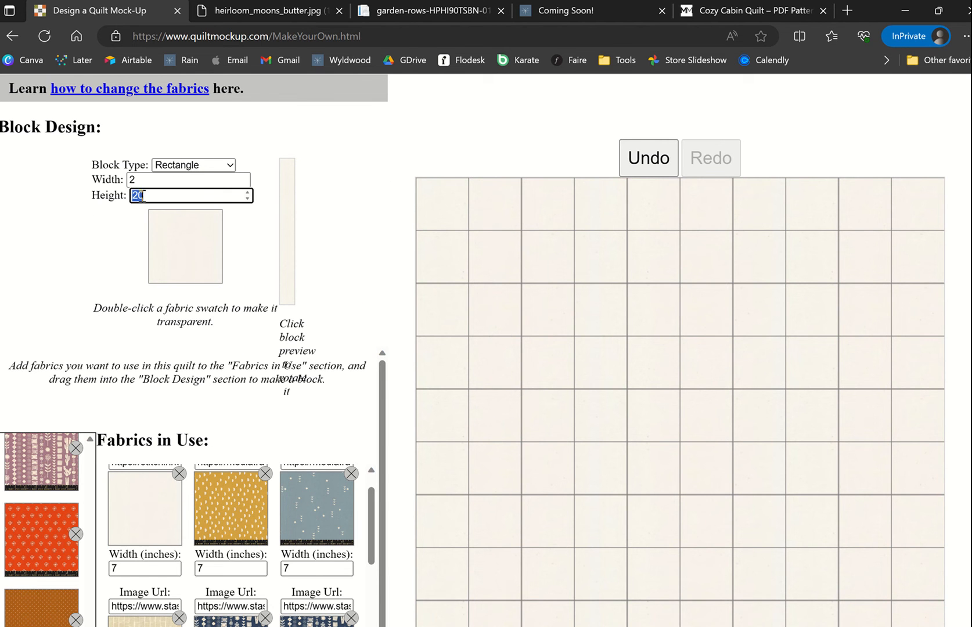
left_click(58, 219)
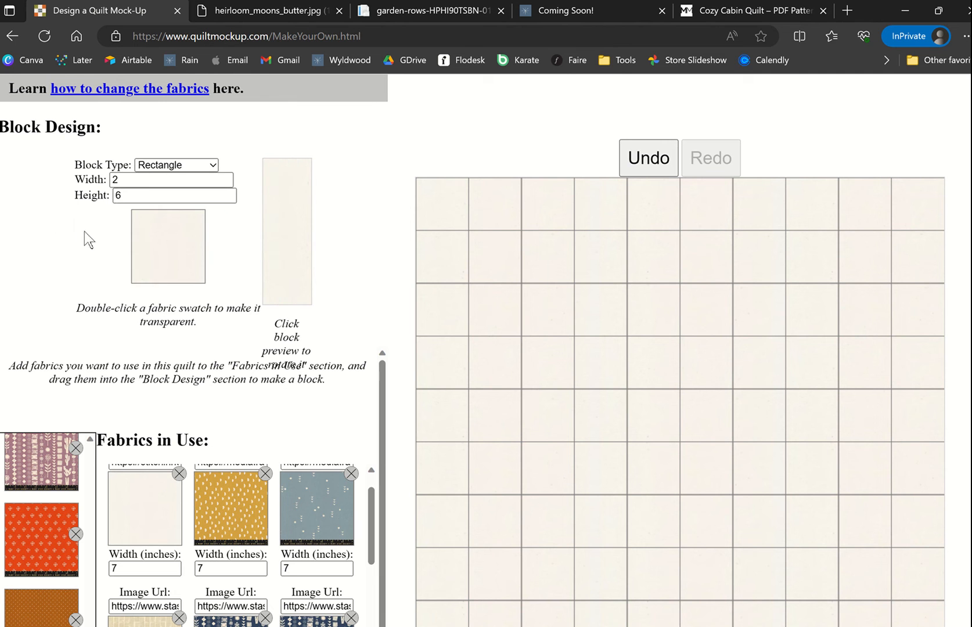
- Fill the block with the navy floral stripe fabric and place it vertically, and rotated horizontally, in the quilt's top-left corner
scroll(234, 537, "down", 3)
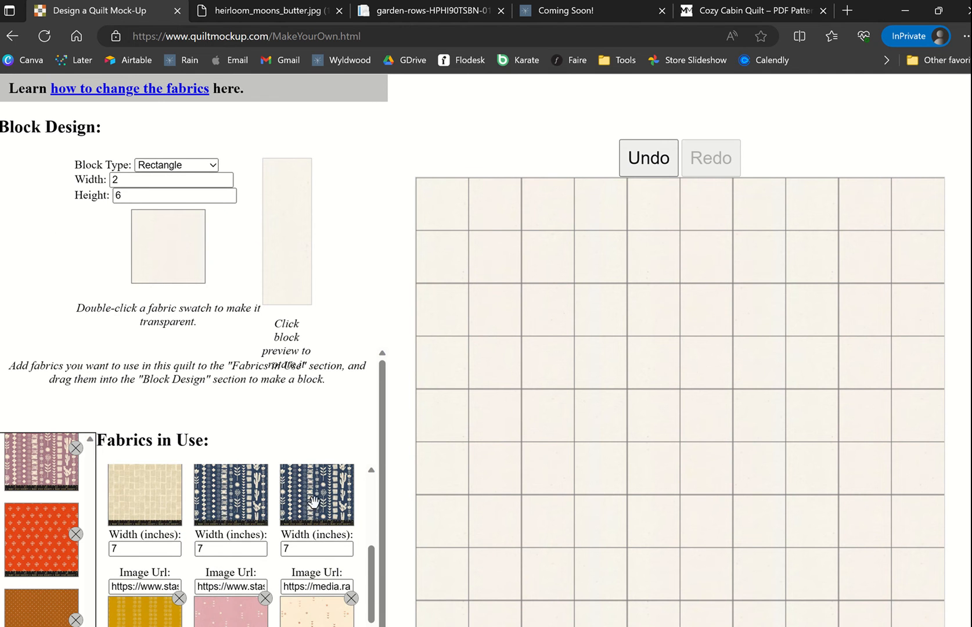
left_click_drag(316, 491, 183, 287)
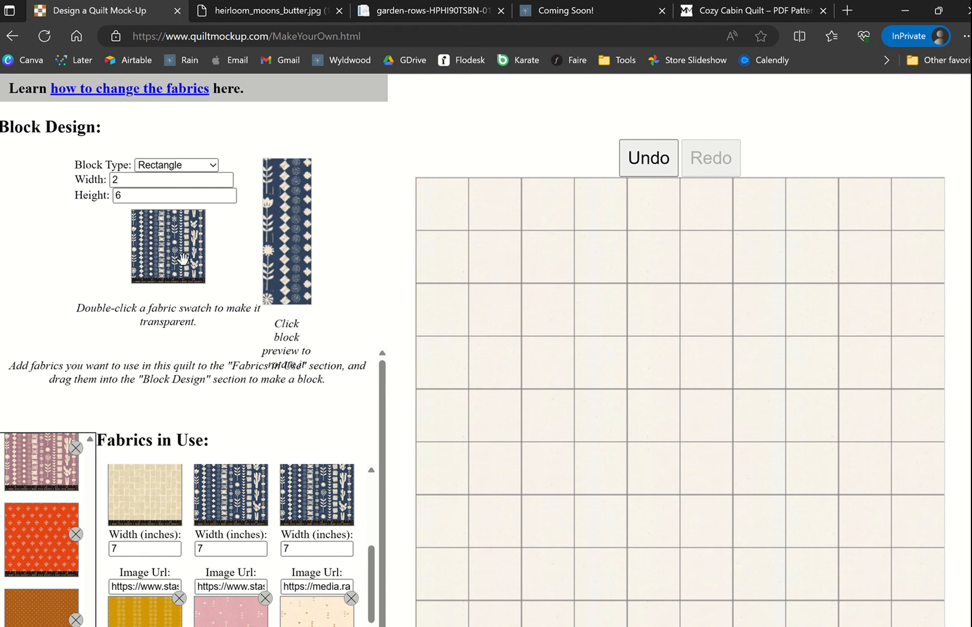
left_click_drag(283, 180, 433, 211)
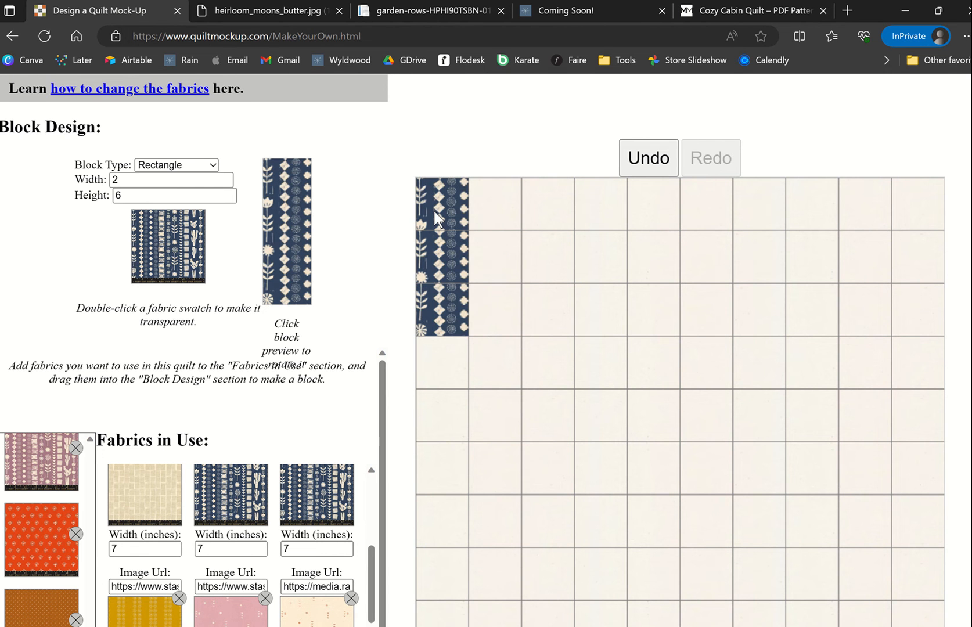
left_click(288, 226)
left_click_drag(287, 192, 437, 205)
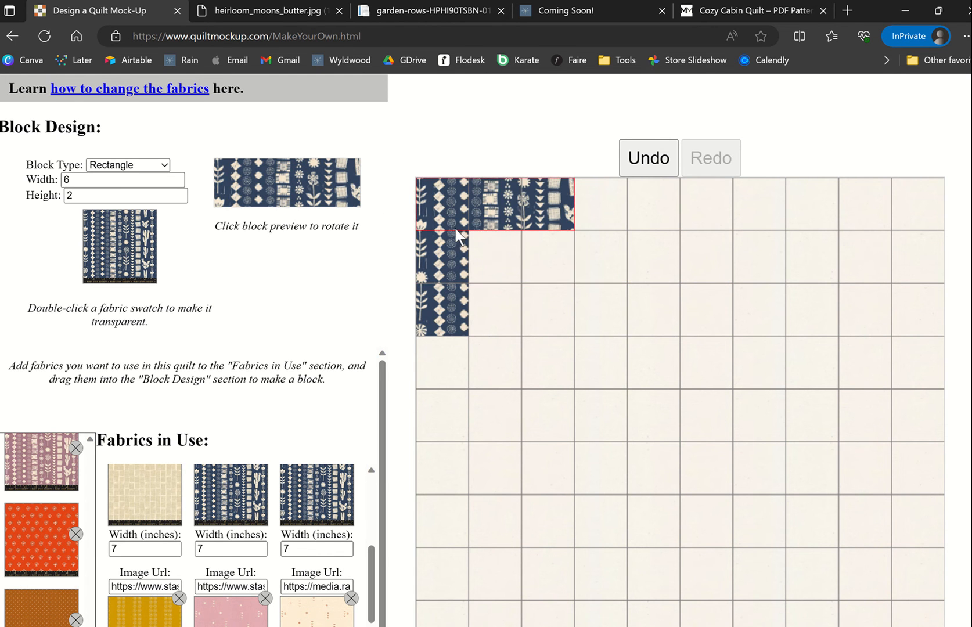
- Fill the block with the solid-looking mustard stripe fabric and place it horizontally and vertically in the quilt's top-right corner
scroll(301, 509, "down", 1)
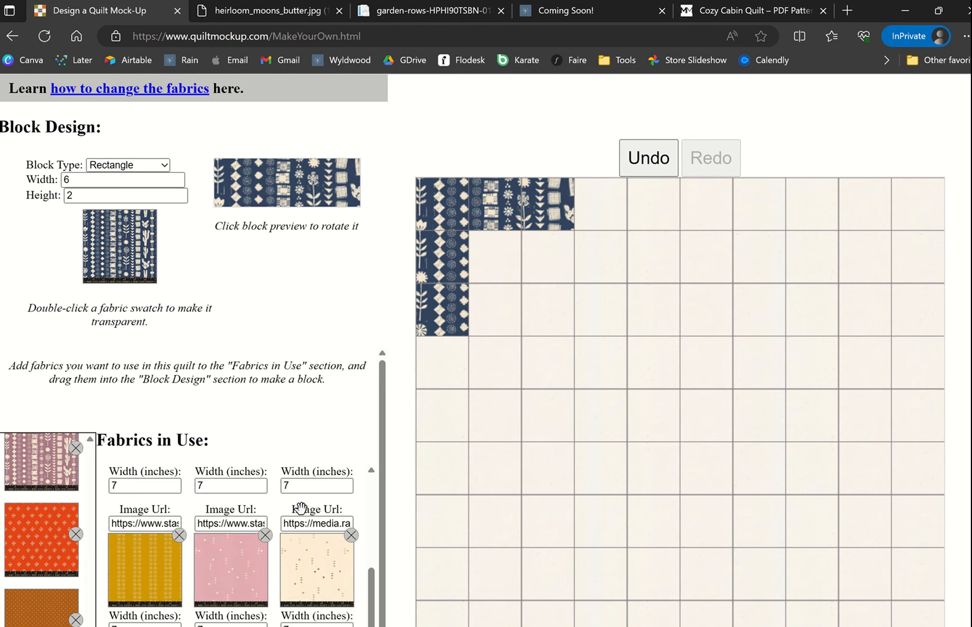
left_click_drag(137, 556, 822, 186)
left_click(325, 177)
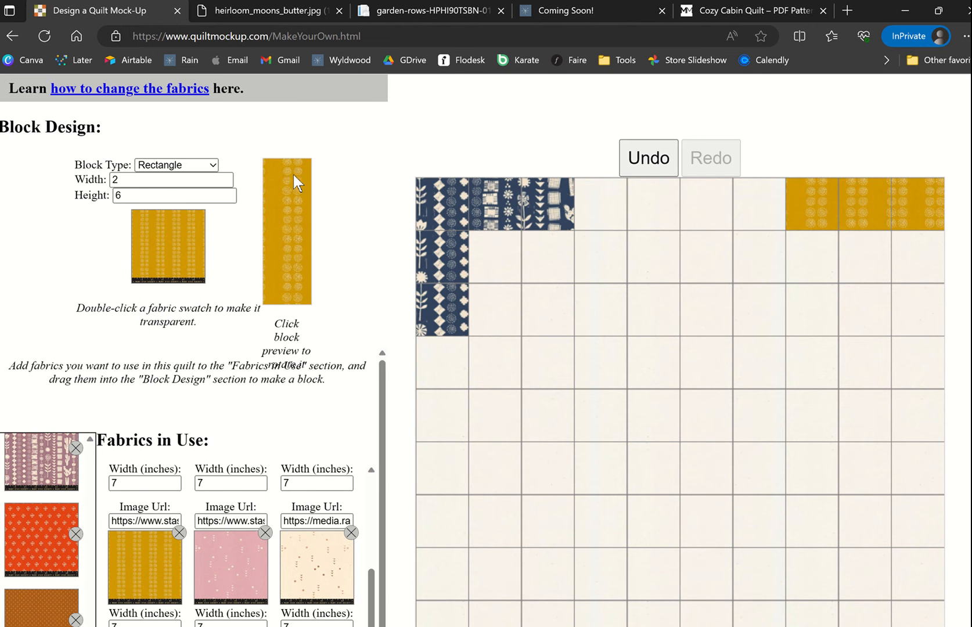
left_click_drag(297, 174, 915, 190)
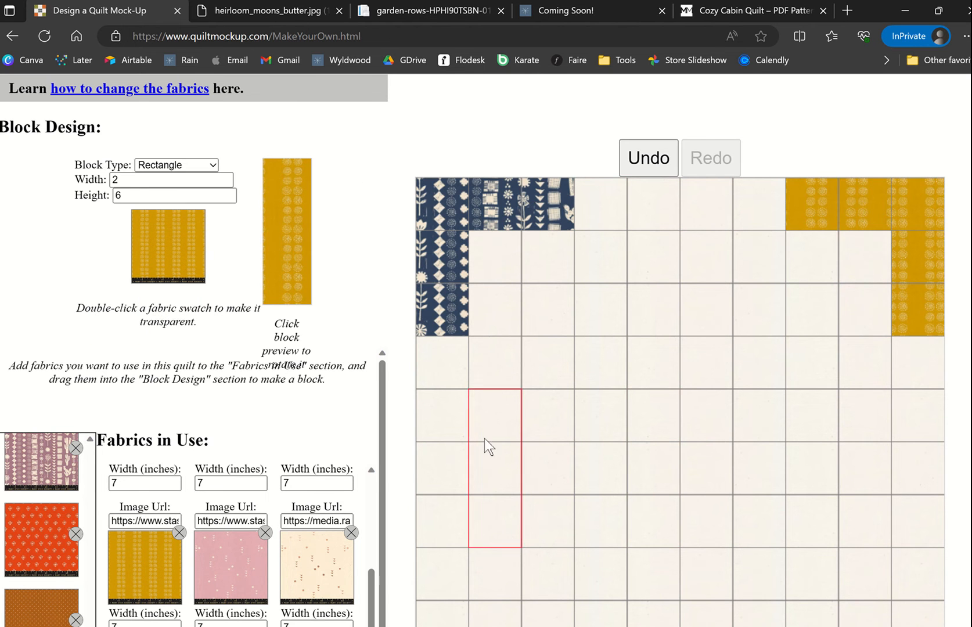
- Fill the block with the pink fabric and place it vertically and horizontally in the quilt's bottom-right corner
left_click_drag(219, 569, 905, 411)
scroll(773, 361, "down", 3)
left_click_drag(294, 103, 806, 501)
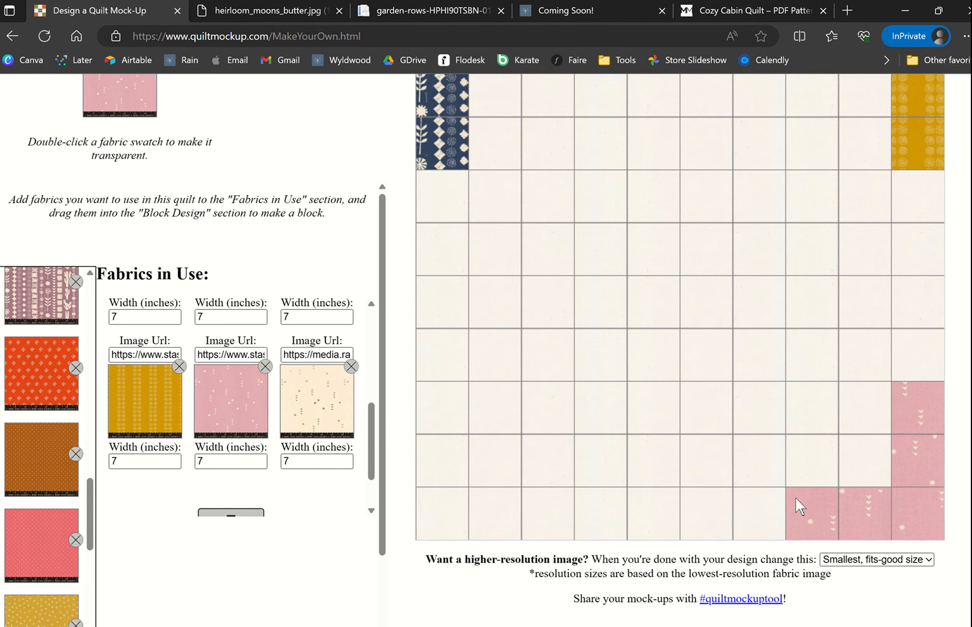
- Fill the block with the pale peach fabric, place it horizontally in the quilt's bottom-left corner, and stack it vertically above that strip
scroll(289, 297, "up", 3)
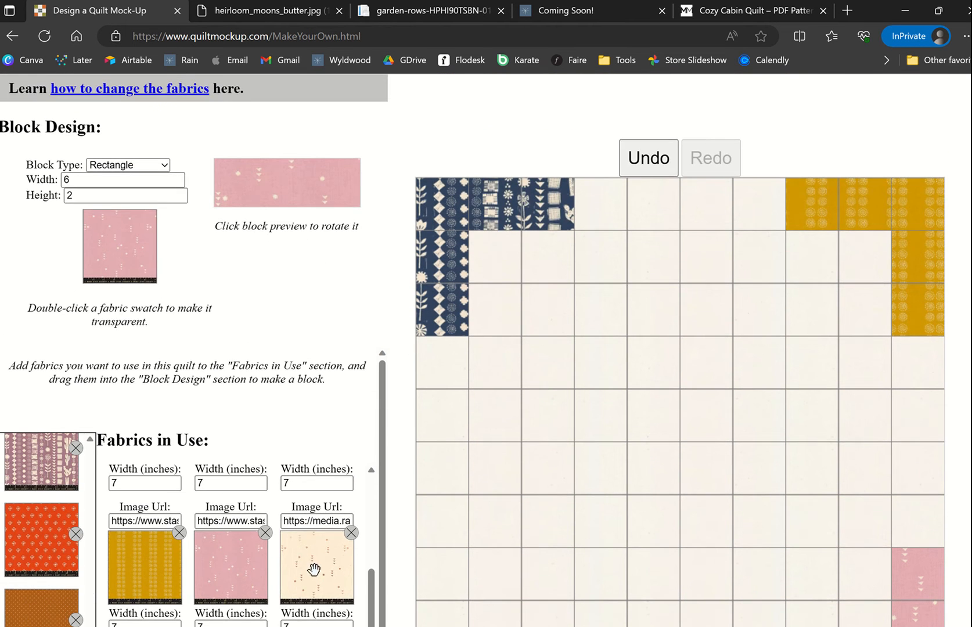
left_click_drag(315, 571, 122, 285)
scroll(484, 509, "down", 3)
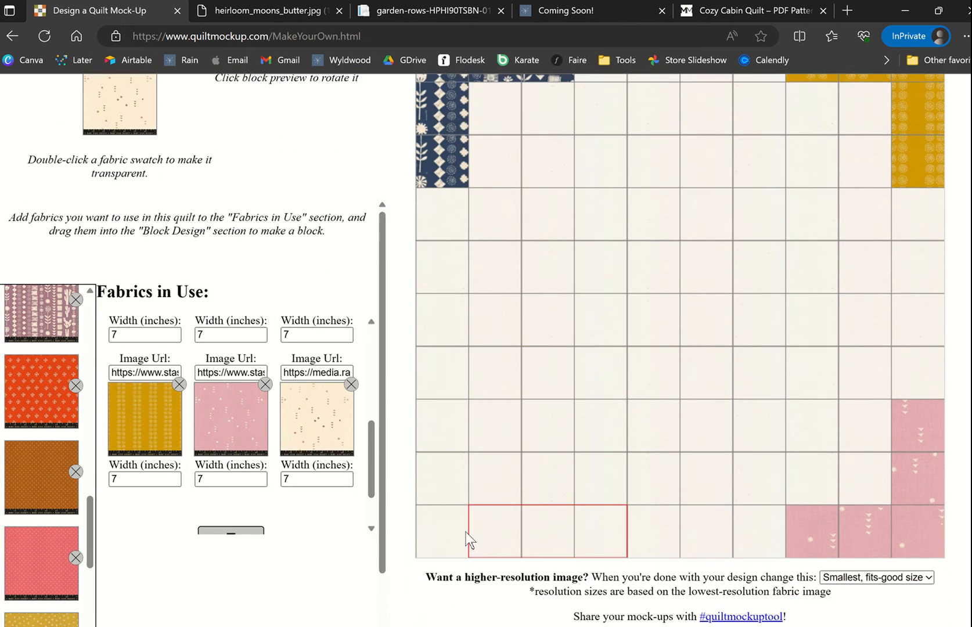
left_click(442, 507)
scroll(439, 369, "up", 1)
left_click(313, 130)
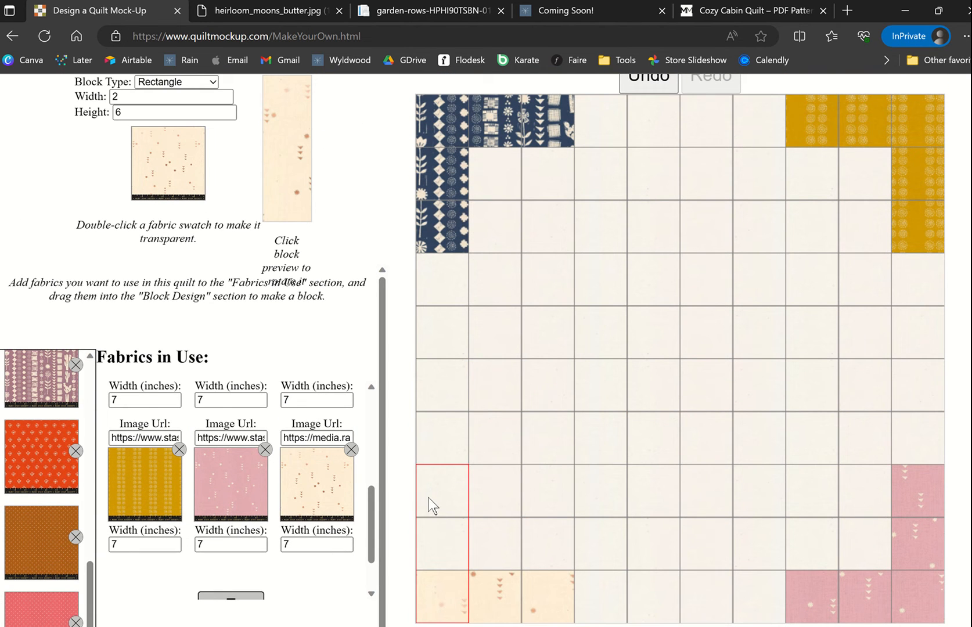
left_click(441, 433)
scroll(441, 337, "down", 1)
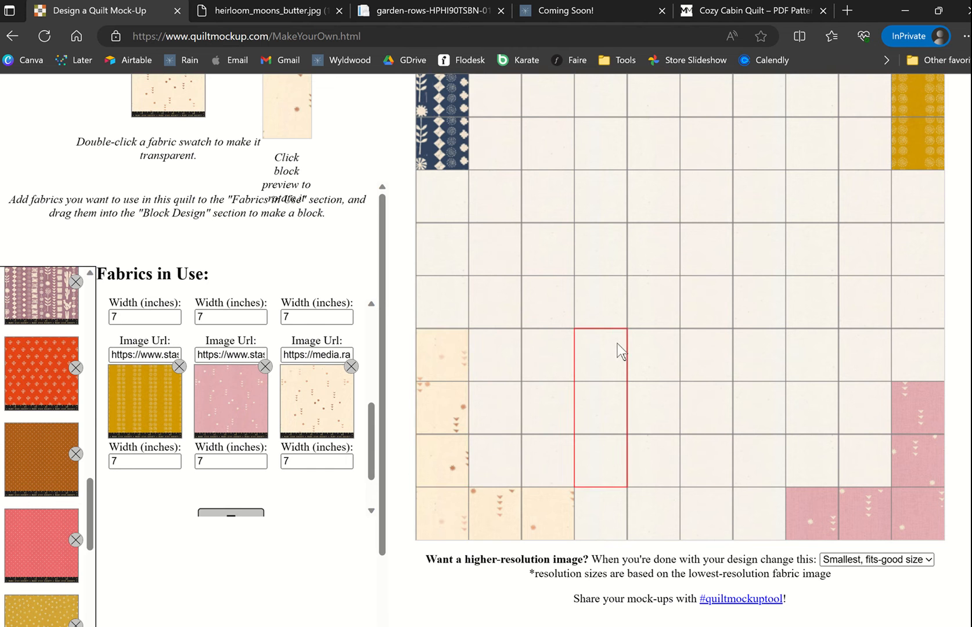
- Undo the placement of the vertical peach strip and redo it
scroll(619, 343, "up", 4)
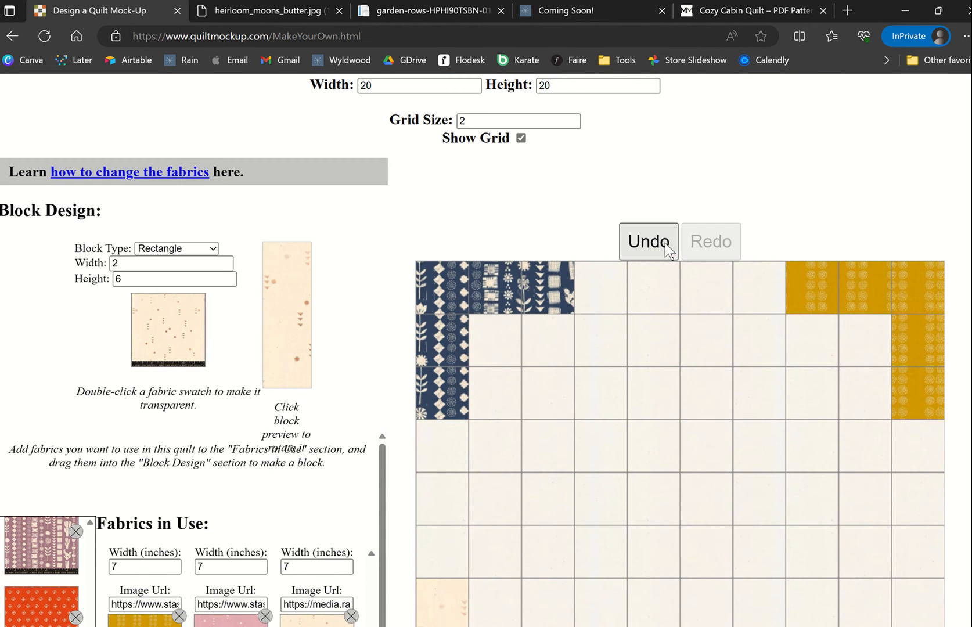
left_click(650, 244)
scroll(690, 389, "down", 3)
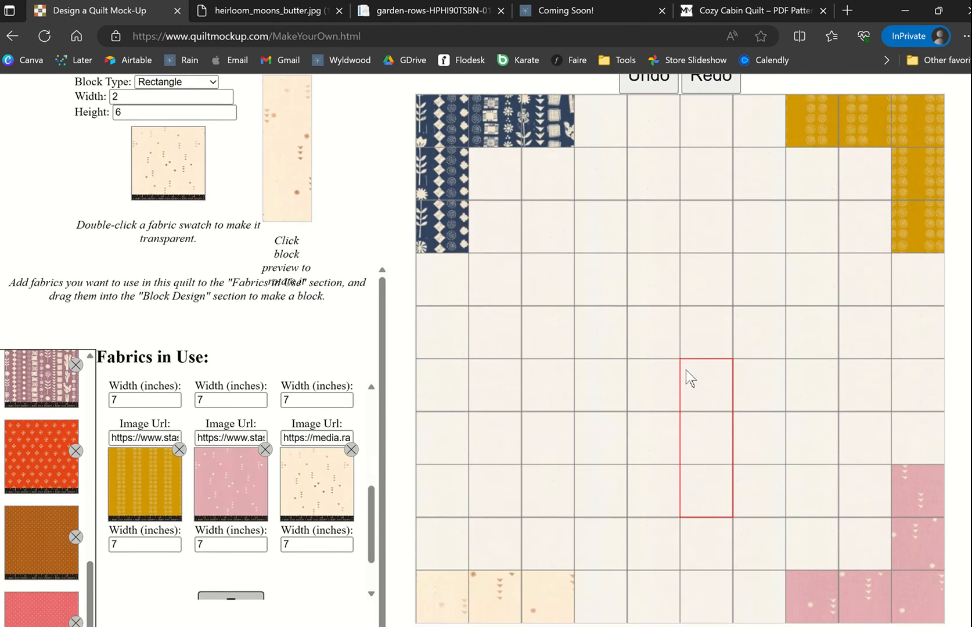
scroll(686, 370, "up", 1)
left_click(711, 158)
scroll(591, 366, "down", 2)
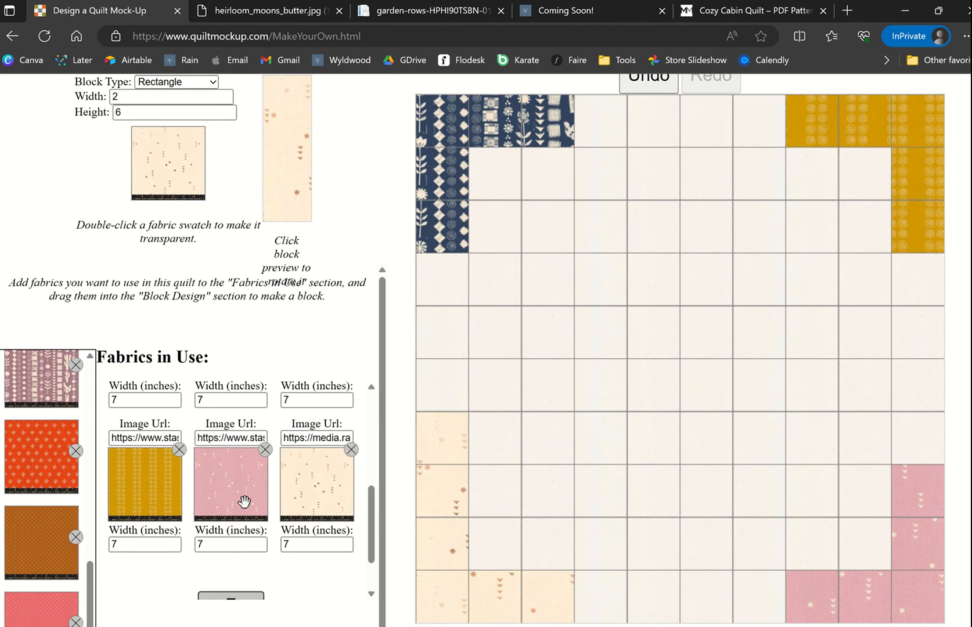
- Make a 2 by 2 block of solid cream fabric and cover the topmost square of the vertical peach strip with it
scroll(242, 500, "down", 3)
left_click_drag(153, 467, 191, 185)
scroll(164, 273, "up", 4)
left_click(141, 279)
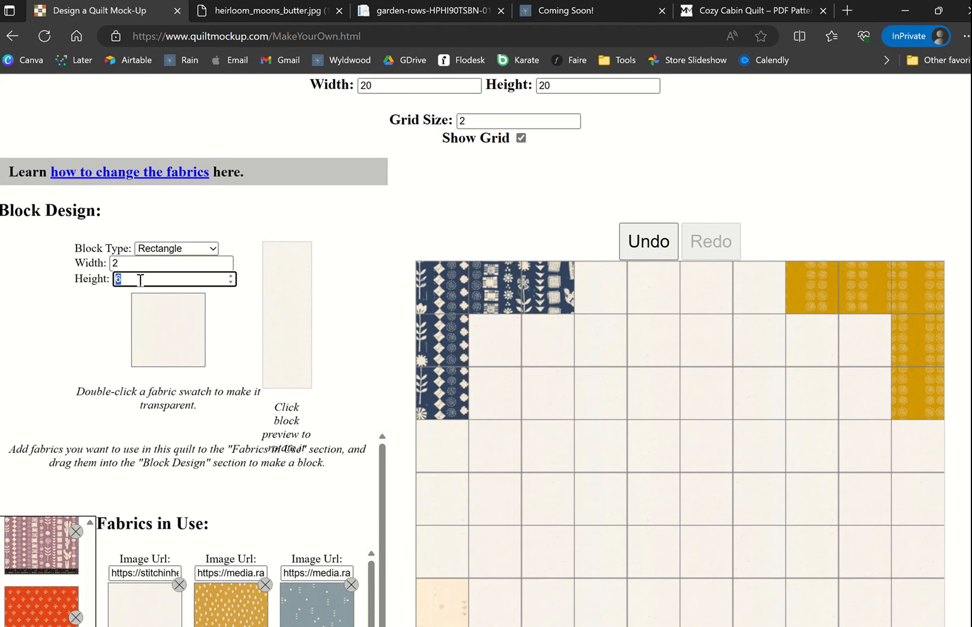
type("2")
scroll(586, 532, "down", 7)
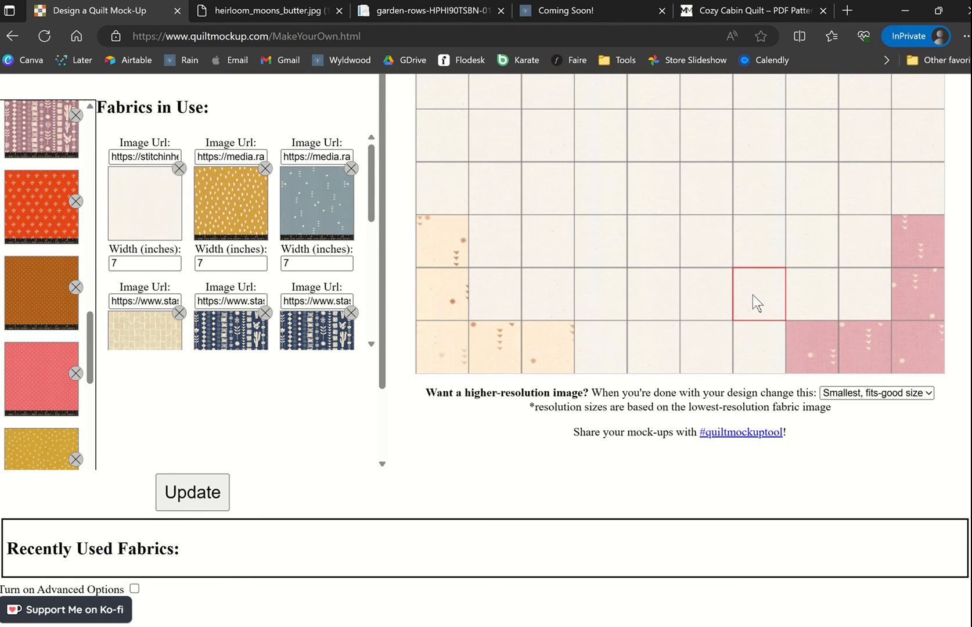
- Set the cream block's size to 4 wide by 4 high
scroll(753, 296, "up", 4)
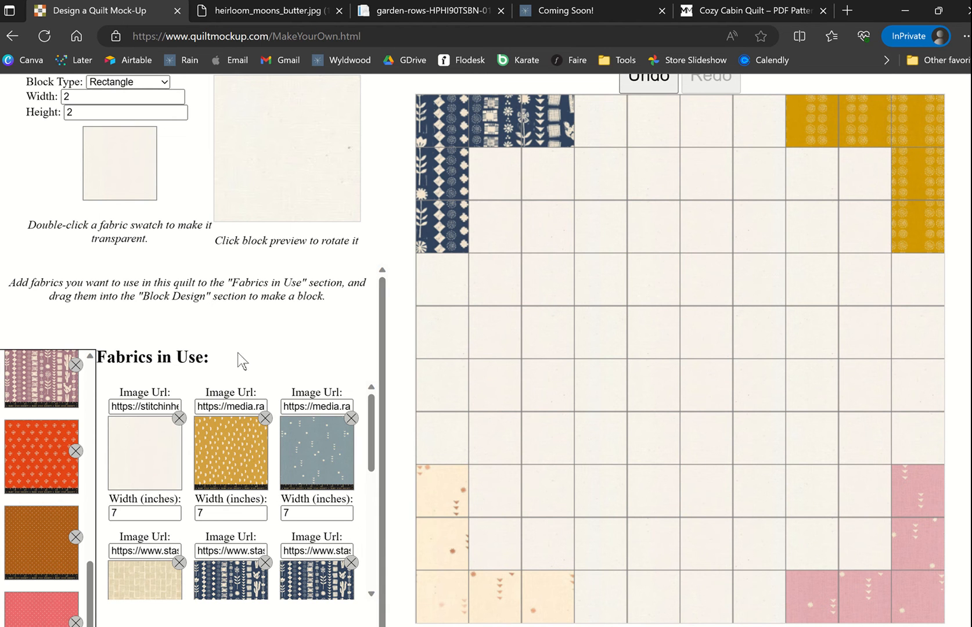
left_click(103, 95)
double_click(99, 98)
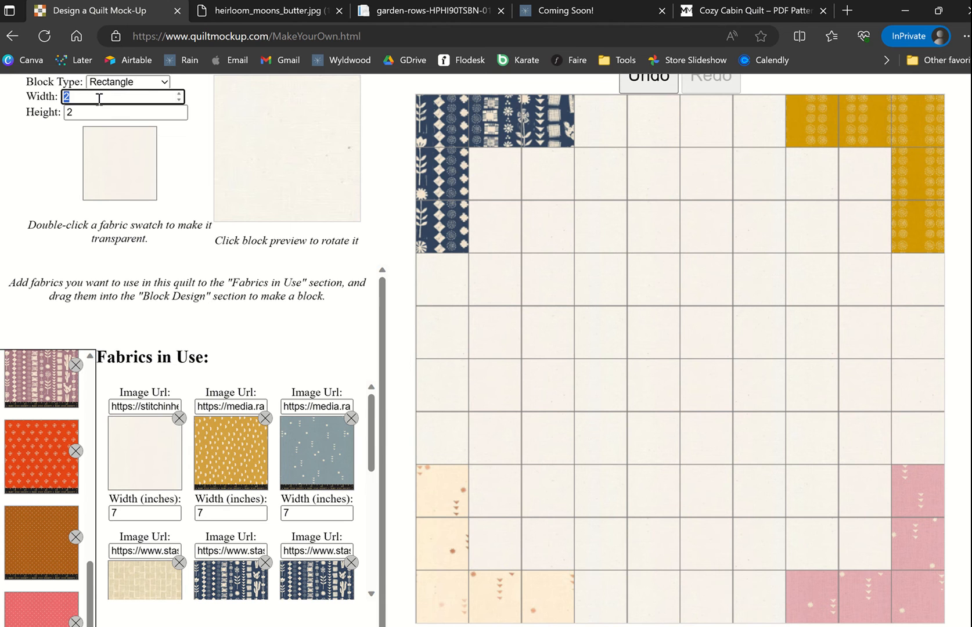
type("4")
left_click(85, 112)
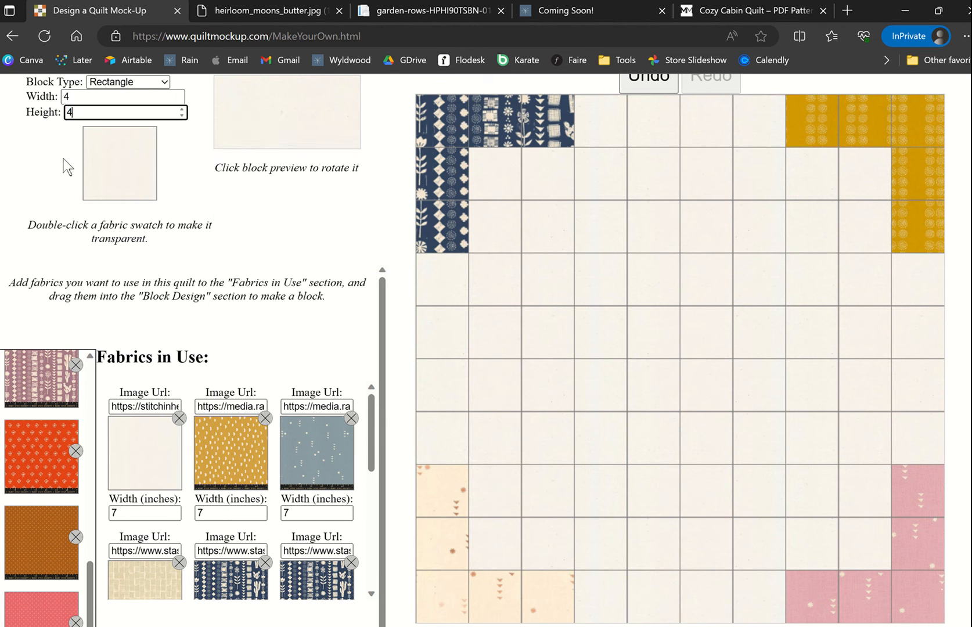
type("4")
left_click(63, 158)
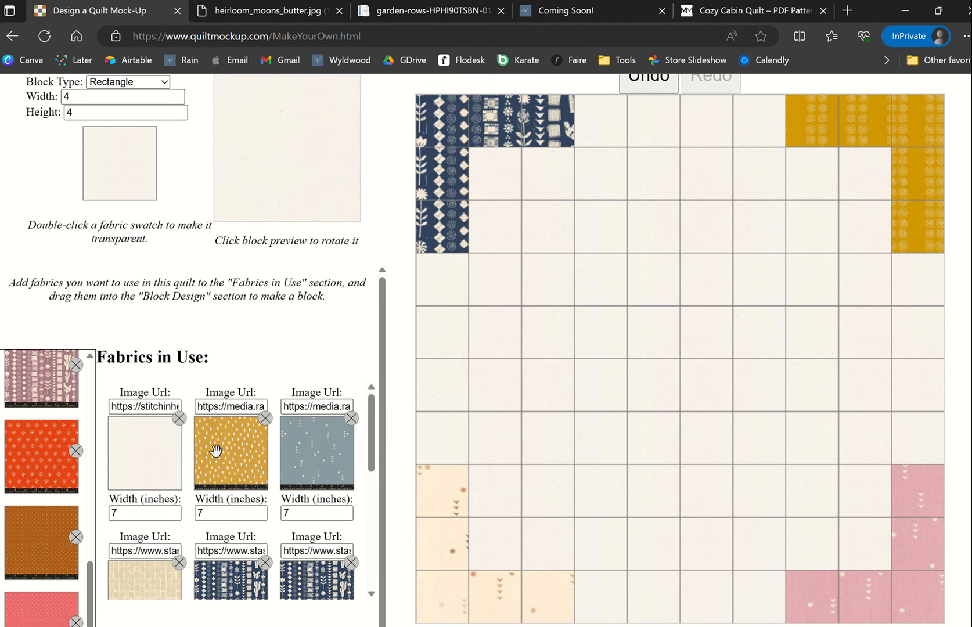
- Place a mustard moons block near the quilt's center and a blue-grey block directly to its right
left_click_drag(216, 451, 129, 179)
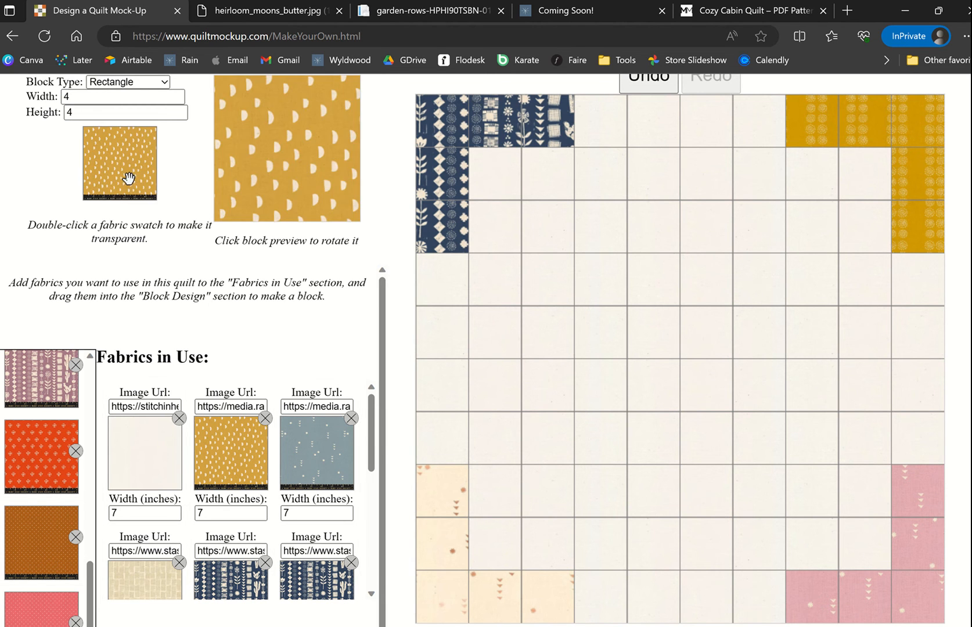
left_click(620, 280)
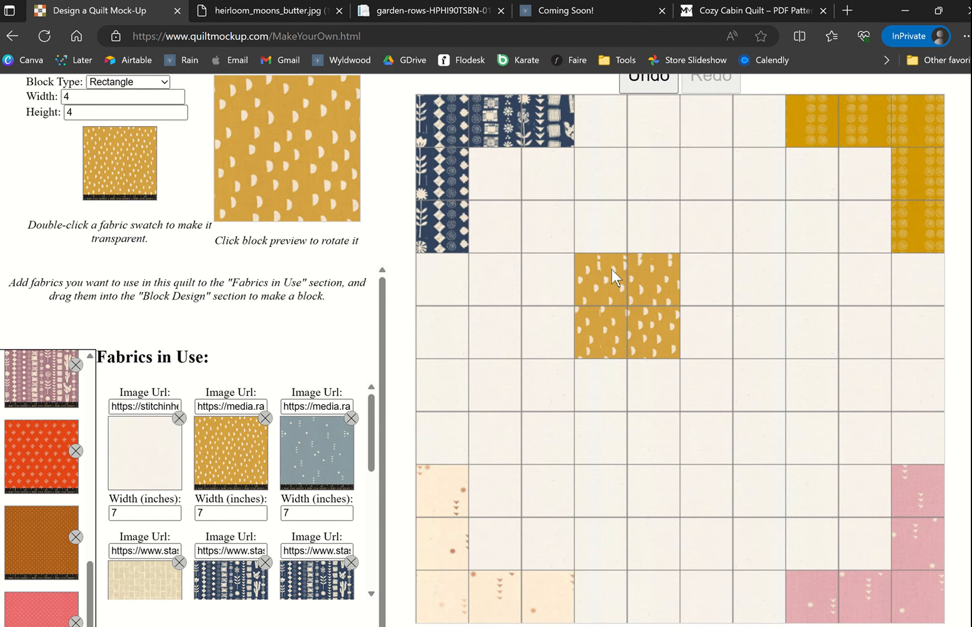
left_click_drag(297, 457, 140, 185)
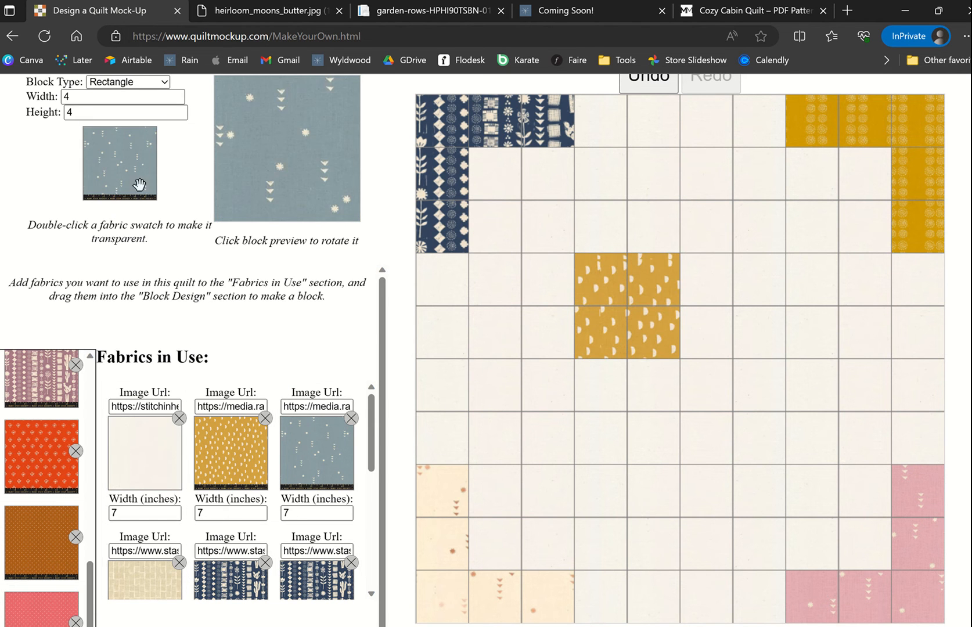
left_click(709, 276)
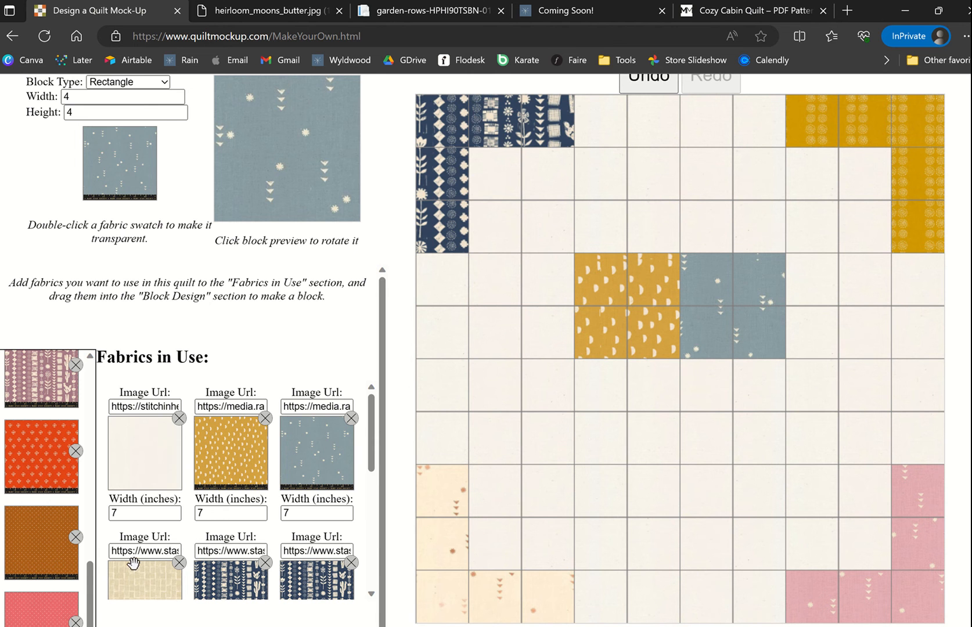
- Place a tan woven-line block directly below the blue-grey center block and a navy garden-row block directly below the mustard one
left_click_drag(133, 562, 114, 167)
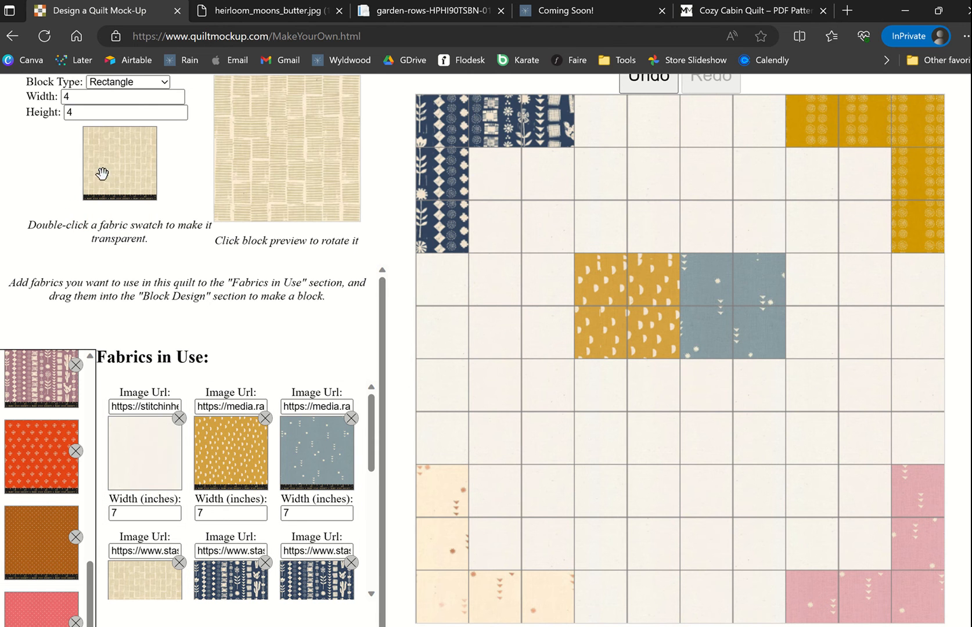
left_click(712, 399)
left_click_drag(231, 579, 116, 158)
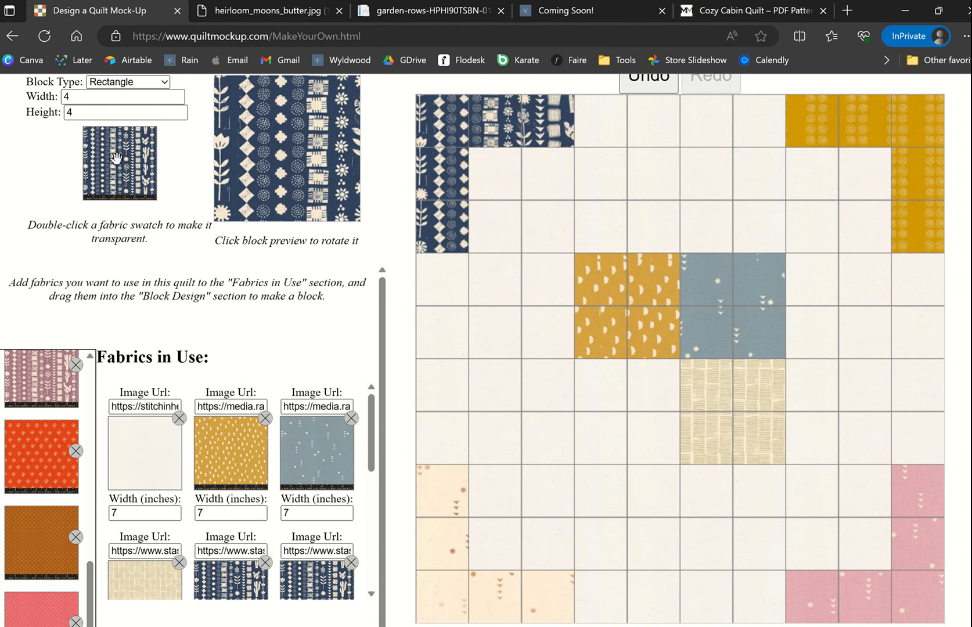
left_click(597, 394)
- Review the fabrics in use against the quilt's four-square center and corner strips
scroll(213, 504, "down", 1)
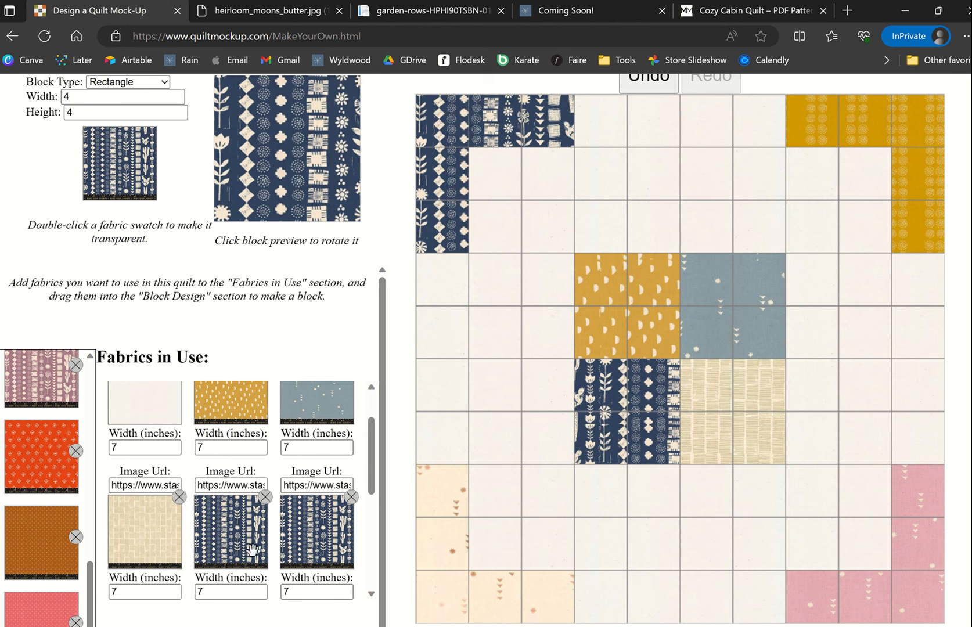
scroll(387, 492, "down", 1)
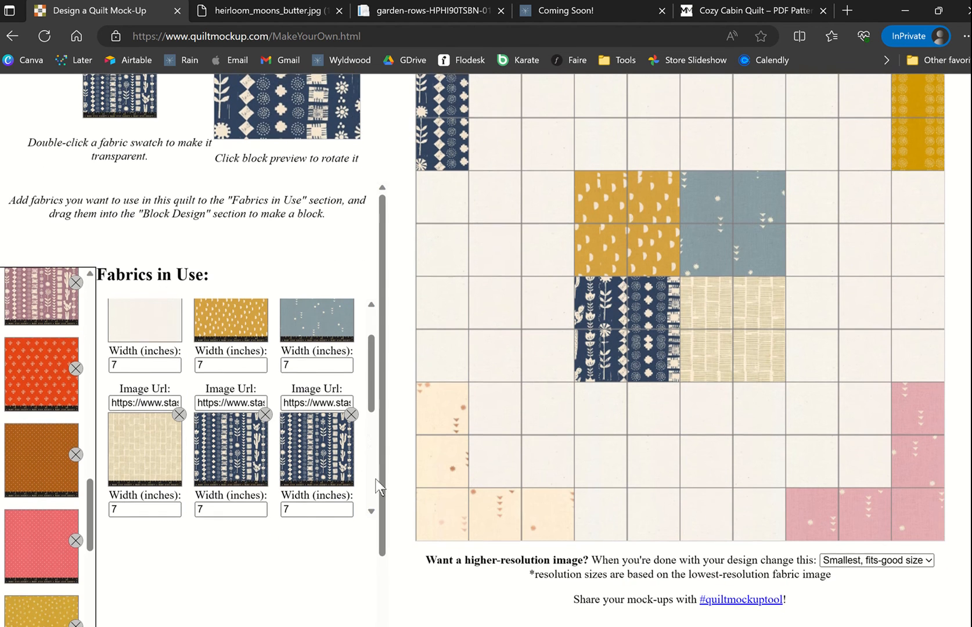
scroll(381, 444, "up", 2)
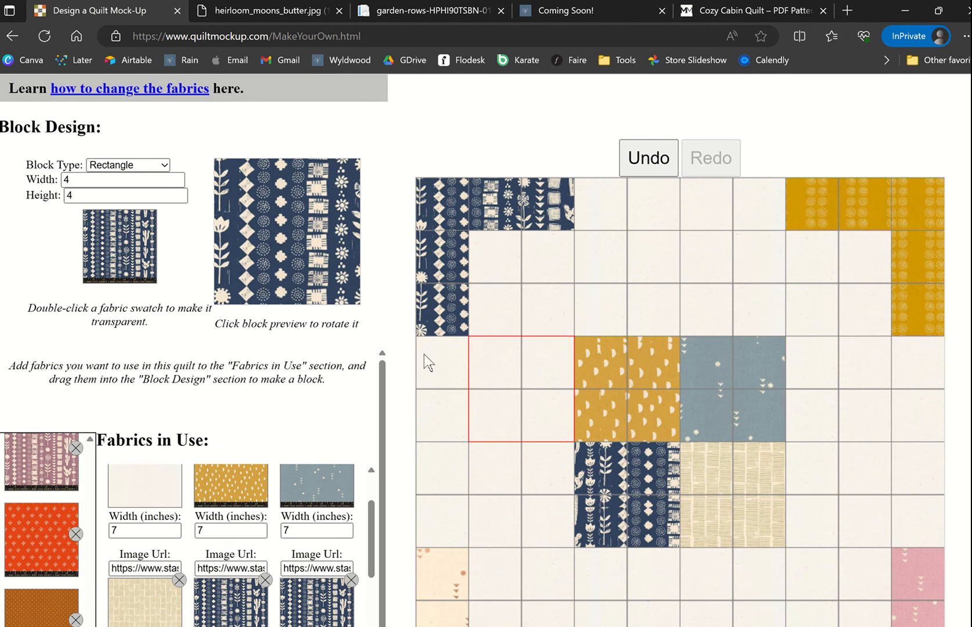
scroll(390, 392, "down", 3)
scroll(377, 392, "down", 1)
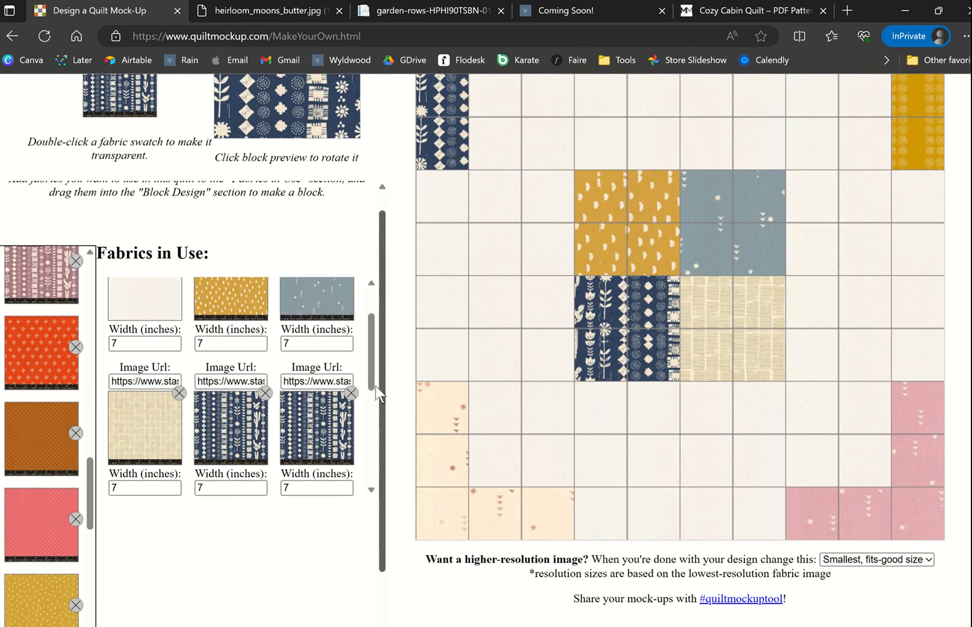
scroll(378, 394, "down", 4)
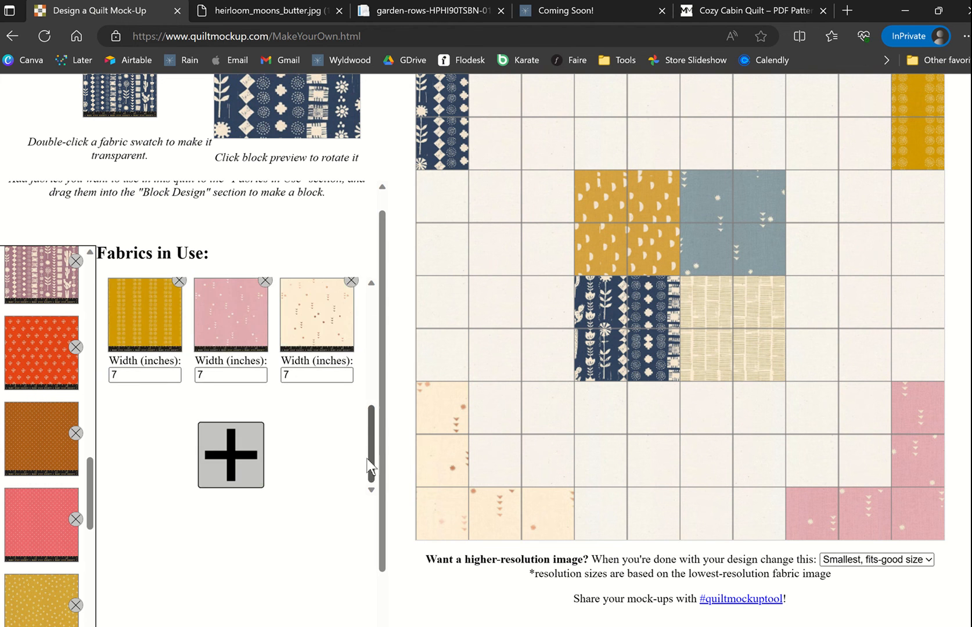
left_click_drag(368, 459, 369, 487)
left_click_drag(371, 456, 375, 337)
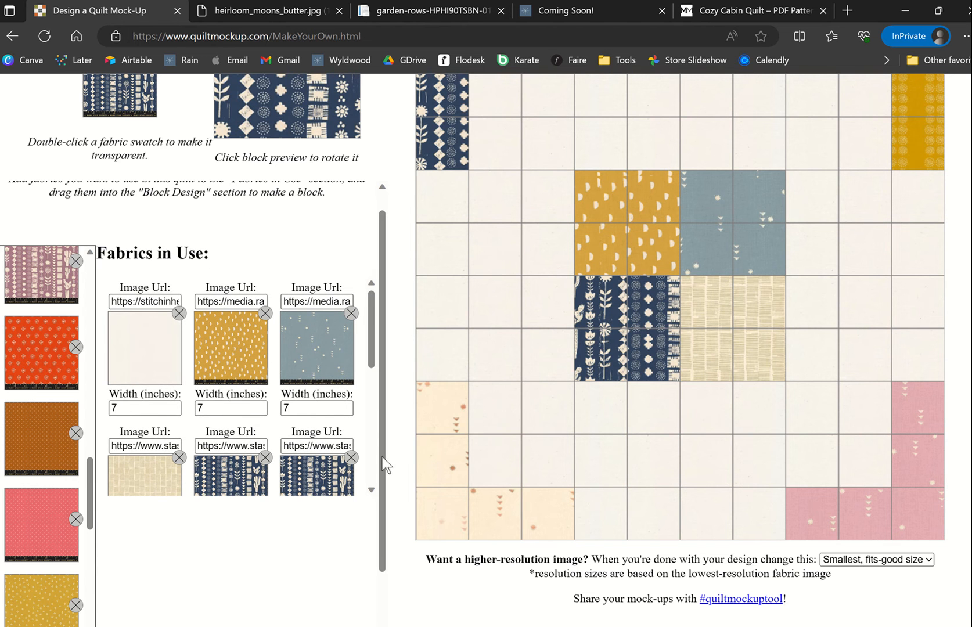
scroll(389, 455, "up", 2)
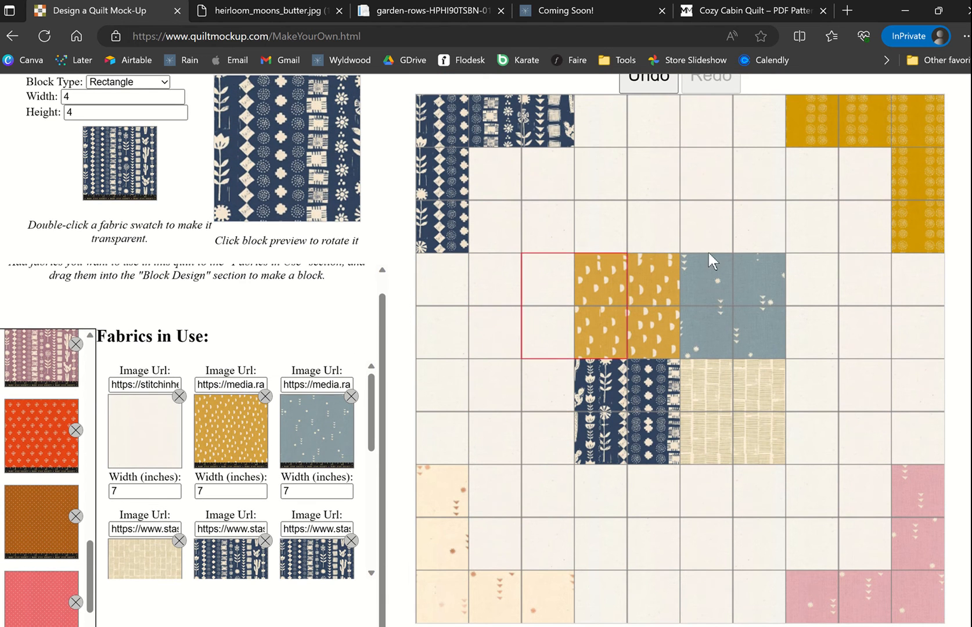
- Make a 4 by 4 Half Triangle block pairing the mustard moons fabric with solid cream
left_click_drag(219, 424, 121, 171)
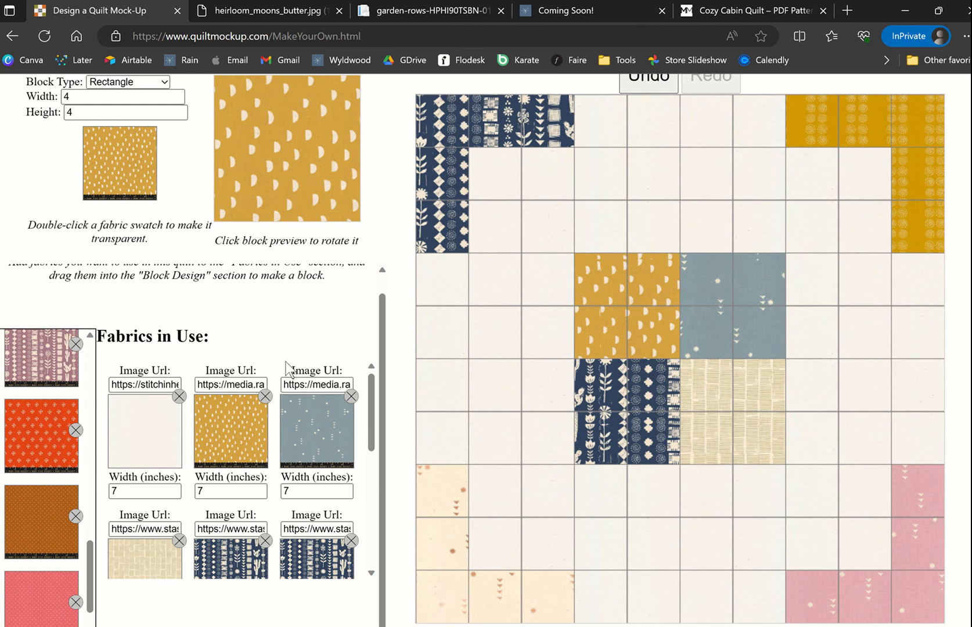
scroll(396, 305, "up", 2)
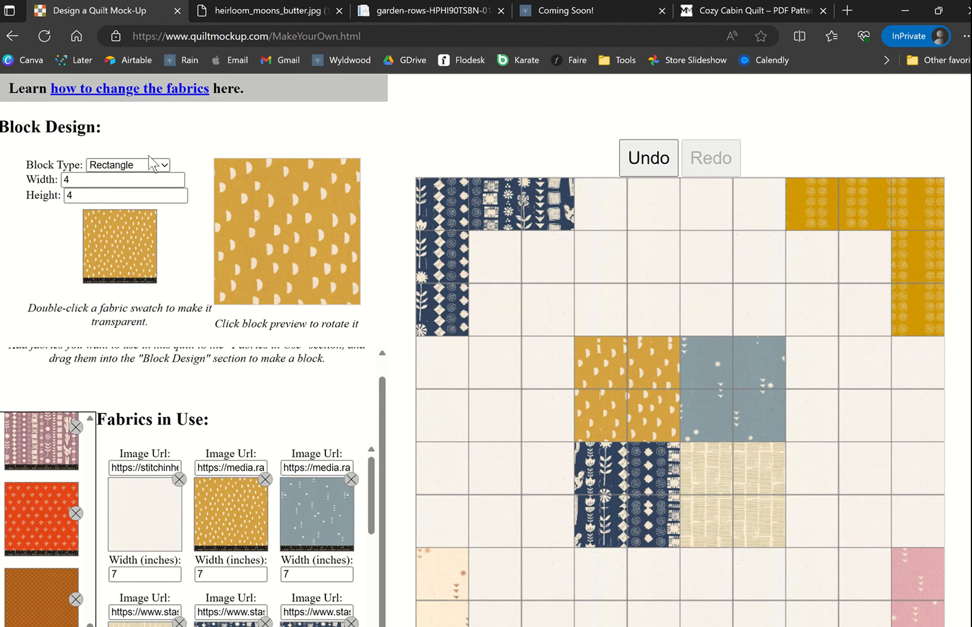
left_click(152, 165)
left_click(133, 193)
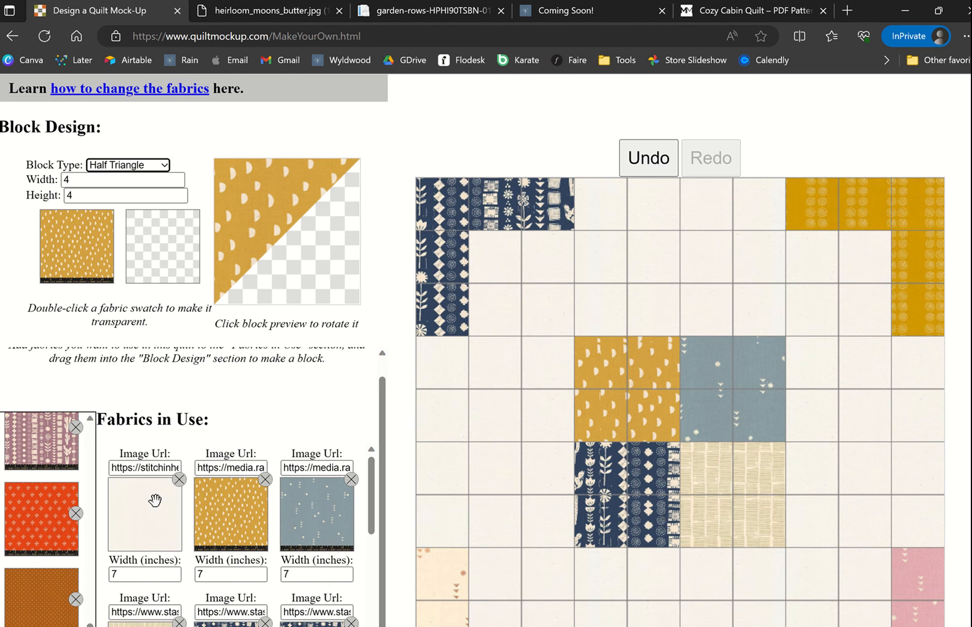
left_click_drag(144, 513, 161, 245)
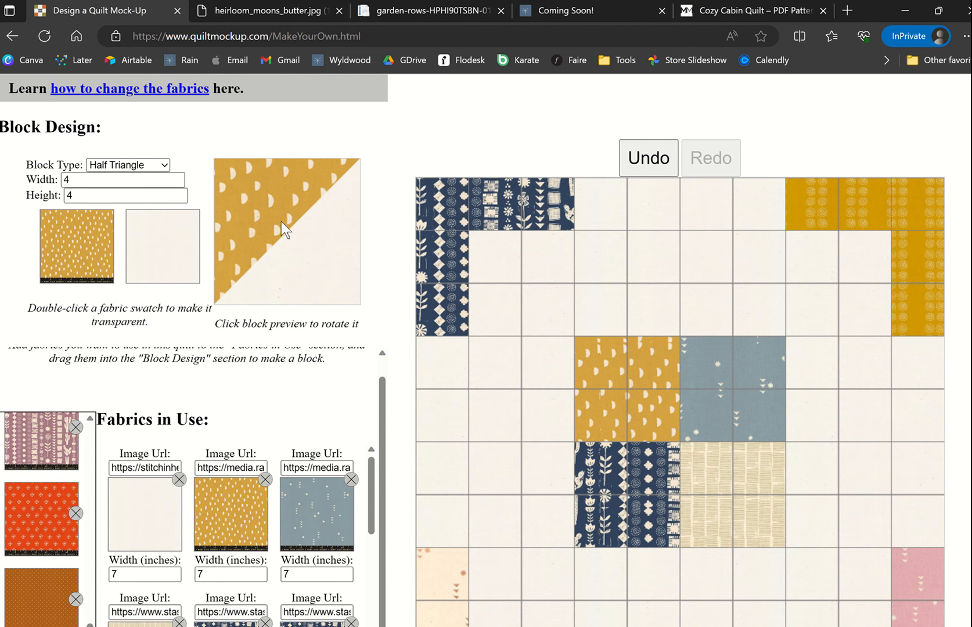
- Place mustard half triangles left of and above the mustard square, with mustard at the upper right and lower left respectively
left_click(303, 250)
left_click(509, 367)
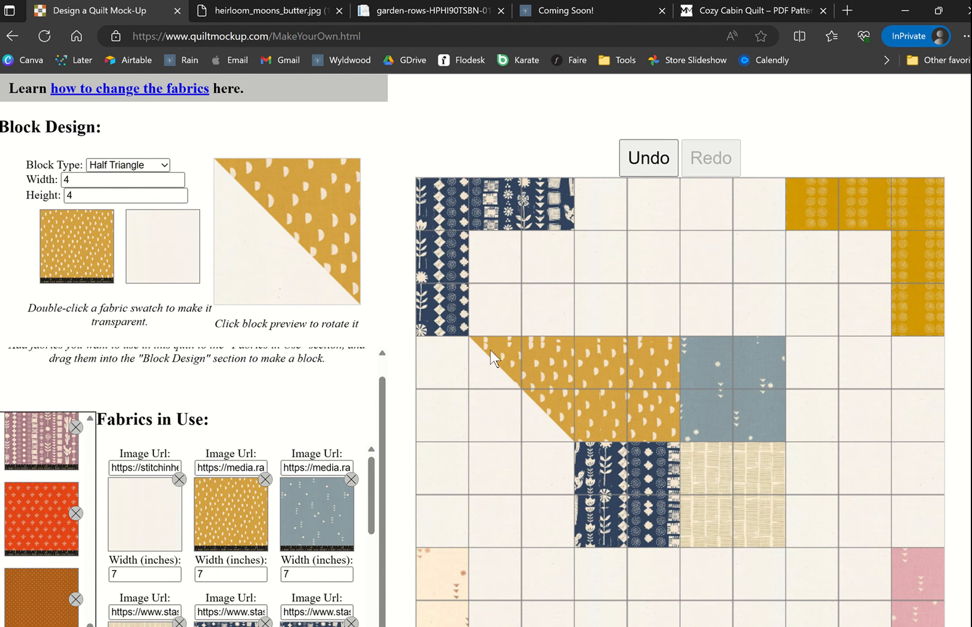
left_click(270, 229)
left_click(270, 229)
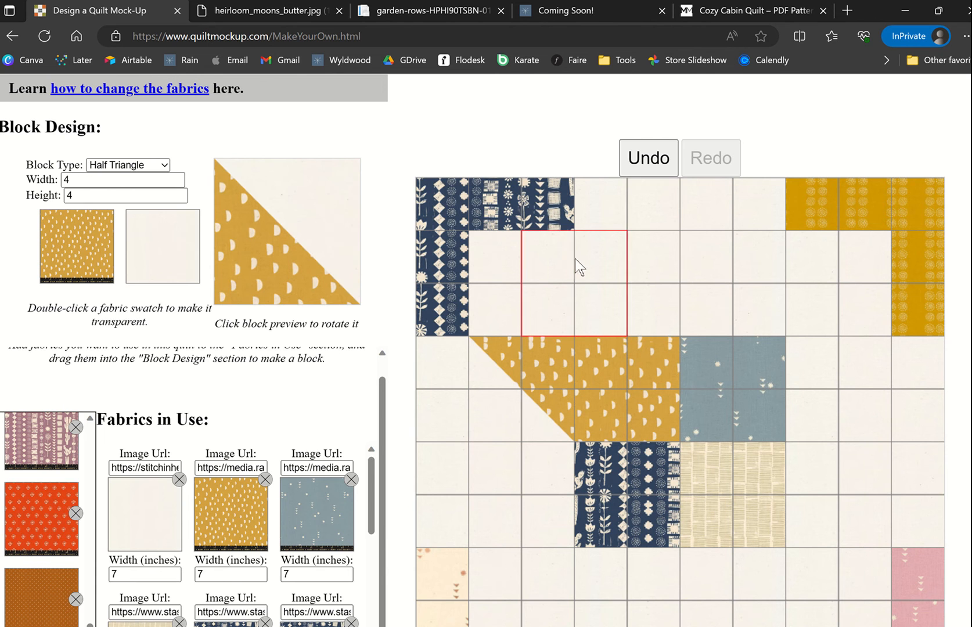
left_click(600, 259)
- Place blue-grey and cream half triangles right of and above the blue-grey square, with blue-grey at the upper left and lower right respectively
left_click_drag(303, 514, 77, 256)
left_click(232, 239)
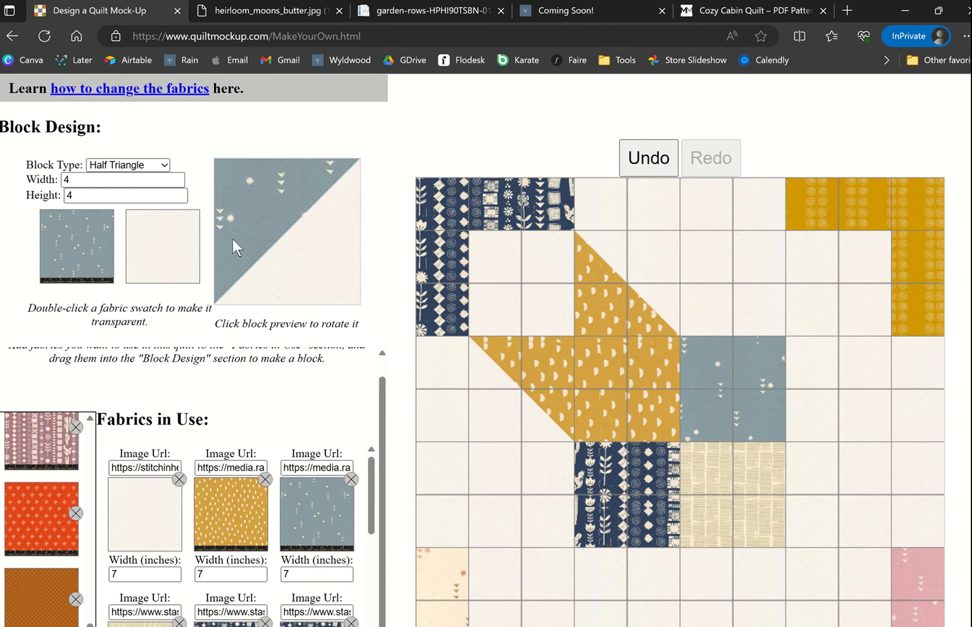
left_click(826, 371)
left_click(305, 272)
left_click(305, 272)
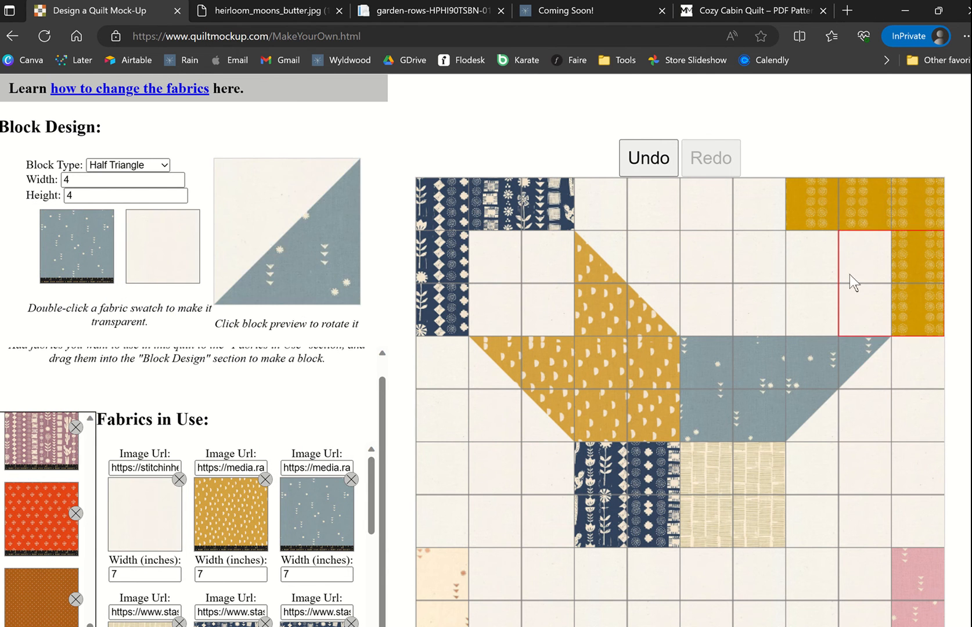
left_click(714, 266)
- Place tan and cream half triangles below and right of the tan square, with tan at the upper right and lower left respectively
scroll(682, 431, "down", 3)
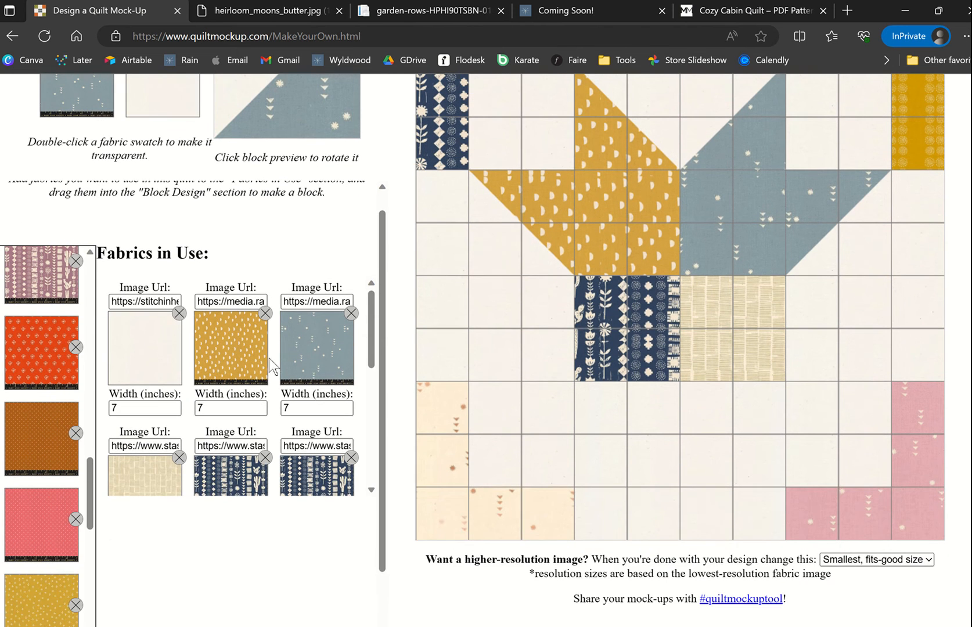
left_click_drag(140, 468, 81, 100)
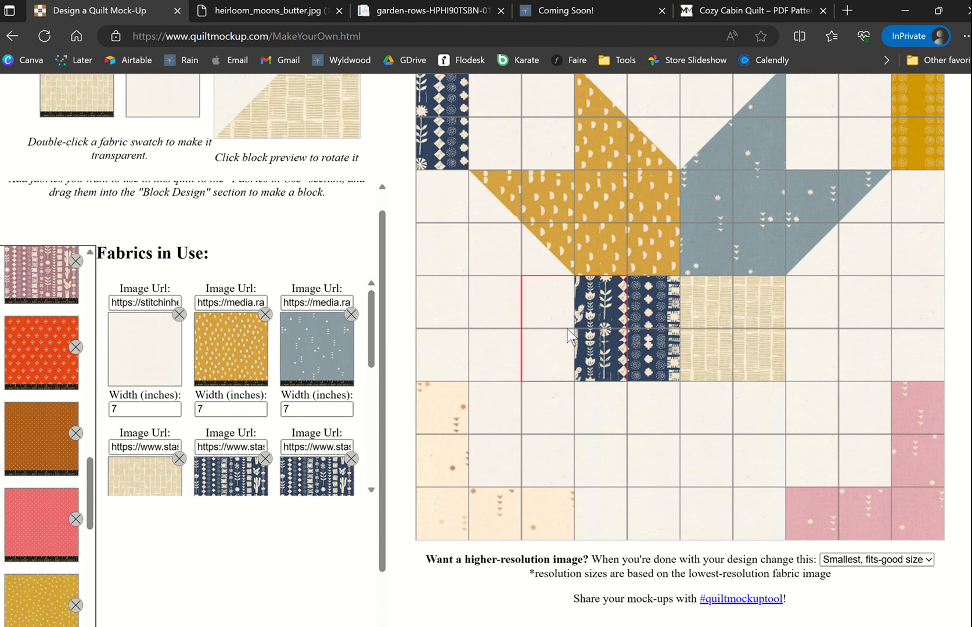
scroll(432, 242, "up", 2)
left_click(333, 166)
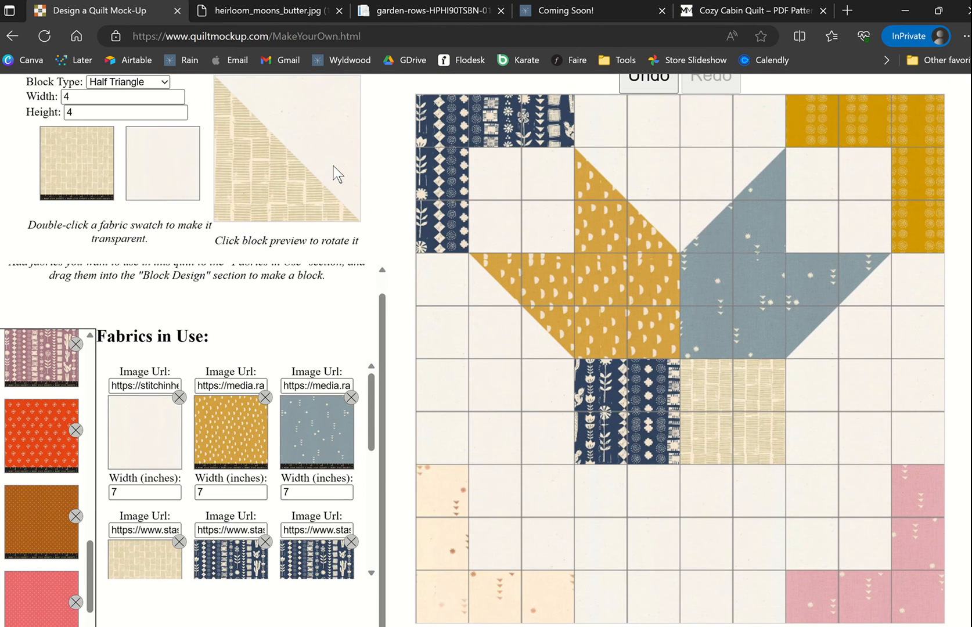
left_click(333, 165)
left_click(333, 166)
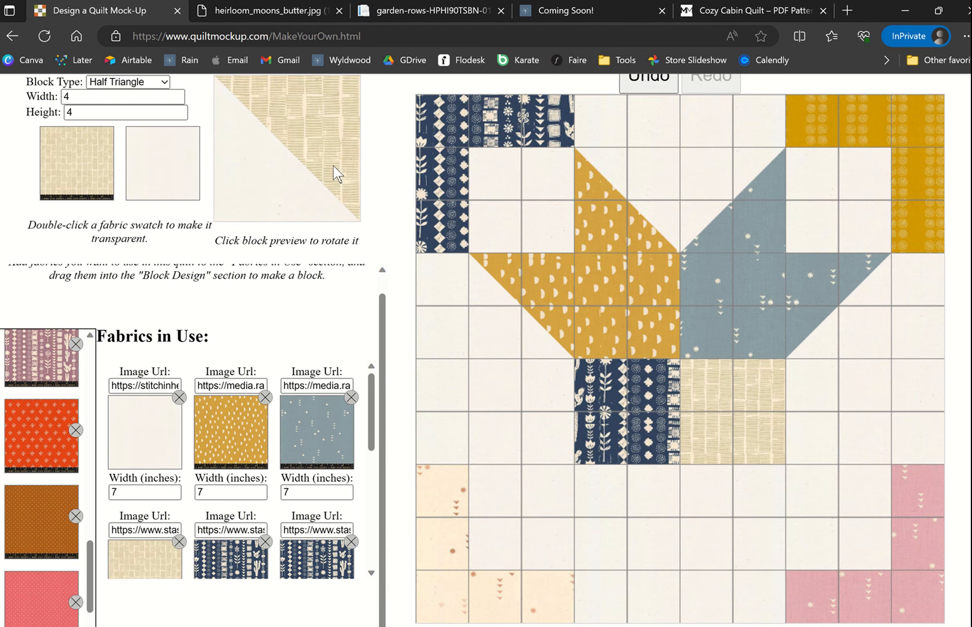
left_click(723, 495)
left_click(336, 199)
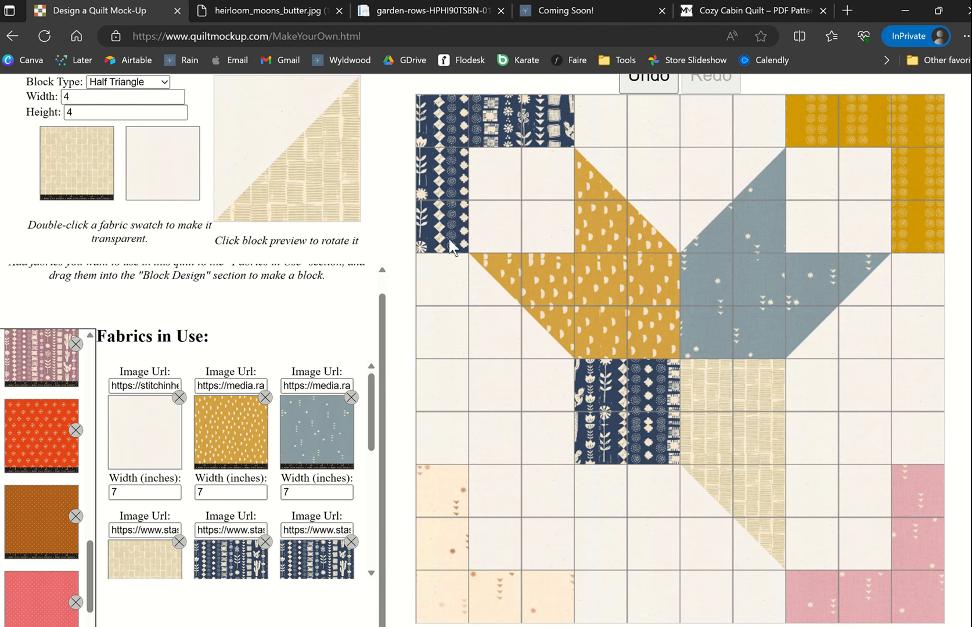
left_click(311, 163)
left_click(827, 406)
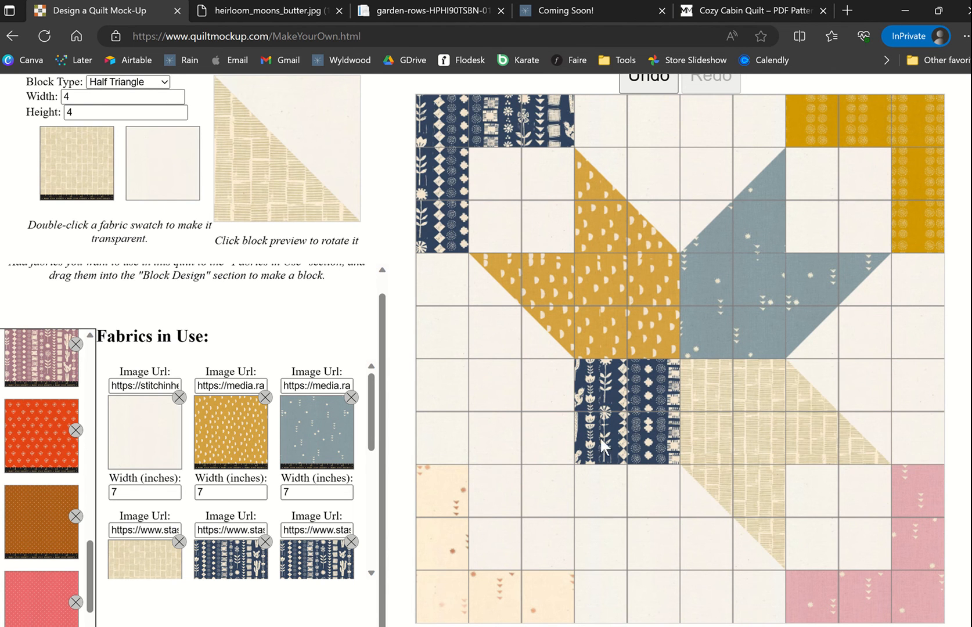
- Place navy and cream half triangles below and left of the navy square, with navy at the upper left and lower right respectively
left_click_drag(202, 549, 74, 170)
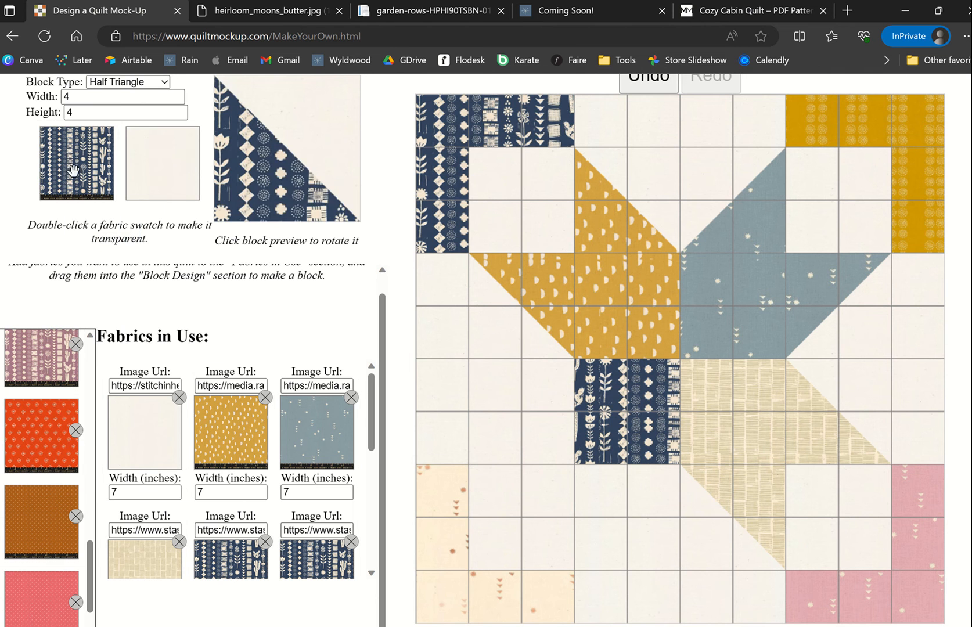
left_click(353, 159)
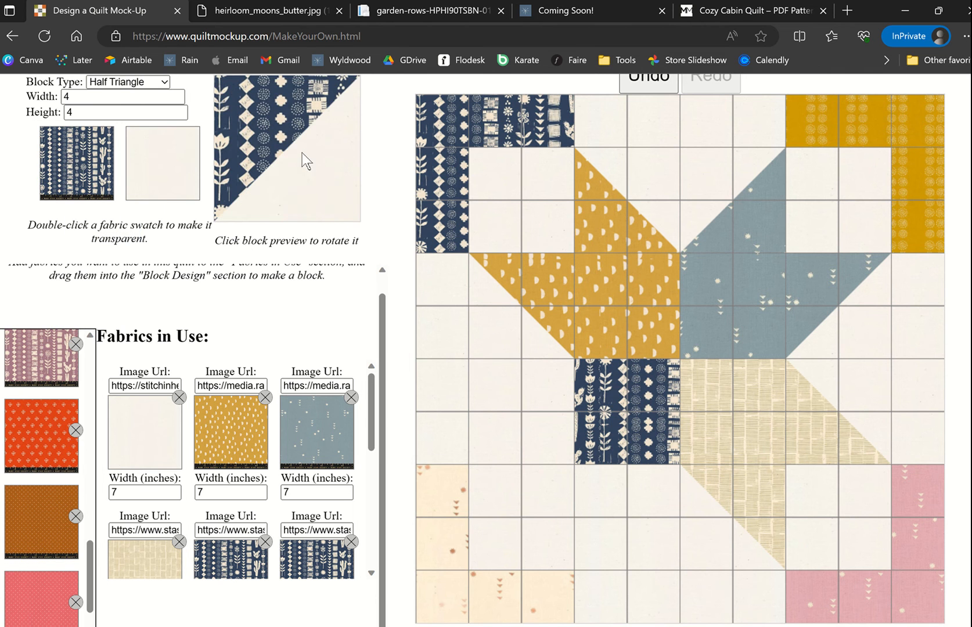
left_click(610, 504)
double_click(288, 192)
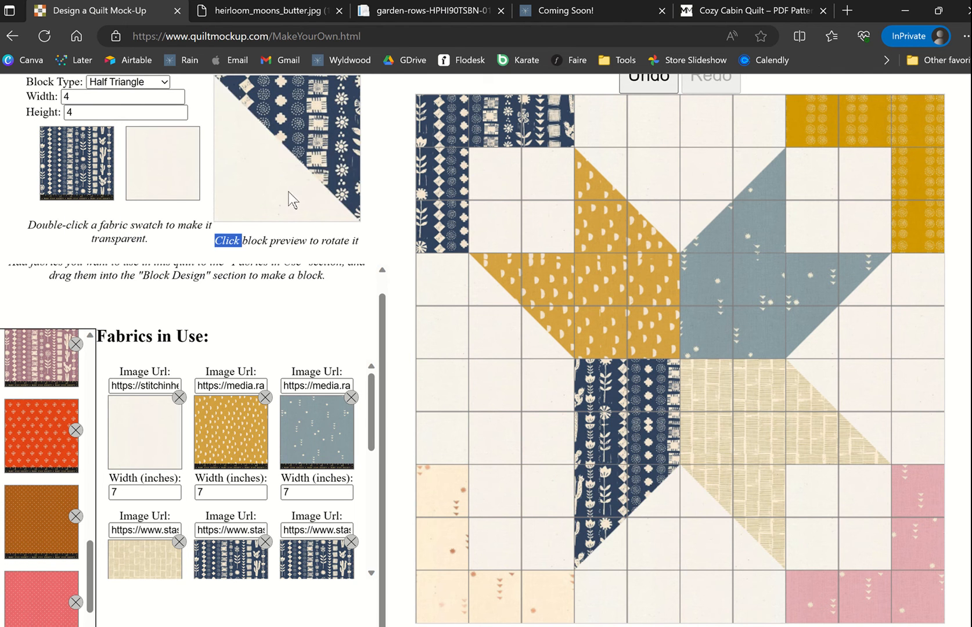
left_click(289, 192)
left_click(499, 401)
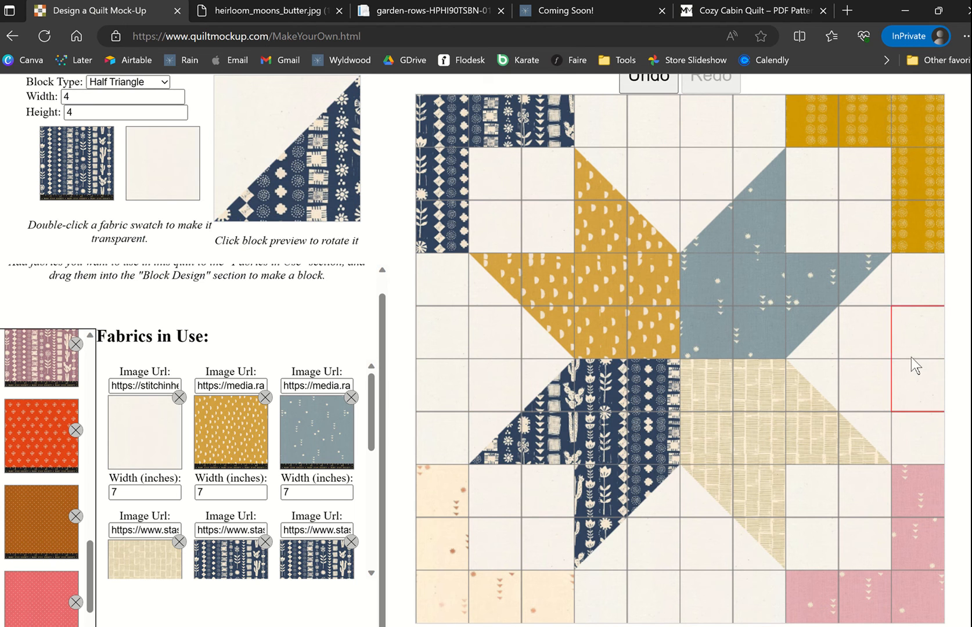
- Hide the grid lines on the quilt design
scroll(679, 359, "down", 1)
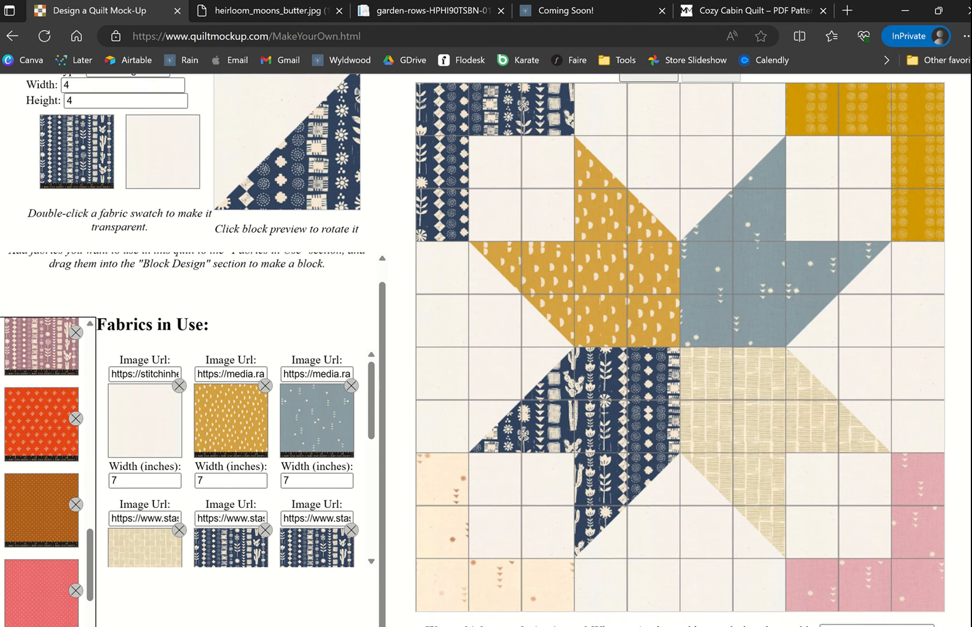
scroll(680, 358, "up", 1)
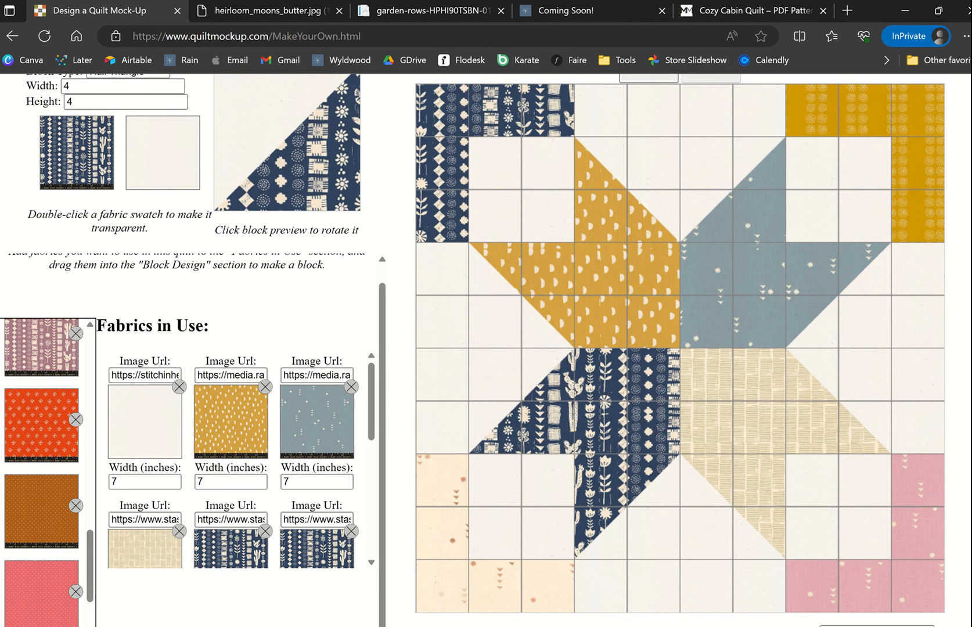
scroll(679, 358, "up", 3)
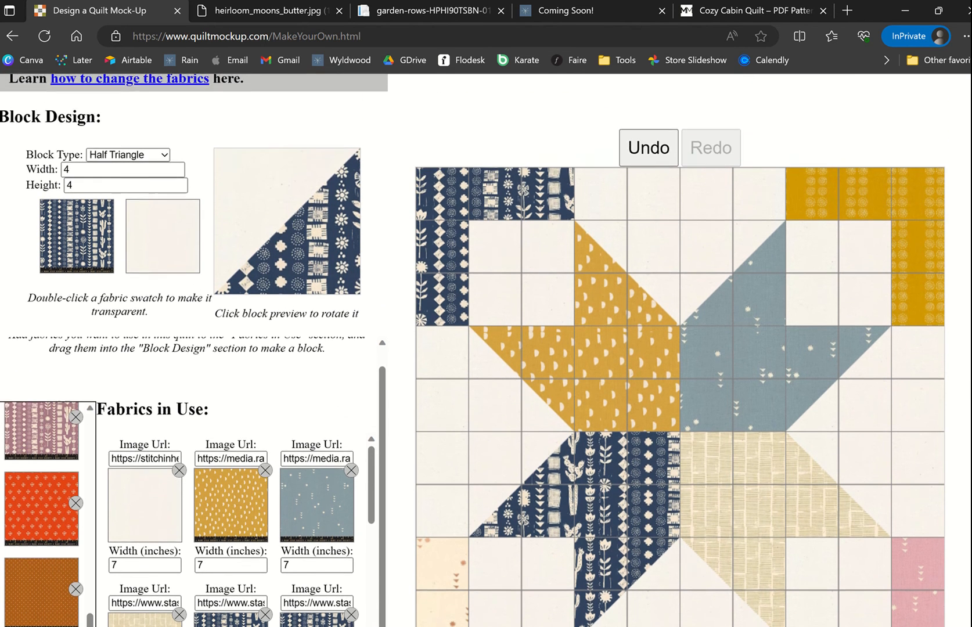
scroll(679, 358, "down", 4)
scroll(680, 359, "up", 1)
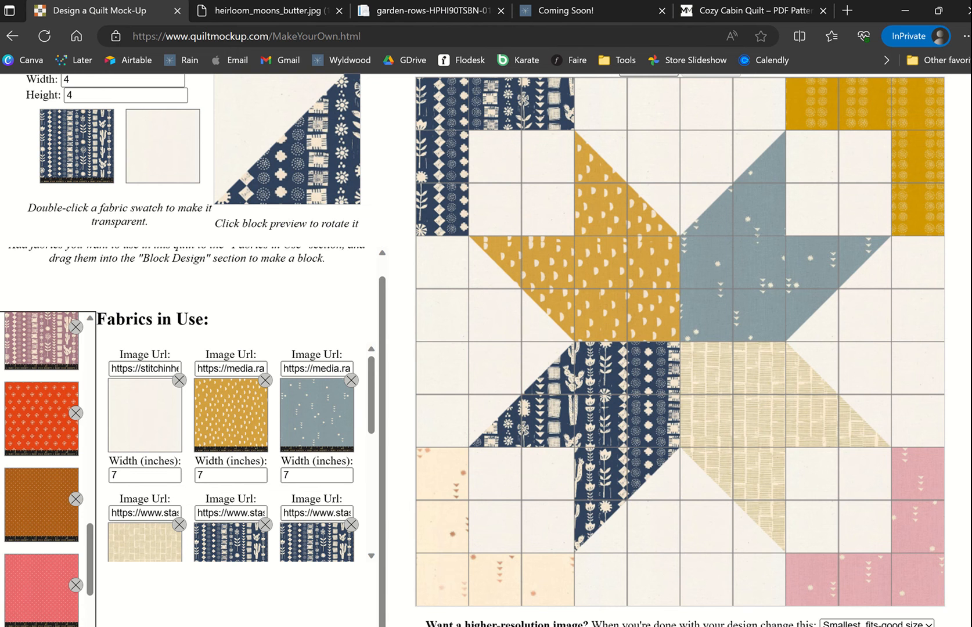
scroll(474, 350, "up", 3)
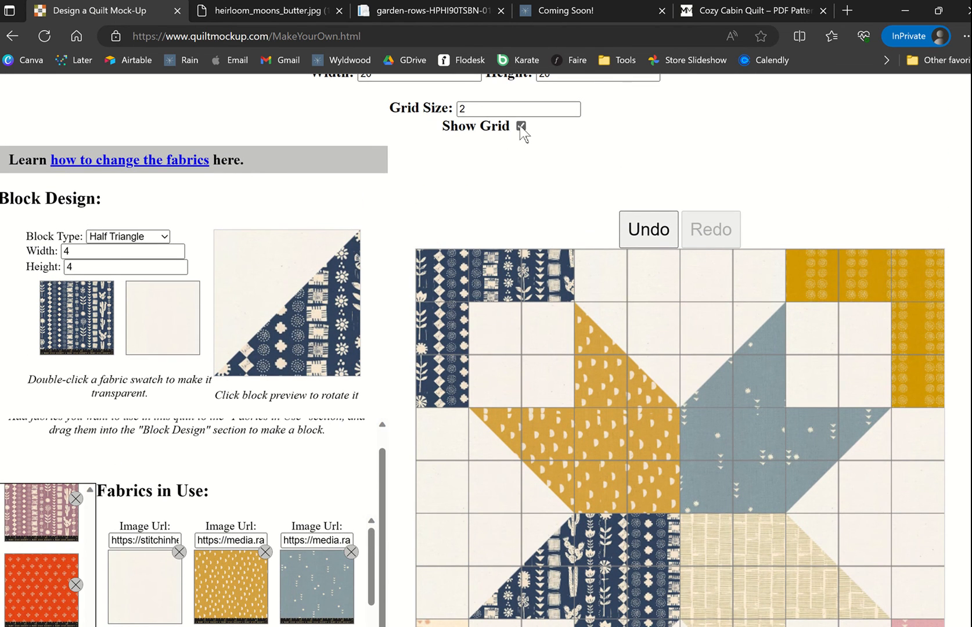
left_click(521, 126)
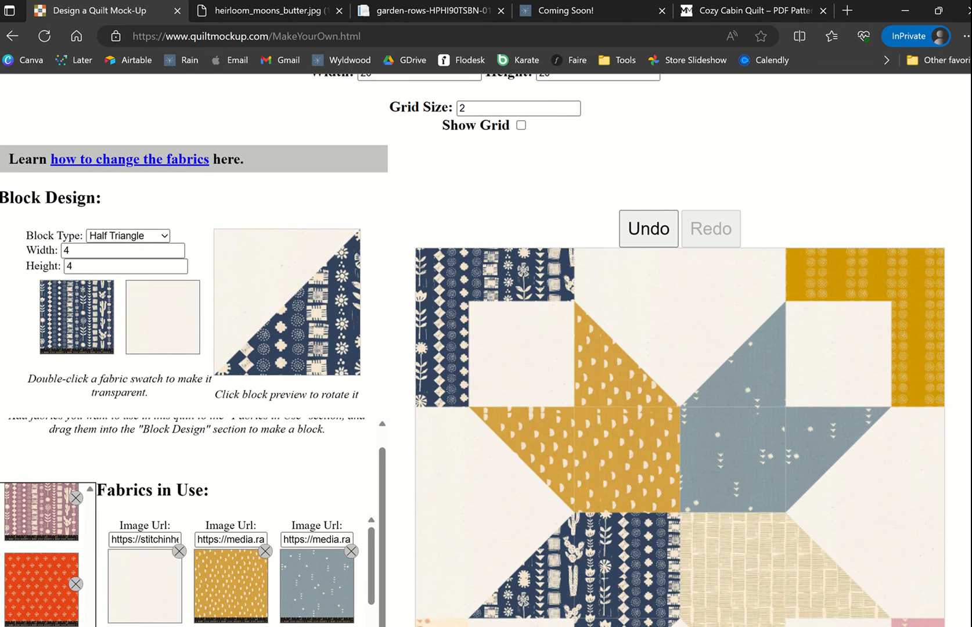
- Save the quilt design as a PNG image named block 5 in the Heirloom Cozy Cabin folder
scroll(473, 351, "down", 3)
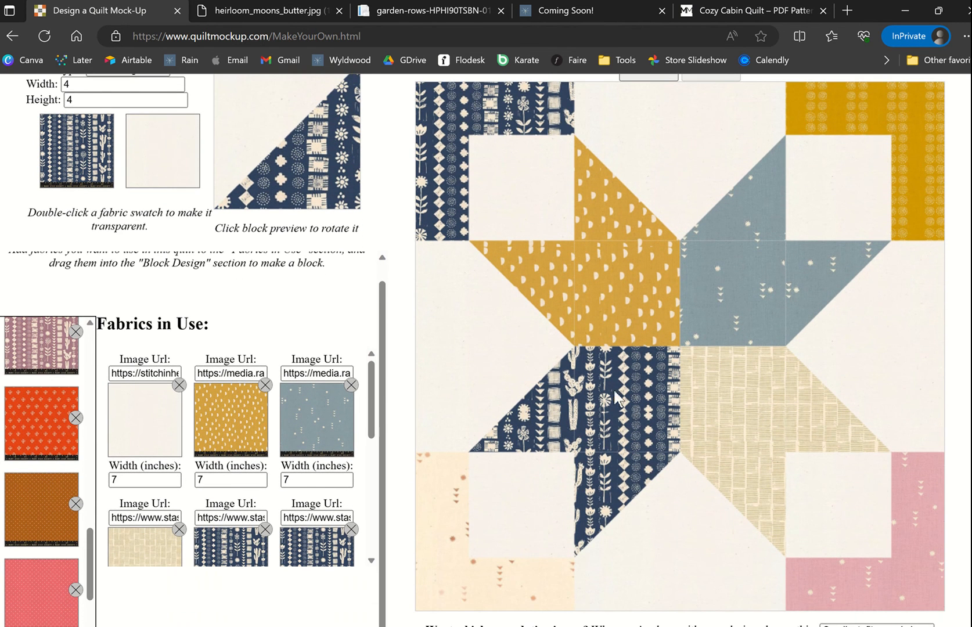
right_click(635, 313)
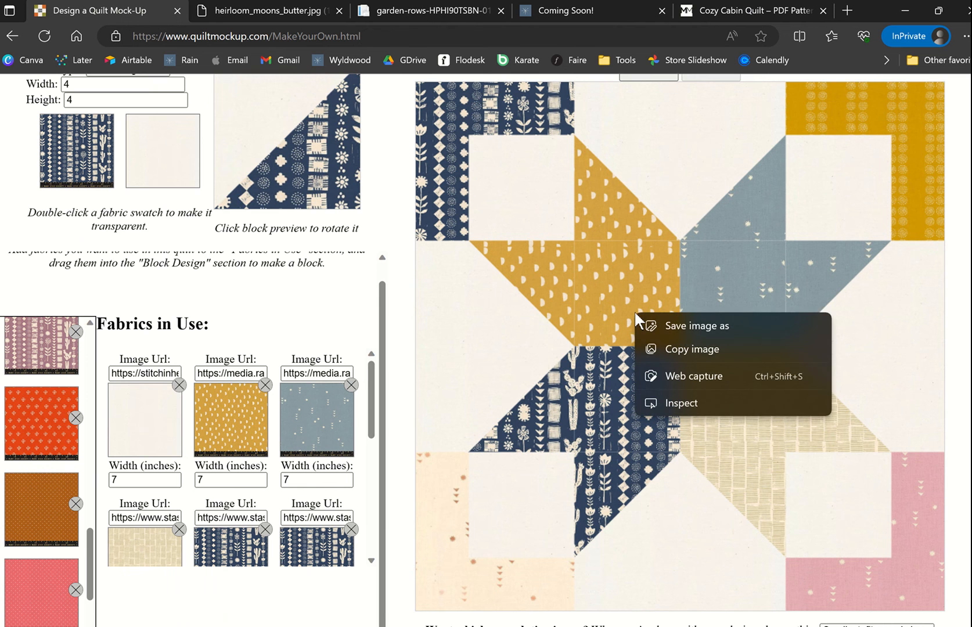
left_click(671, 320)
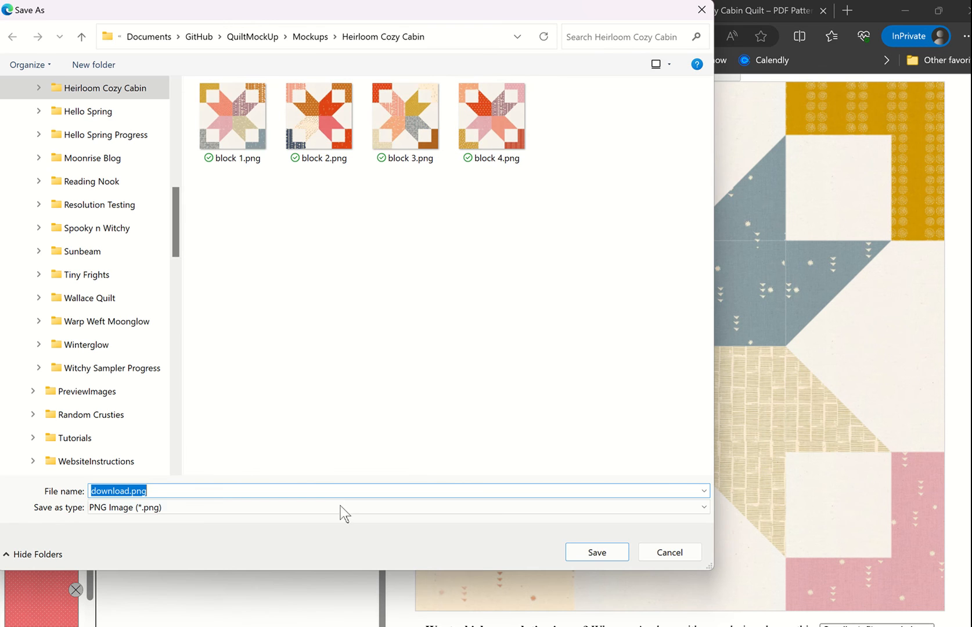
type("bo")
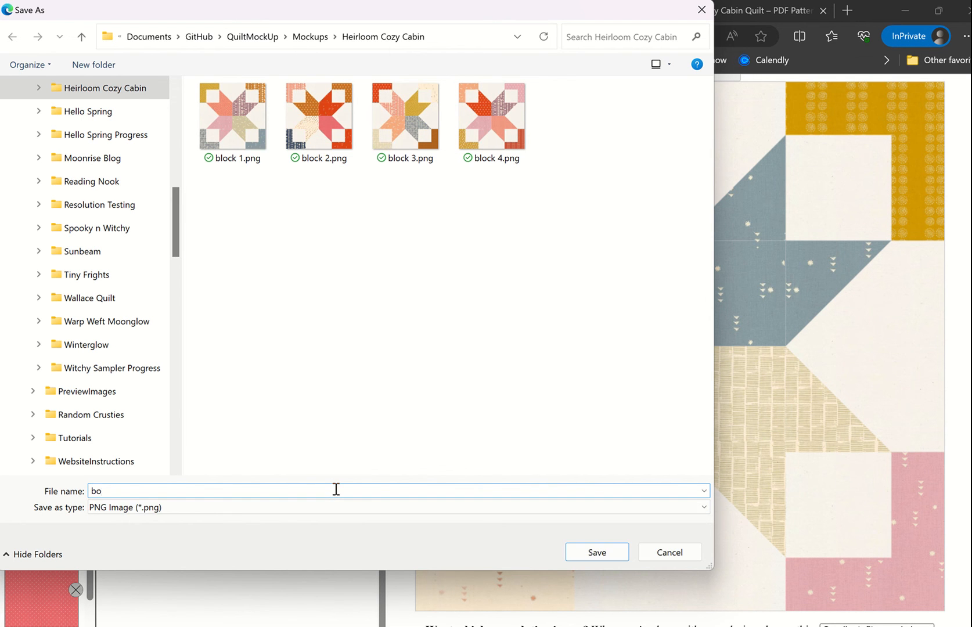
key("BackSpace")
type("lock 5")
left_click(604, 553)
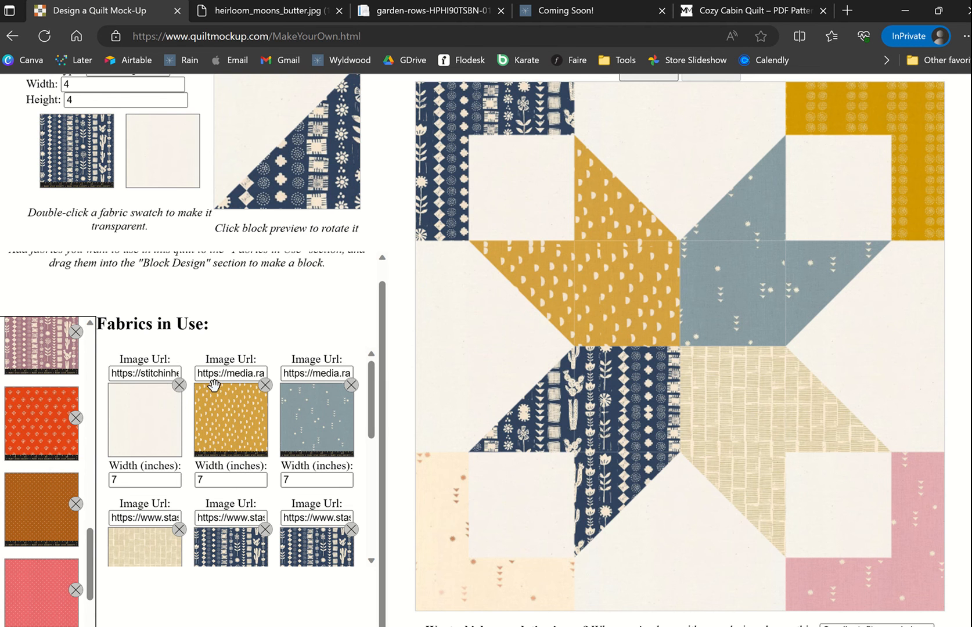
- Replace the golden-yellow fabric of the upper-left star section with the mustard fabric patterned in dotted columns
scroll(62, 410, "down", 10)
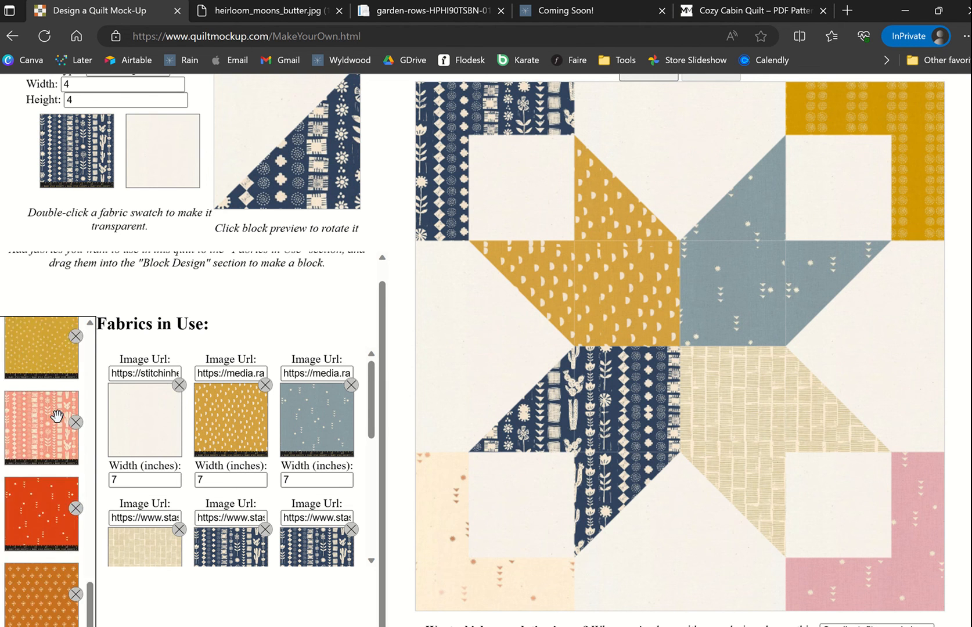
scroll(57, 416, "down", 5)
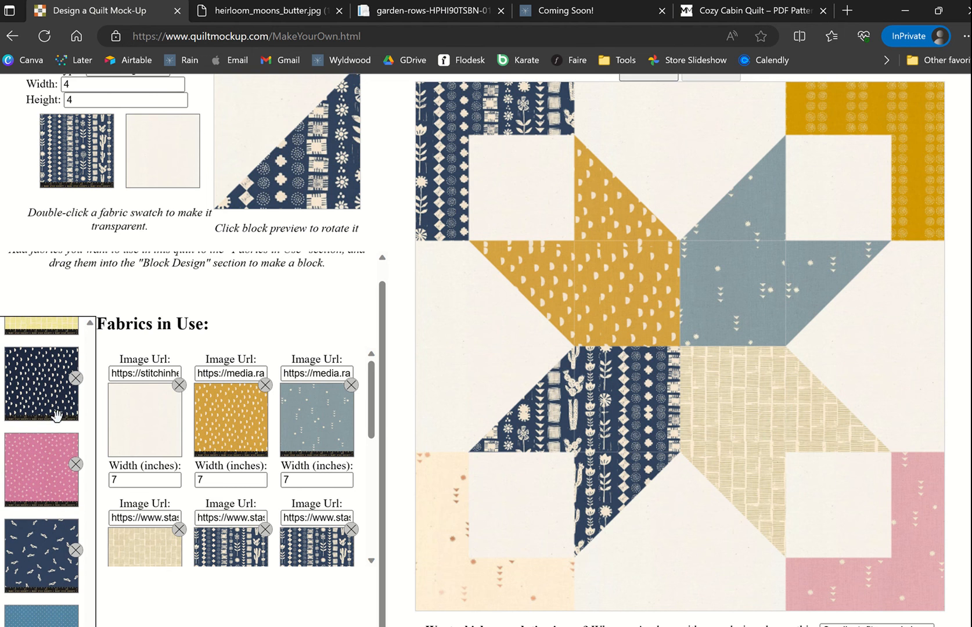
scroll(121, 469, "down", 1)
scroll(121, 469, "down", 1)
scroll(419, 528, "down", 4)
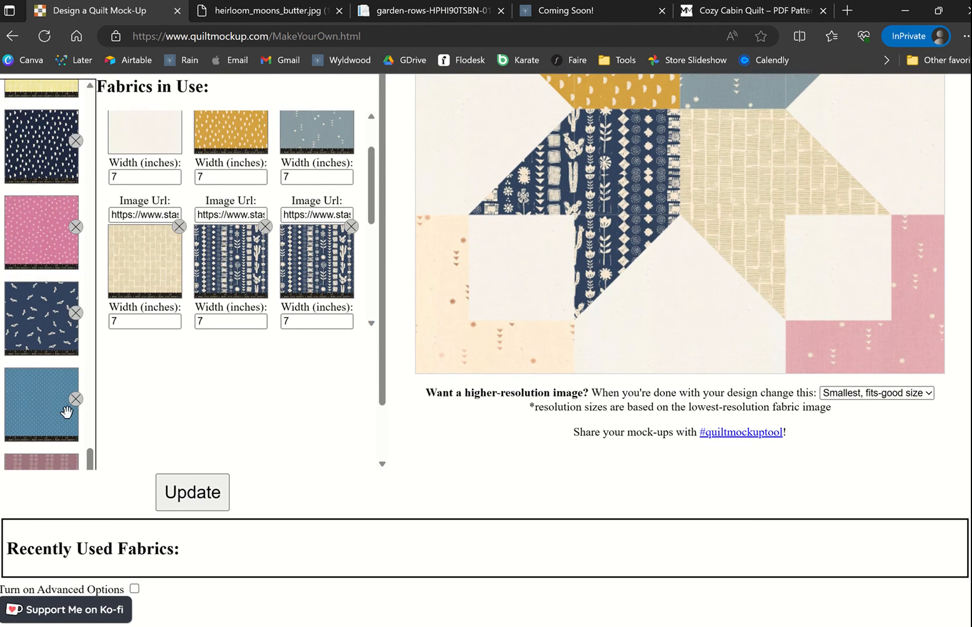
scroll(64, 410, "up", 1)
scroll(55, 243, "down", 10)
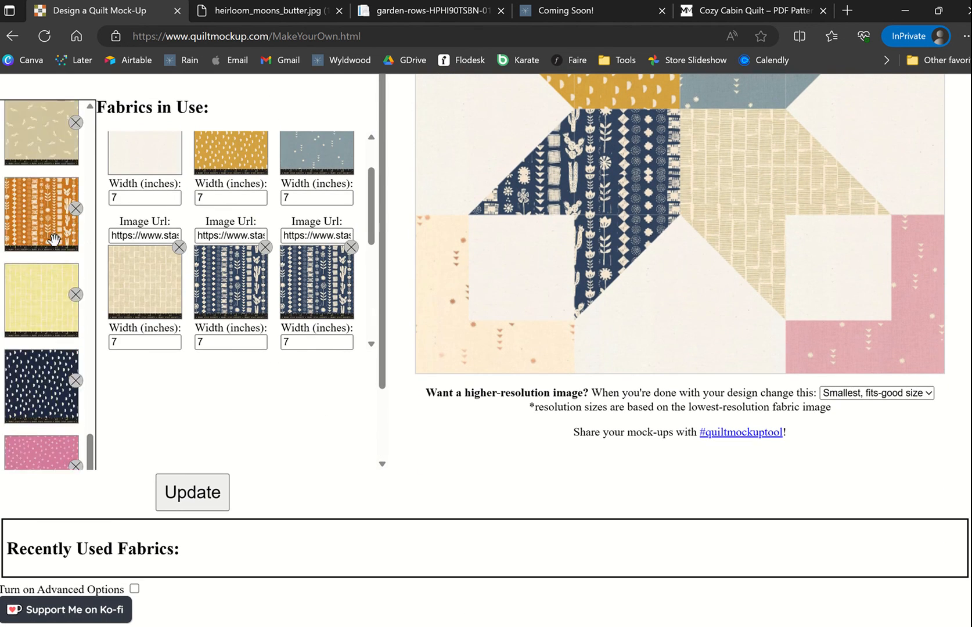
scroll(54, 239, "up", 8)
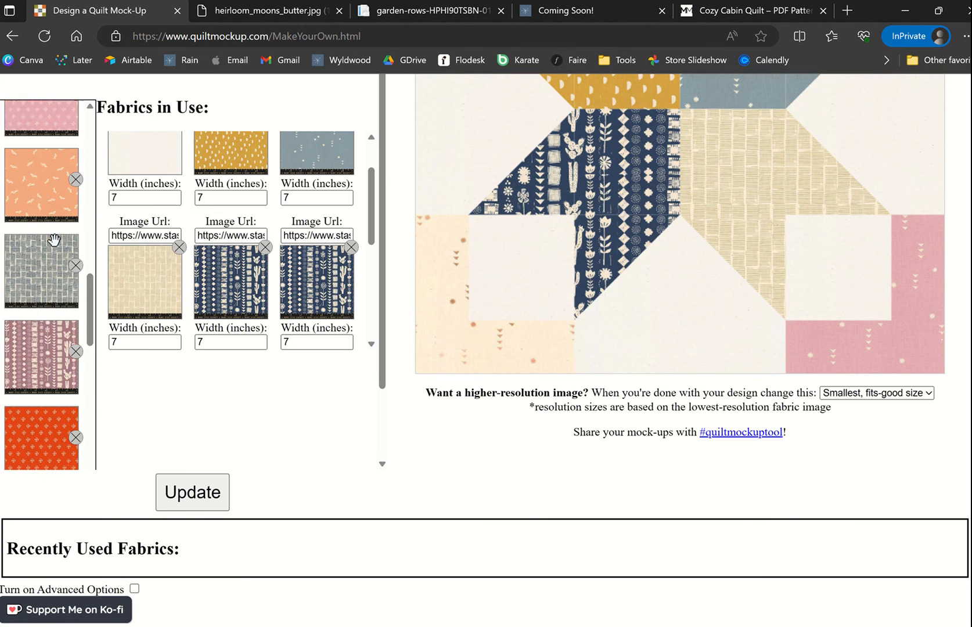
scroll(695, 340, "up", 4)
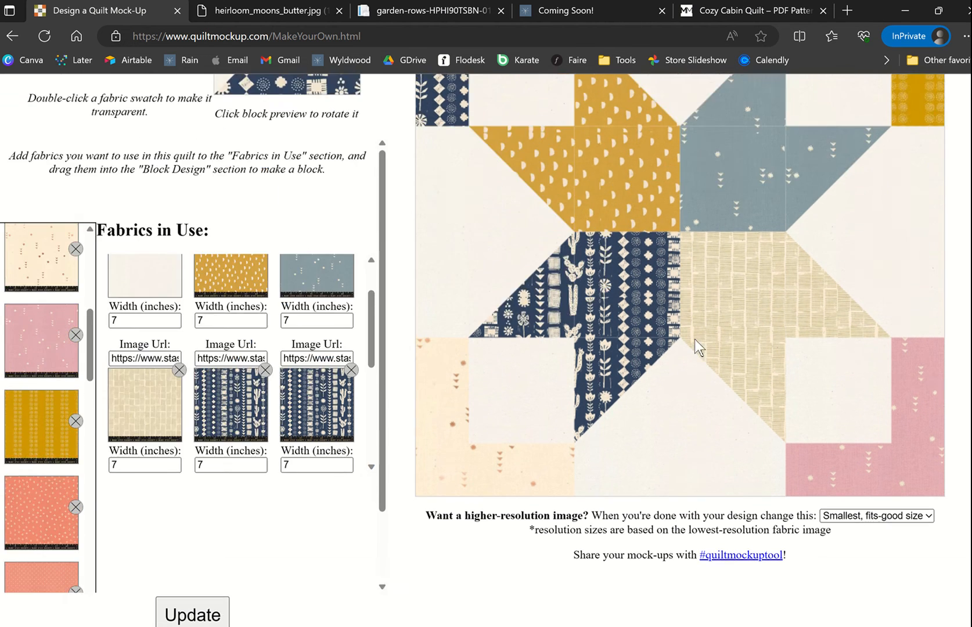
left_click_drag(33, 544, 237, 513)
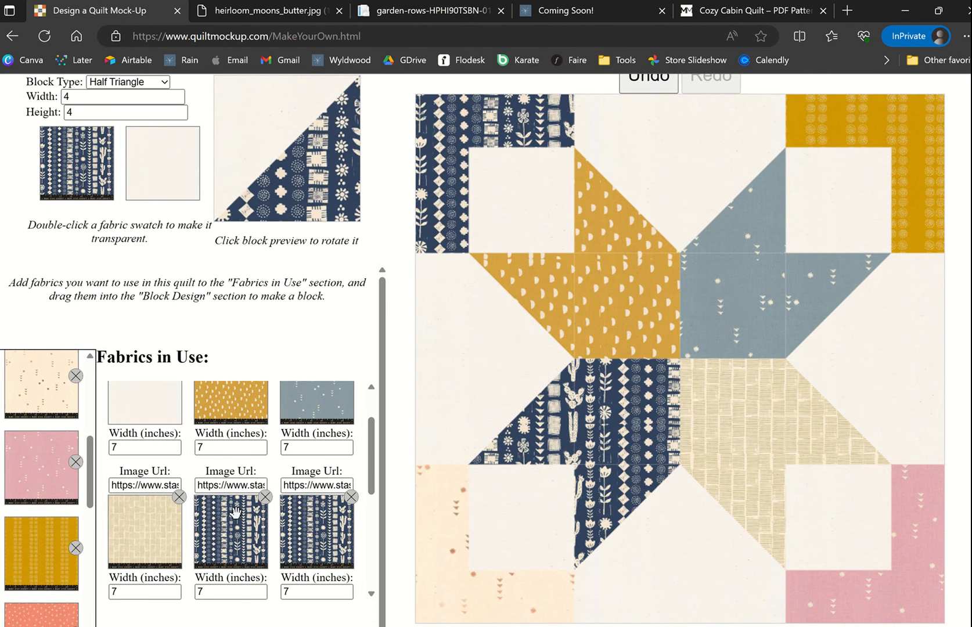
scroll(237, 513, "up", 2)
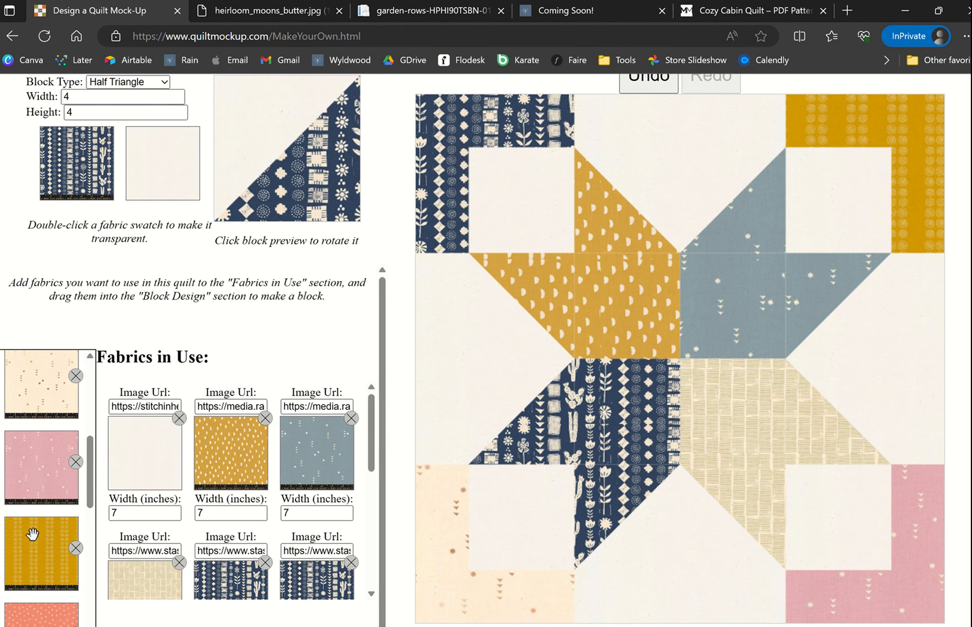
left_click_drag(25, 551, 227, 445)
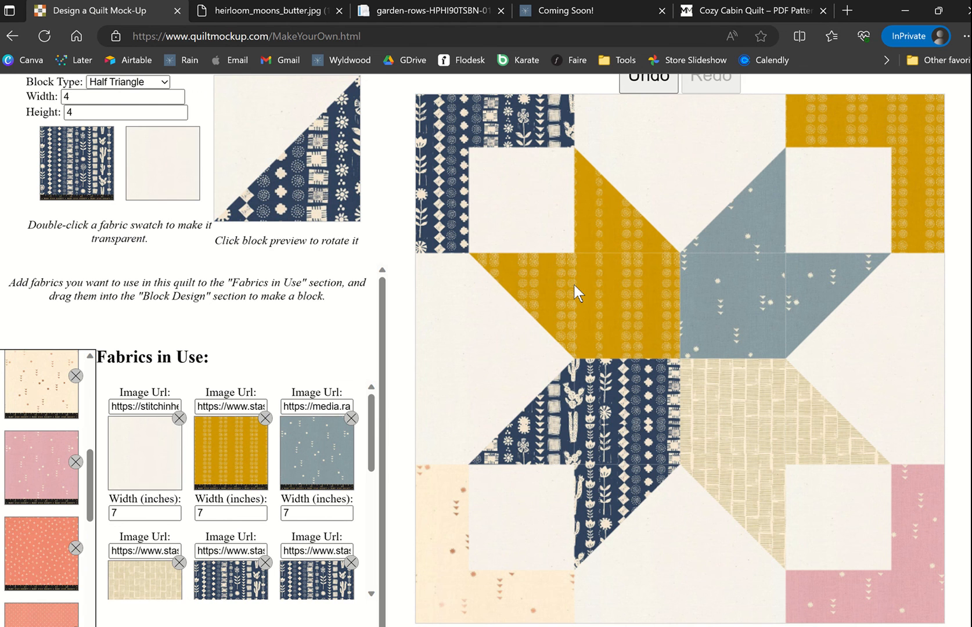
- Replace the blue-grey fabric of the upper-right star section with the magenta-pink fabric with small scattered motifs
scroll(43, 479, "down", 2)
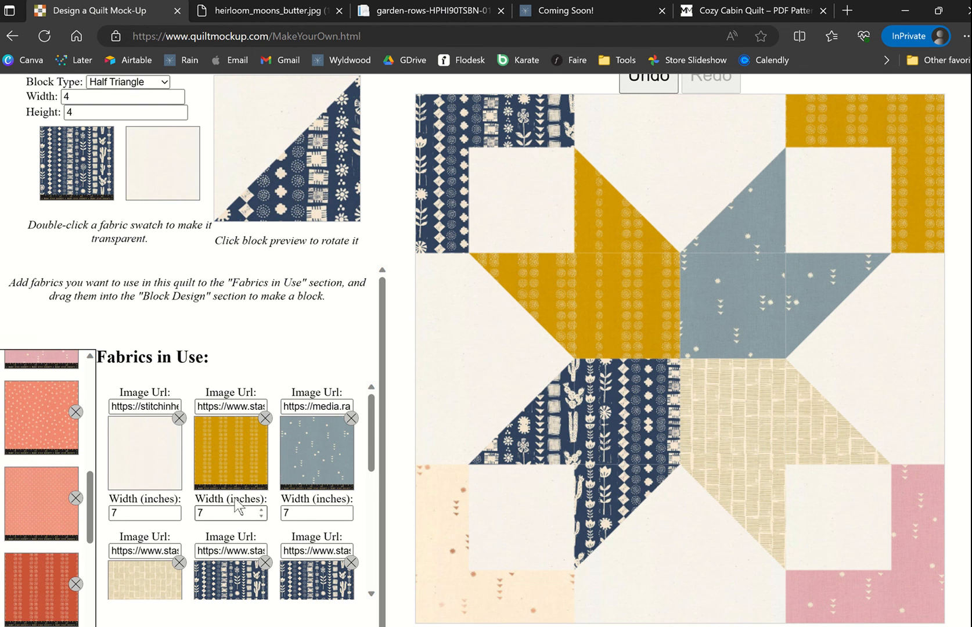
scroll(148, 515, "down", 1)
scroll(149, 515, "down", 1)
scroll(100, 511, "down", 3)
scroll(60, 416, "down", 4)
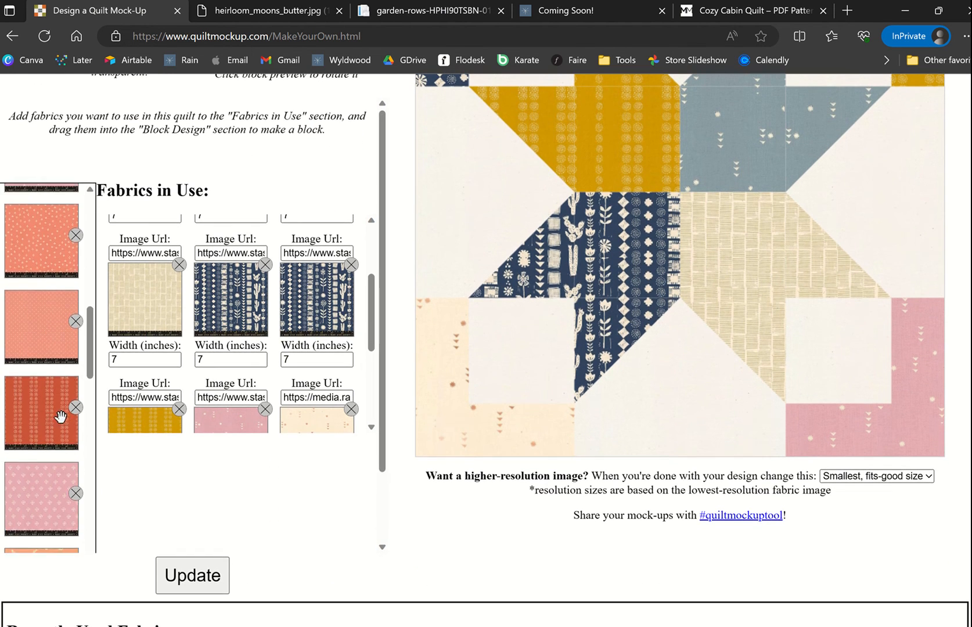
scroll(60, 416, "down", 10)
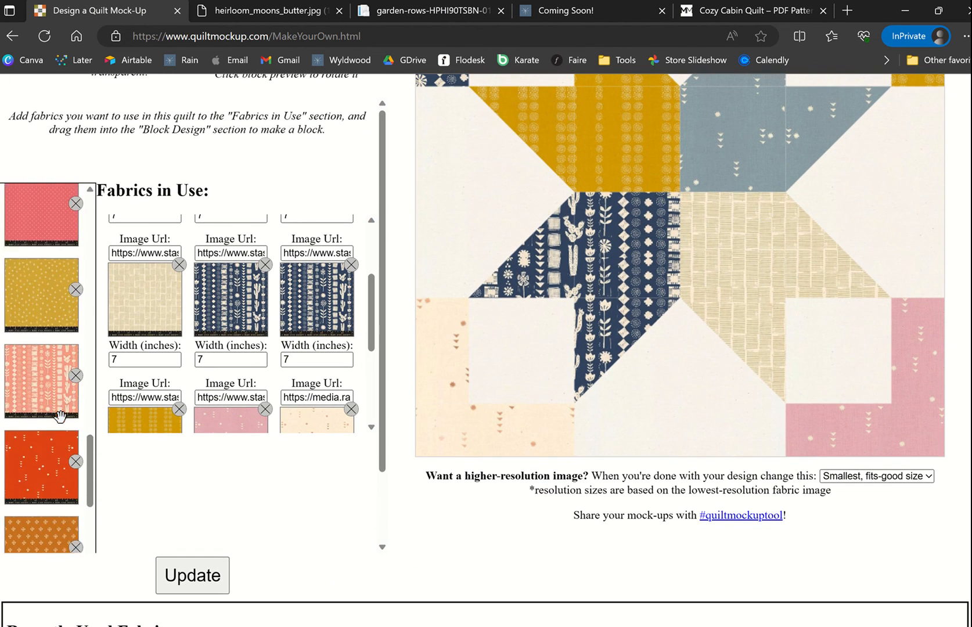
scroll(61, 427, "down", 10)
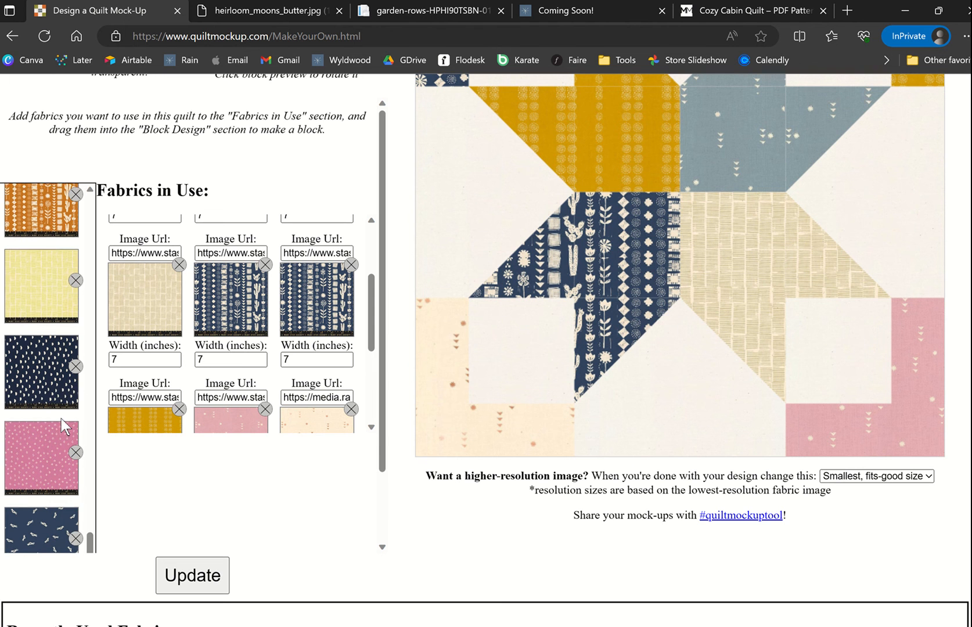
scroll(342, 351, "up", 3)
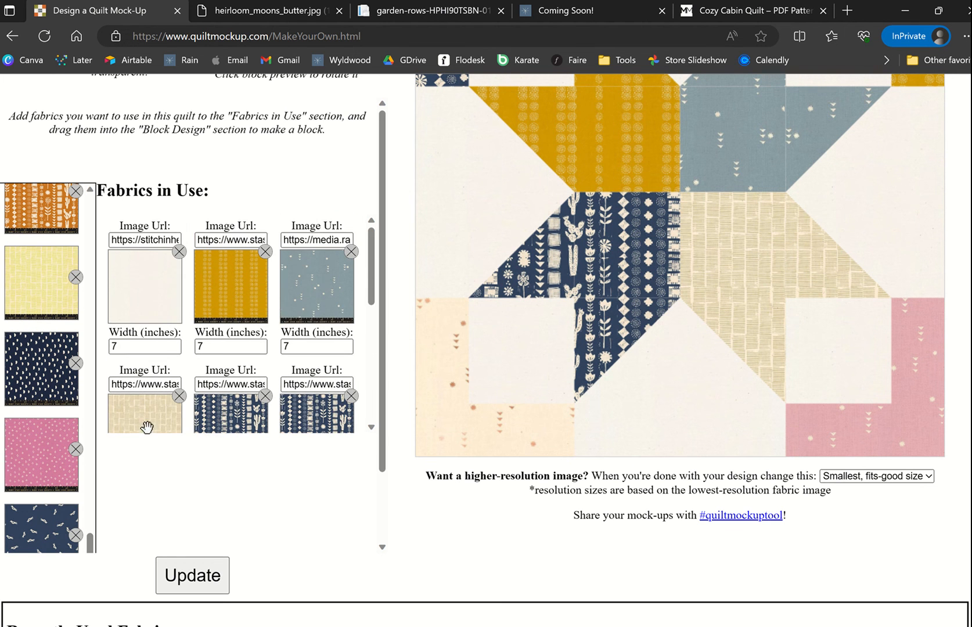
left_click_drag(41, 455, 308, 293)
scroll(840, 340, "up", 3)
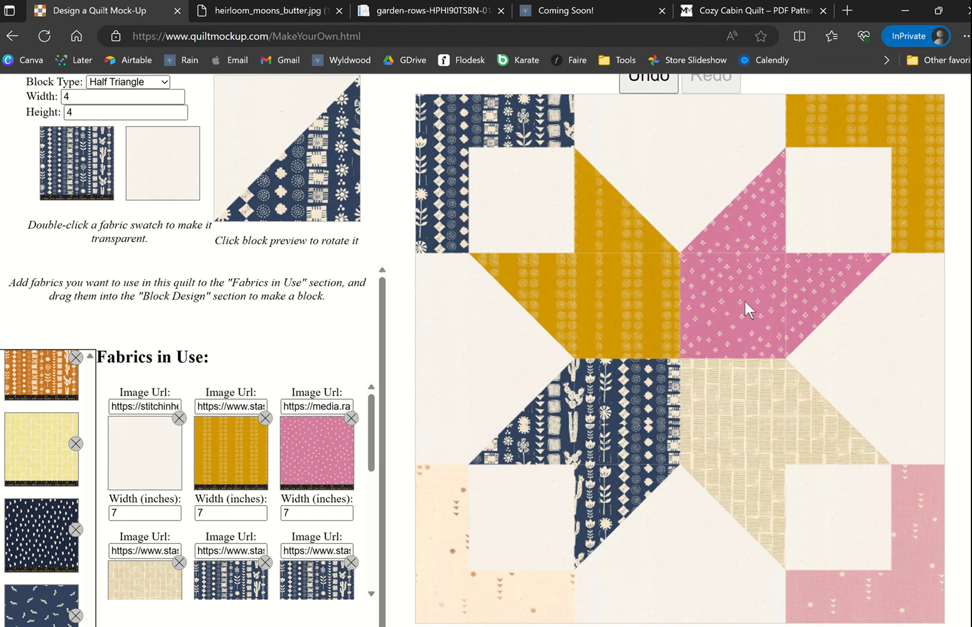
- Replace the tan lower-right star fabric with the coral floral stripe and the navy lower-left star fabric with the rust-red dotted columns
scroll(61, 442, "up", 3)
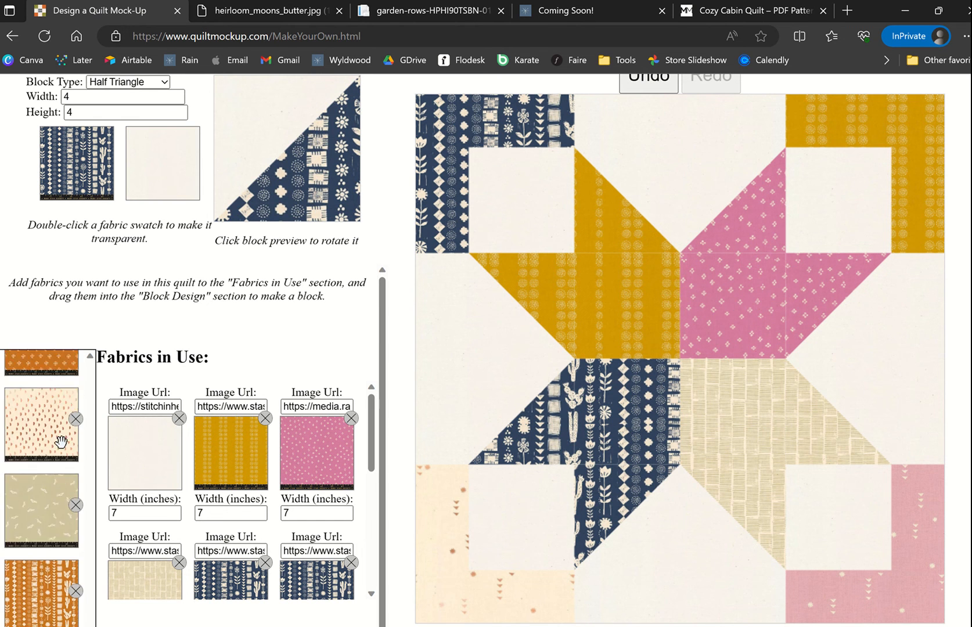
scroll(61, 441, "up", 2)
left_click_drag(47, 444, 129, 564)
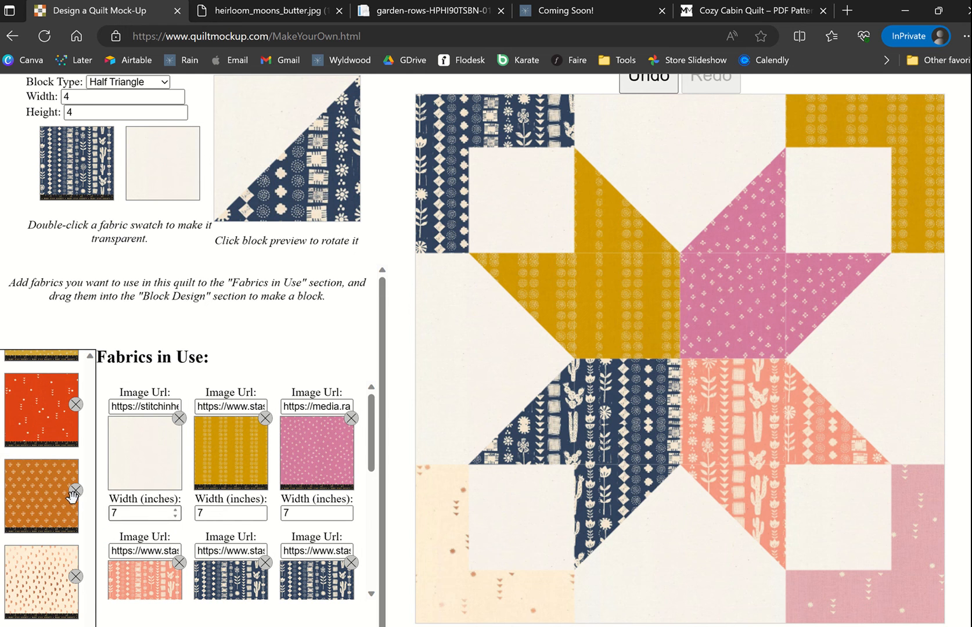
scroll(71, 496, "down", 5)
scroll(58, 505, "up", 5)
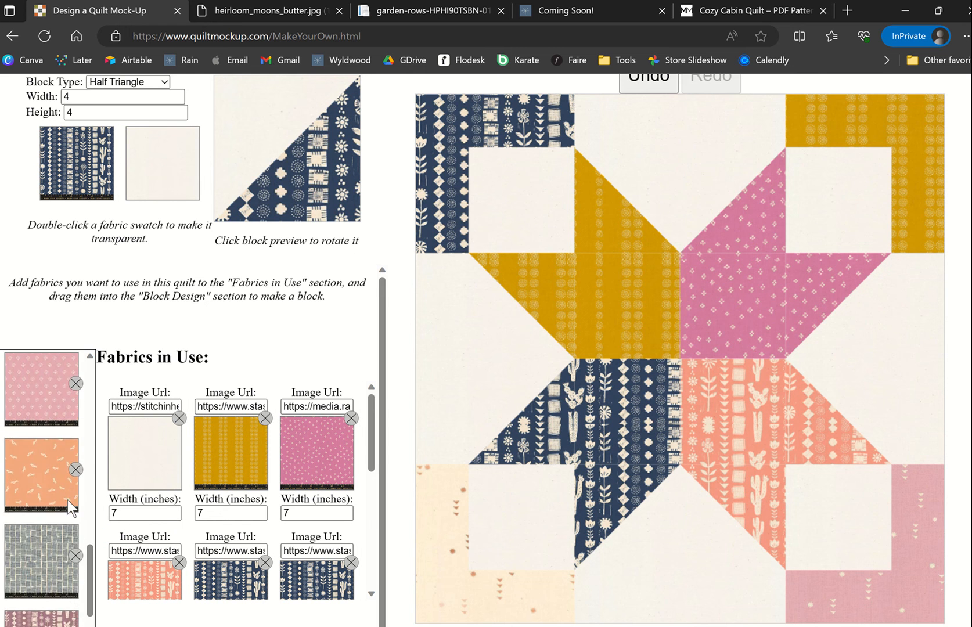
left_click_drag(42, 521, 228, 578)
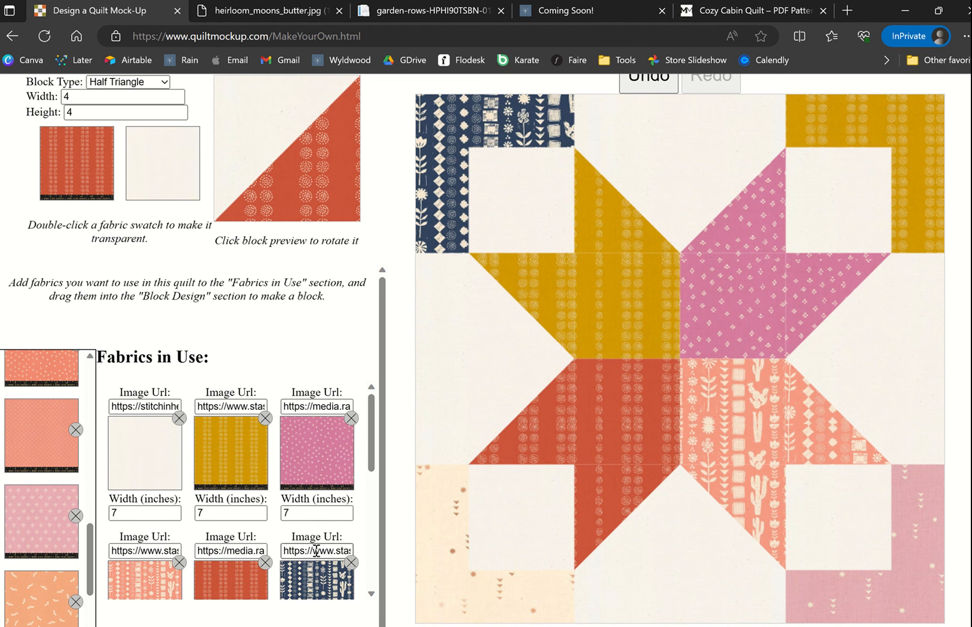
- Replace the navy upper-left corner fabric with the khaki scattered print and the mustard upper-right corner fabric with the orange-brown floral stripe
scroll(294, 563, "down", 2)
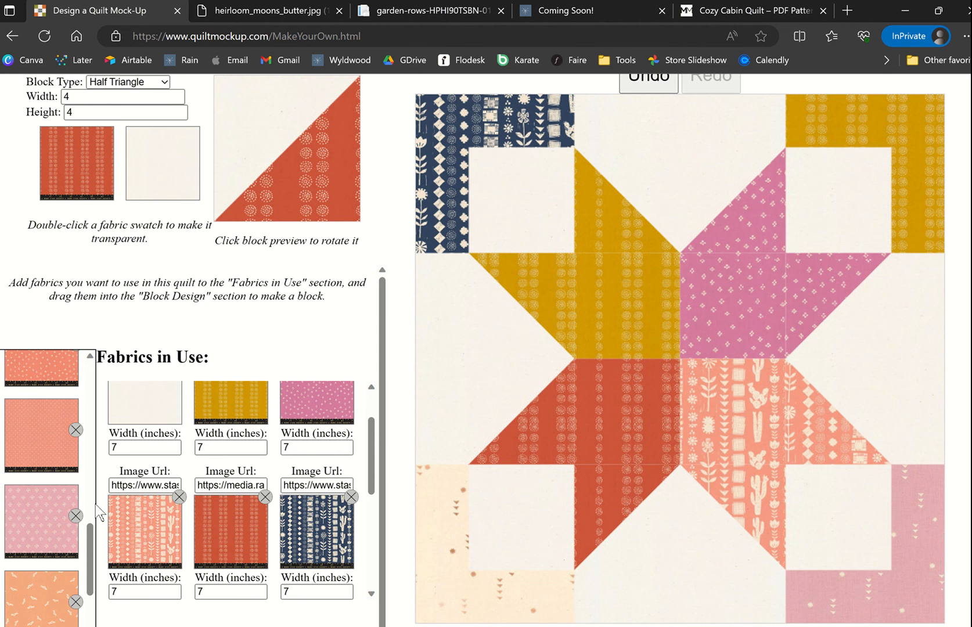
scroll(70, 493, "down", 10)
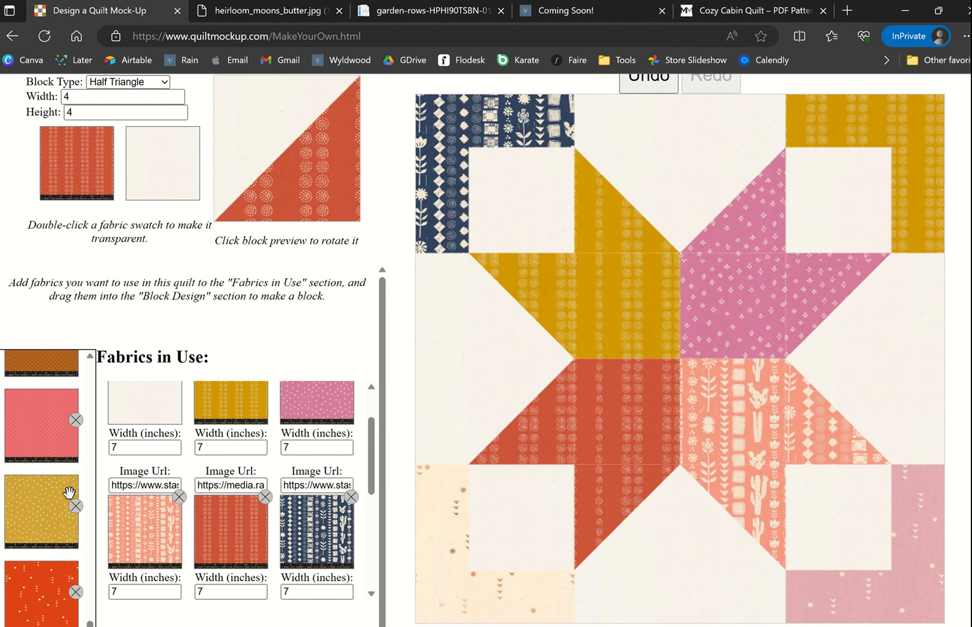
scroll(69, 492, "down", 5)
left_click_drag(30, 391, 296, 530)
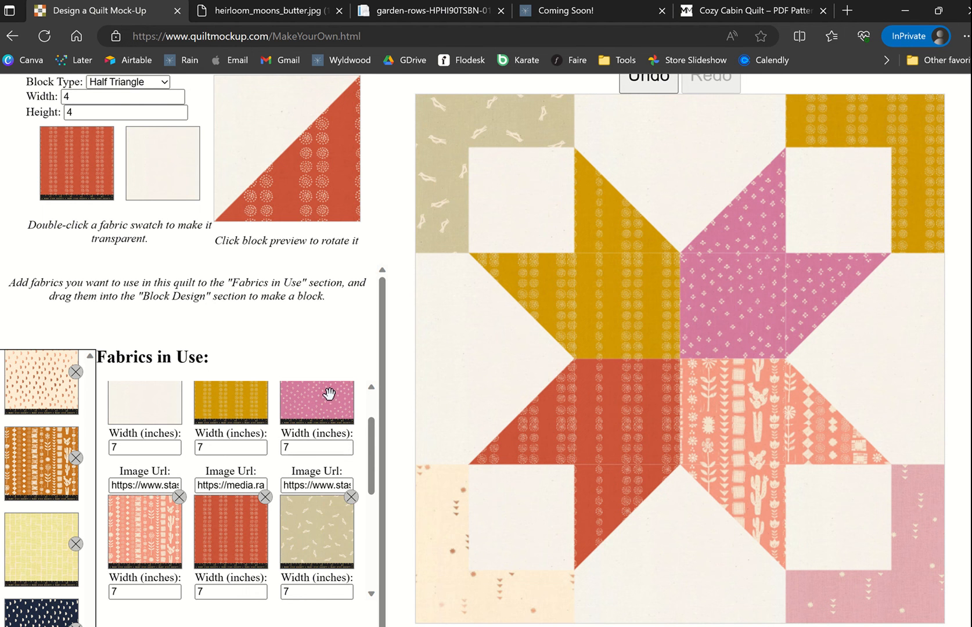
scroll(308, 523, "down", 3)
left_click_drag(44, 469, 162, 552)
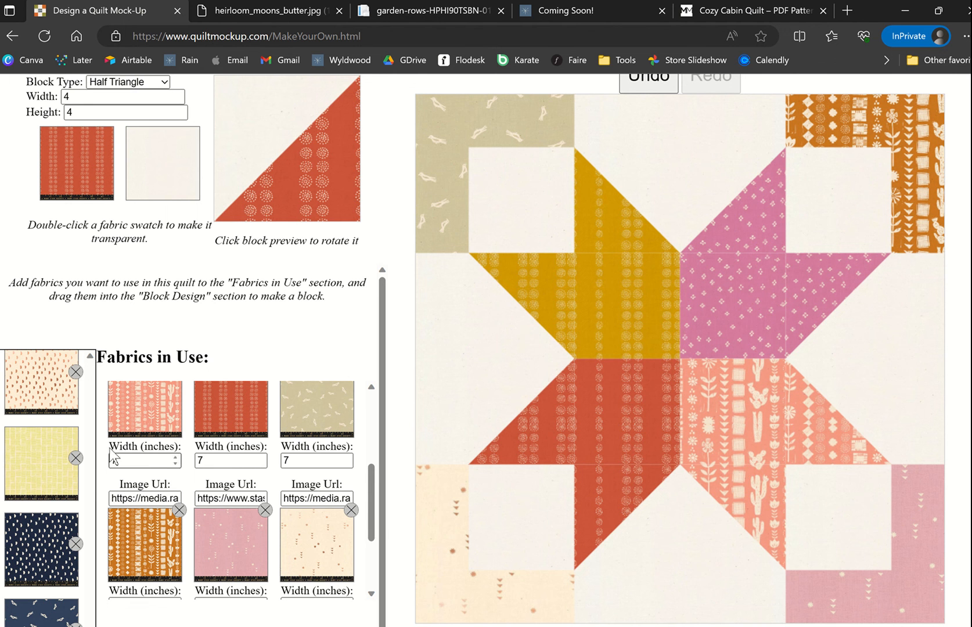
- Replace the light pink fabric of the lower-right corner strips with the magenta-pink fabric used in the upper-right star section
scroll(51, 457, "up", 10)
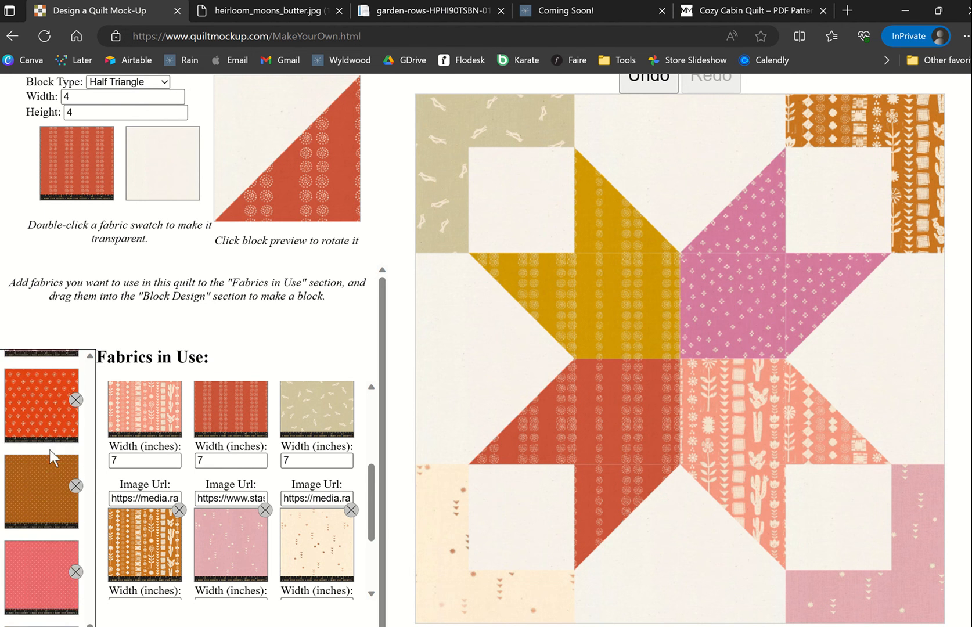
scroll(51, 451, "down", 10)
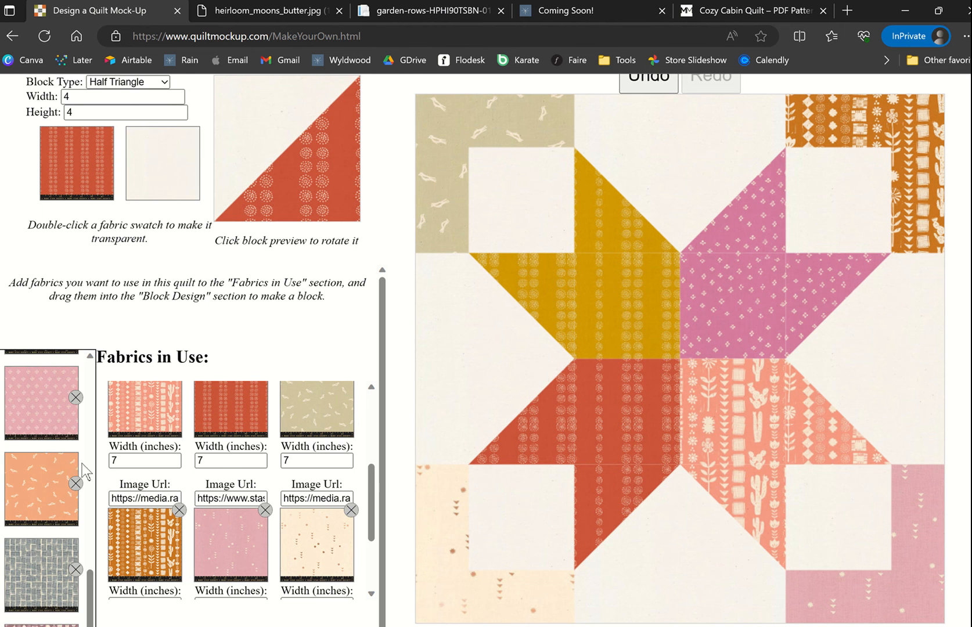
scroll(55, 456, "up", 5)
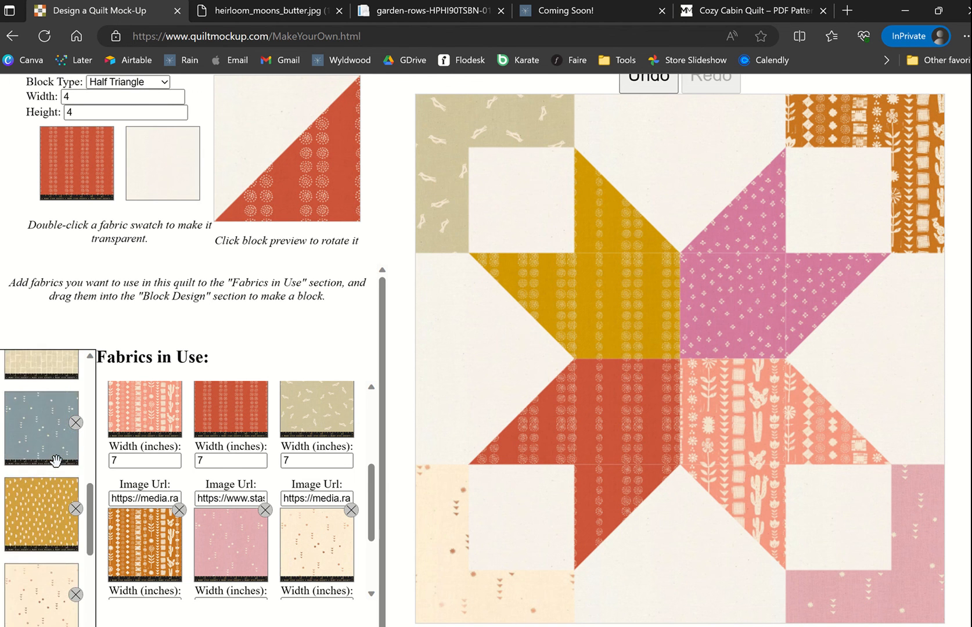
scroll(57, 460, "up", 3)
scroll(56, 461, "up", 3)
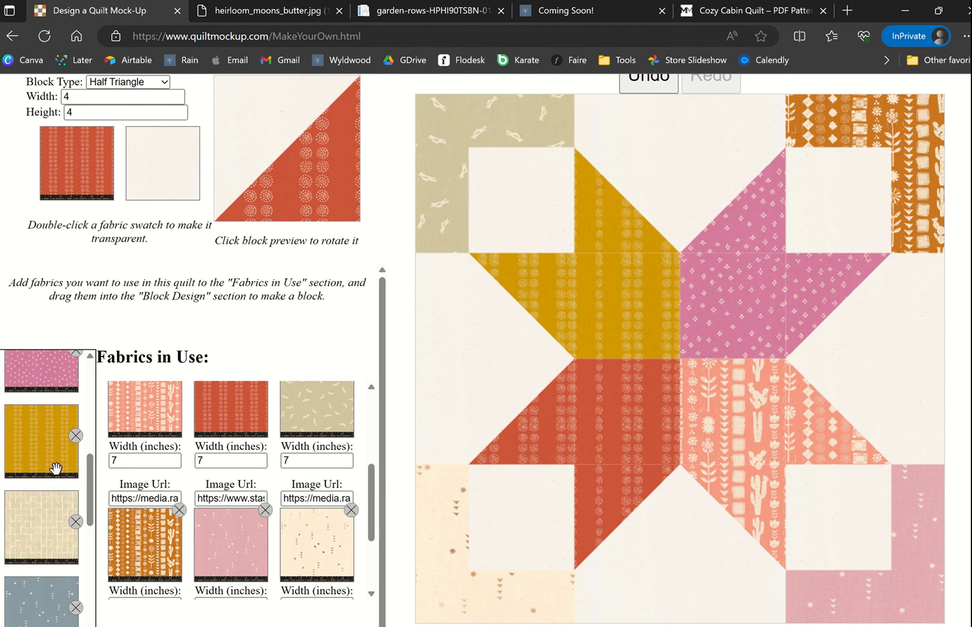
left_click_drag(44, 439, 237, 529)
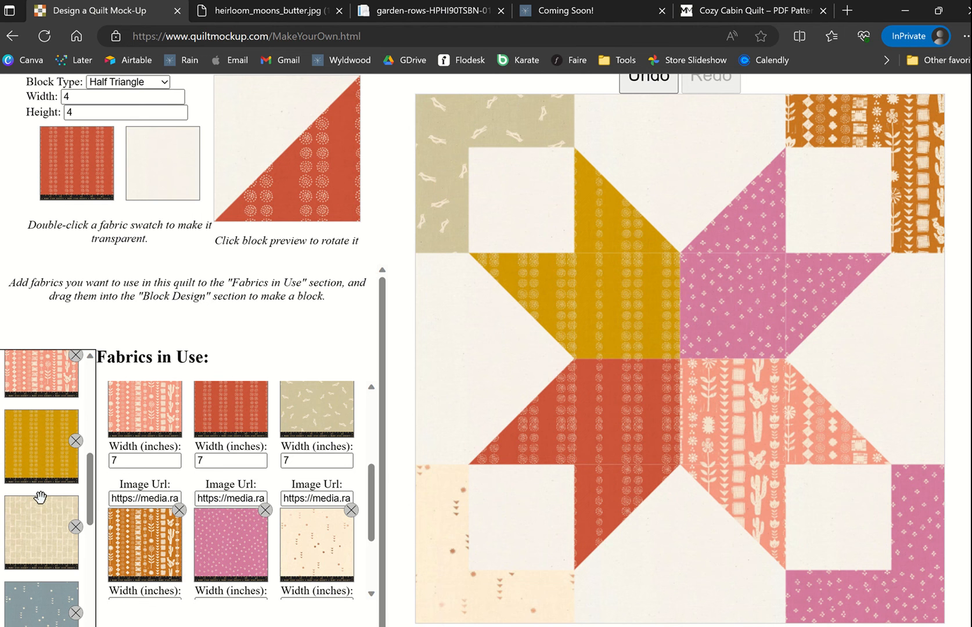
- Replace the cream print of the lower-left corner strips with the coral fabric with tiny dots
scroll(39, 494, "down", 2)
scroll(40, 495, "up", 8)
scroll(39, 497, "down", 10)
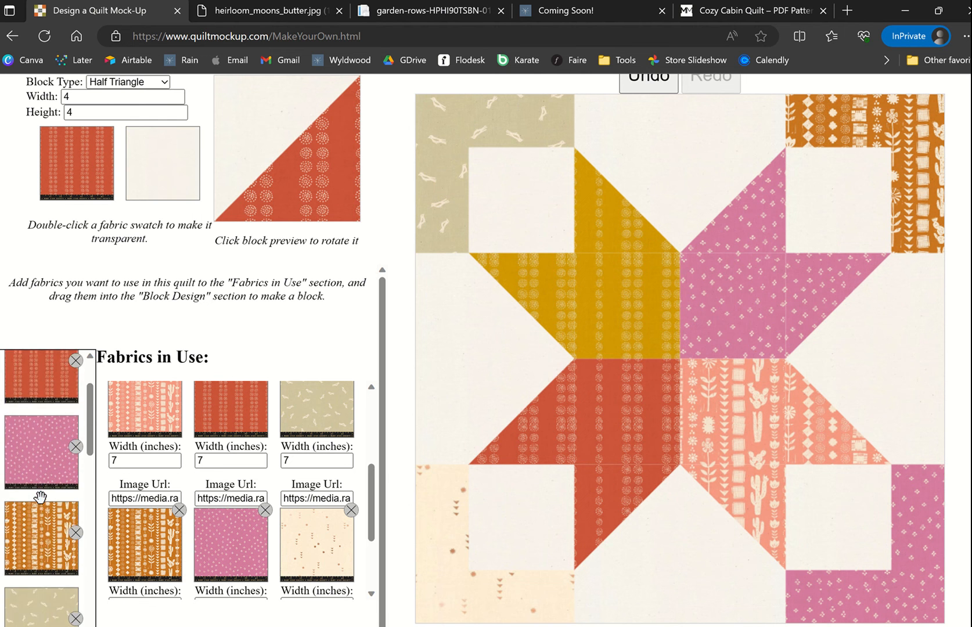
scroll(39, 498, "down", 3)
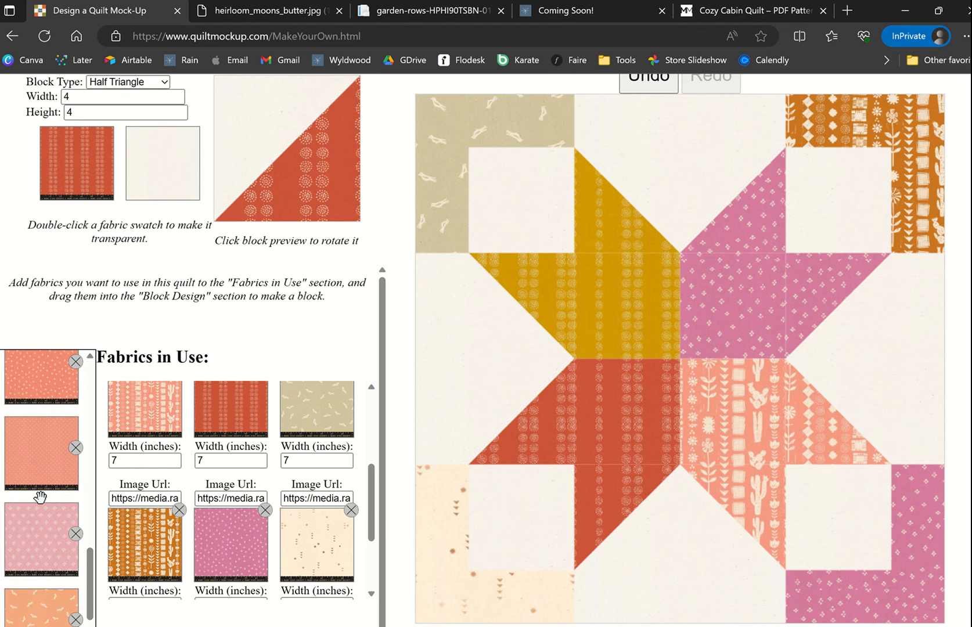
left_click_drag(38, 499, 307, 545)
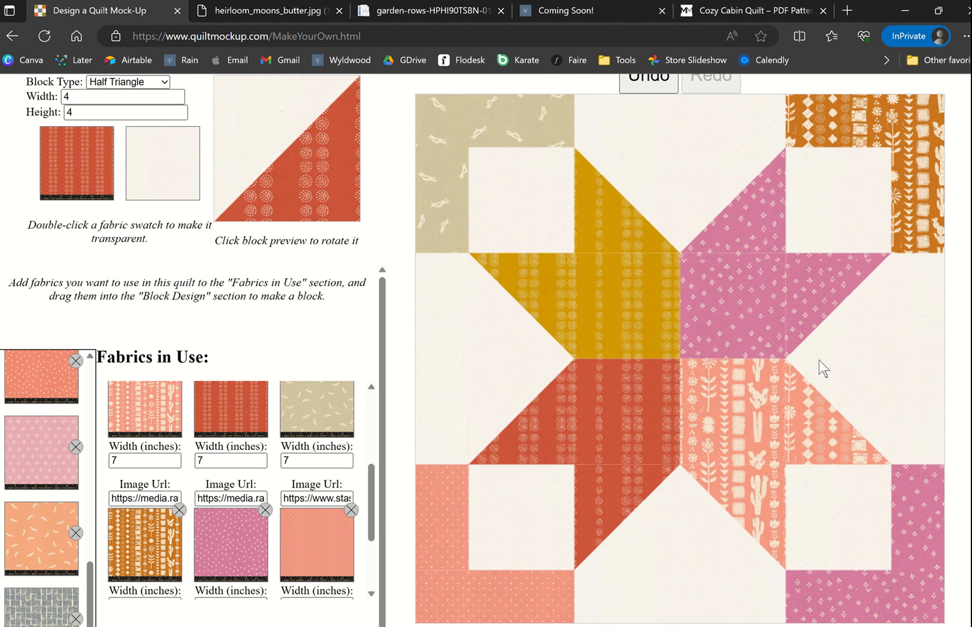
- Save the finished quilt block image as block 6 in the Heirloom Cozy Cabin folder
right_click(713, 335)
left_click(727, 344)
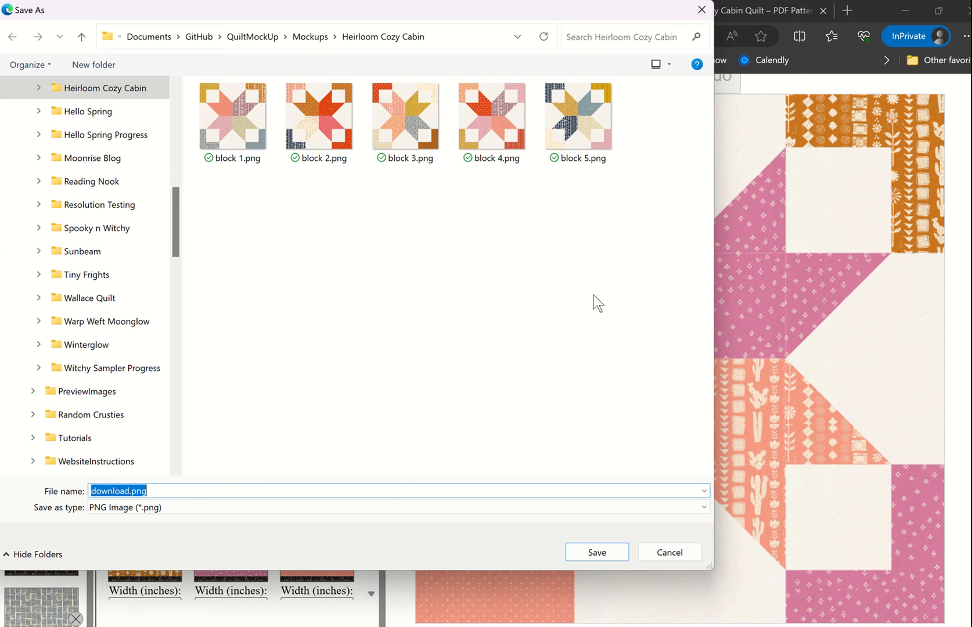
type("block 6")
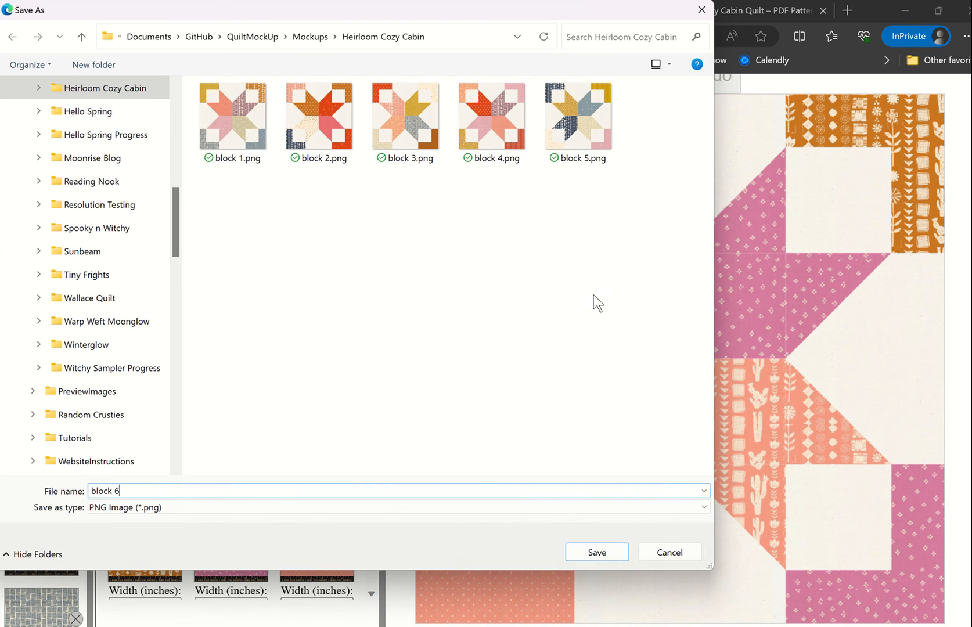
key("Return")
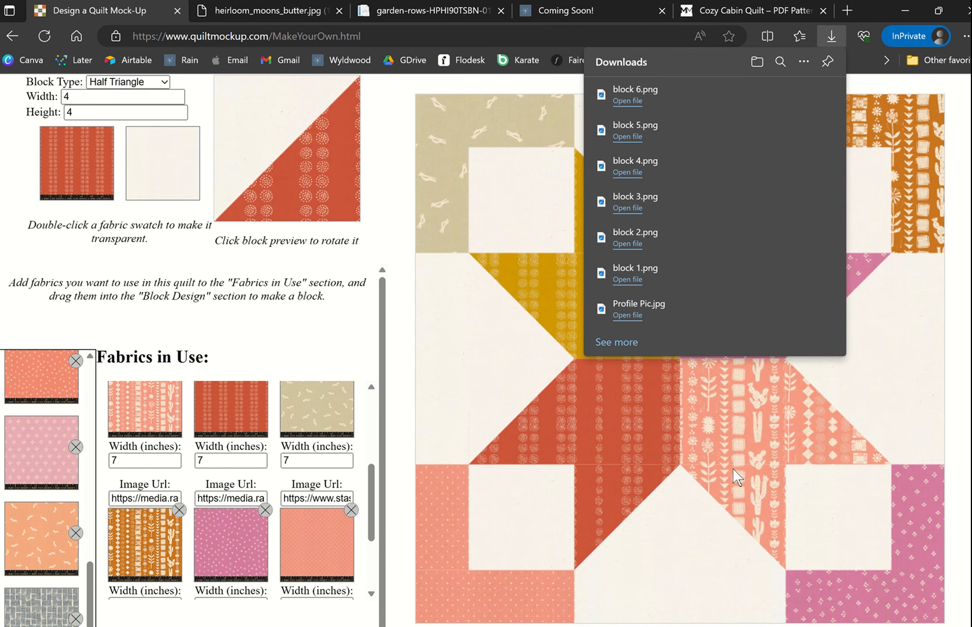
left_click(963, 431)
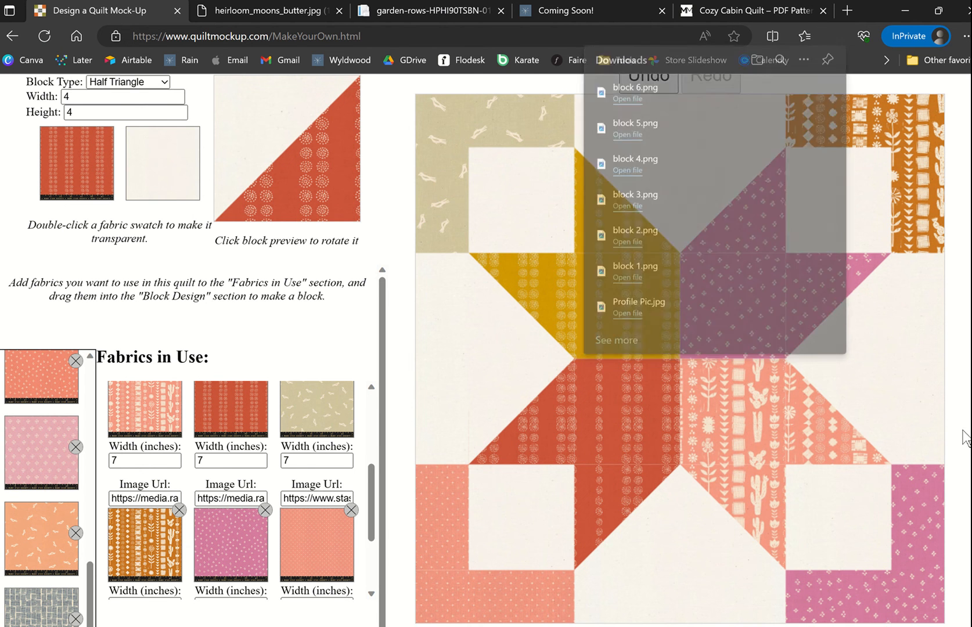
left_click(393, 23)
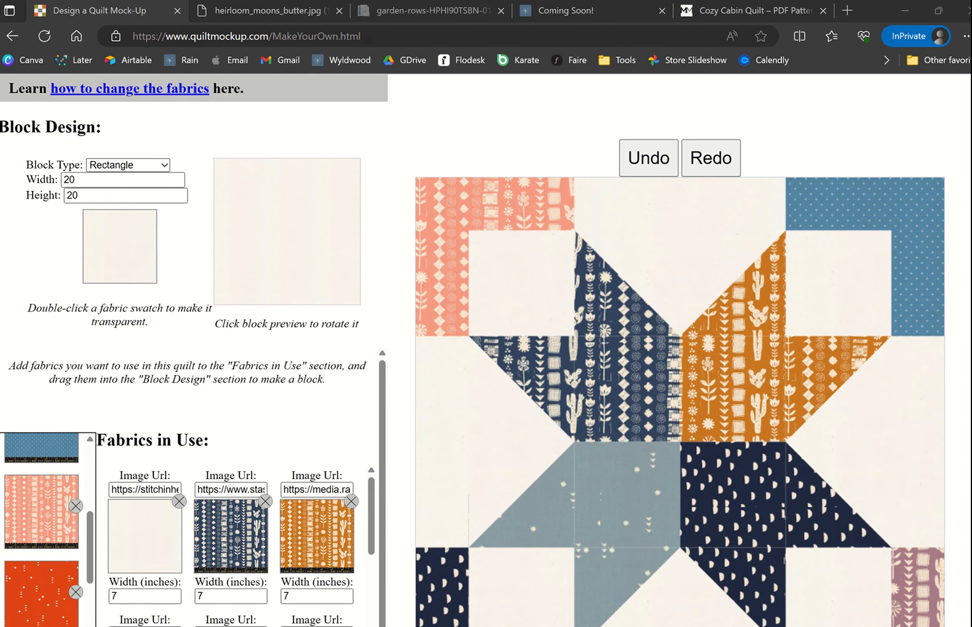
- Copy block 8.png from the image viewer and paste it into whole quilt.png in Krita
key("alt+Tab")
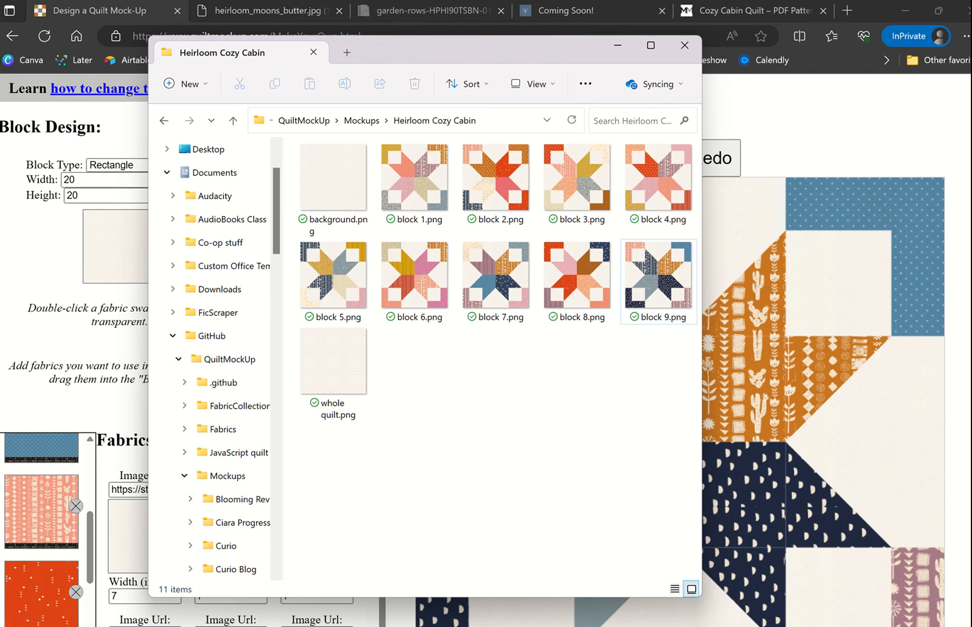
left_click(612, 622)
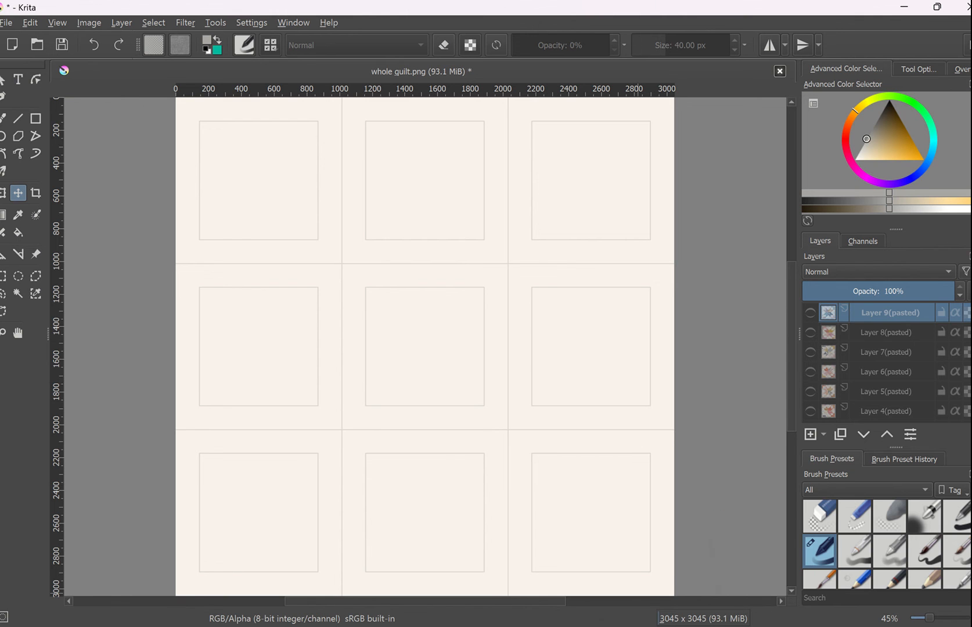
left_click(661, 626)
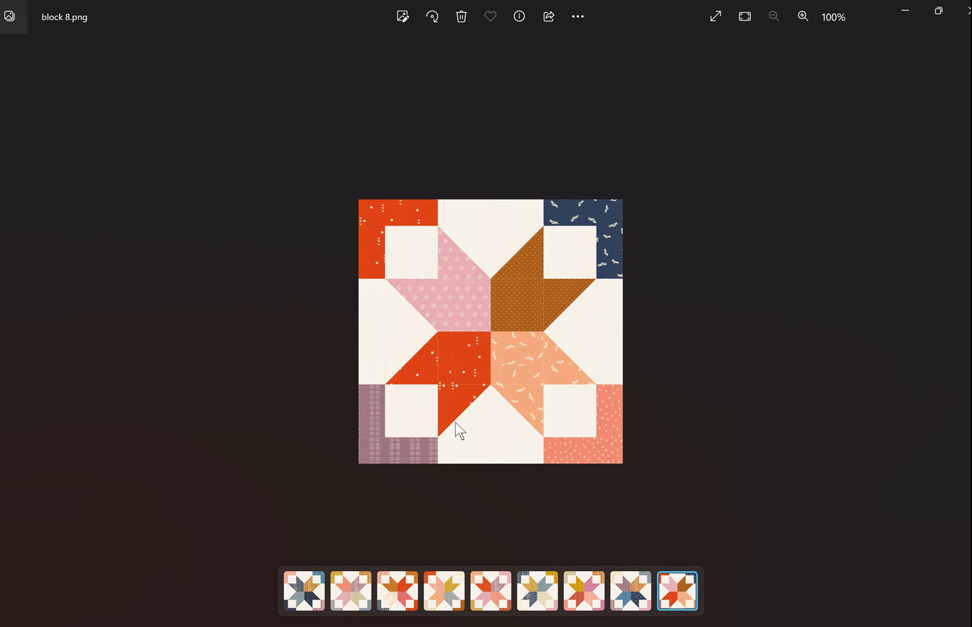
key("ctrl+c")
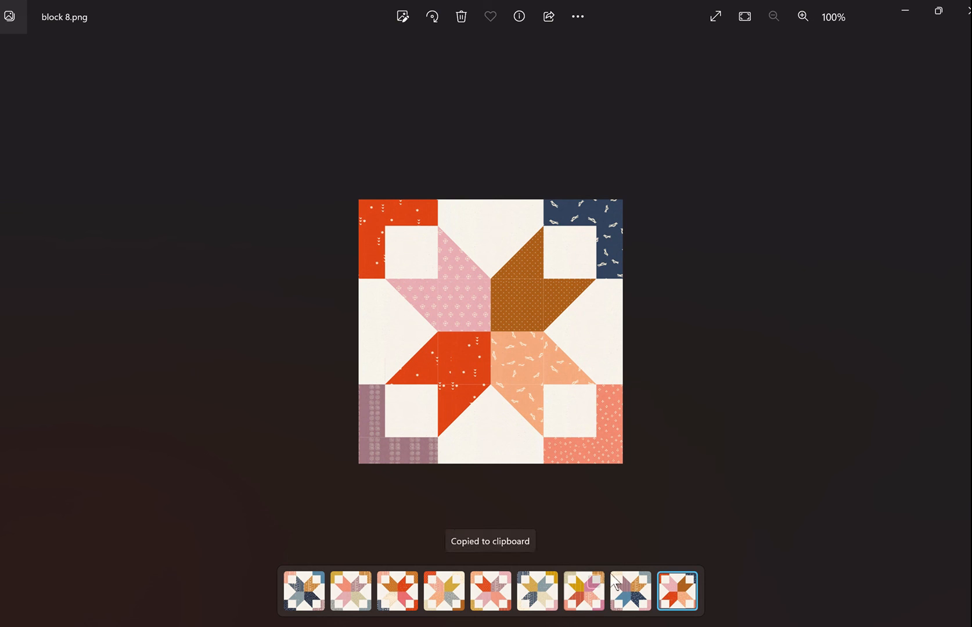
key("alt+Tab")
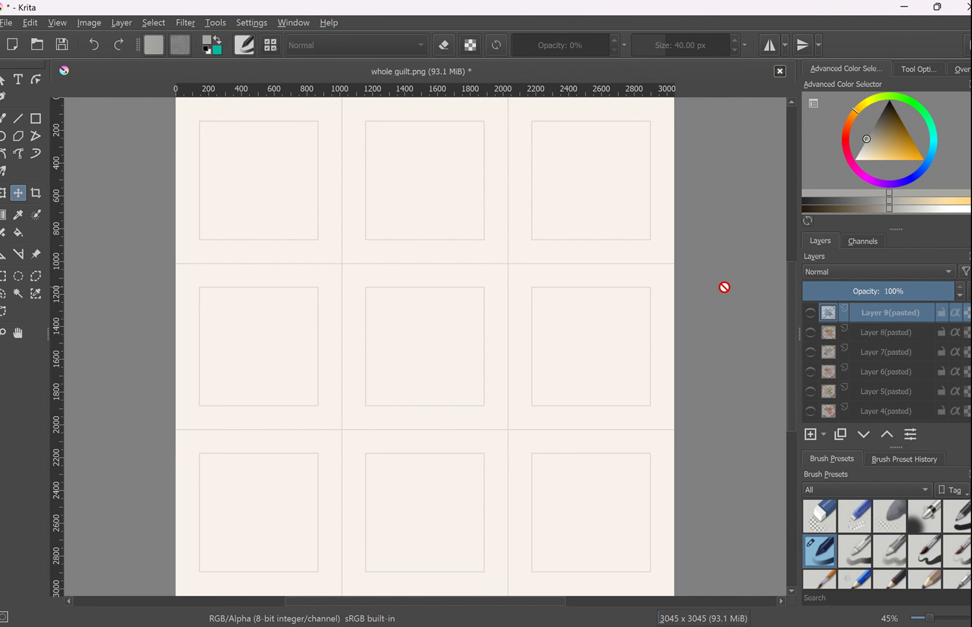
key("ctrl+v")
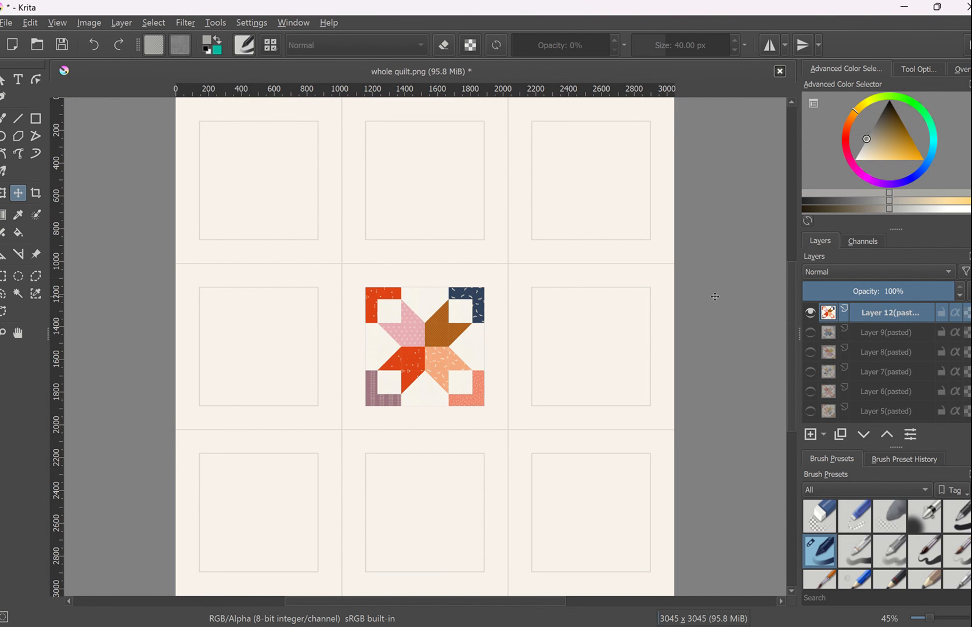
- Show Layers 9 and 8 and move the newly pasted block into the bottom-middle square of the quilt grid
left_click(810, 333)
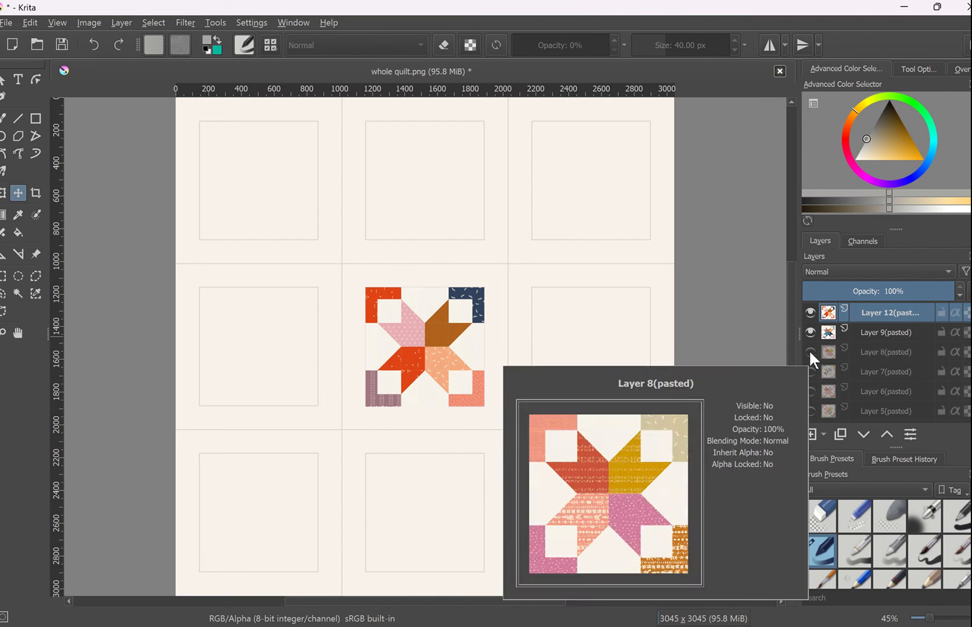
left_click(810, 352)
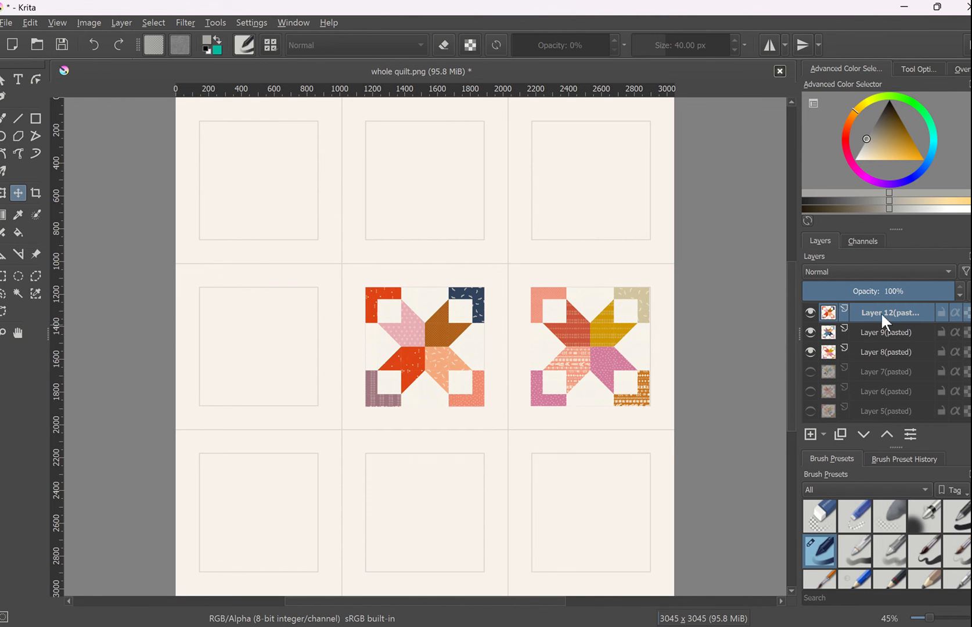
left_click_drag(370, 311, 430, 522)
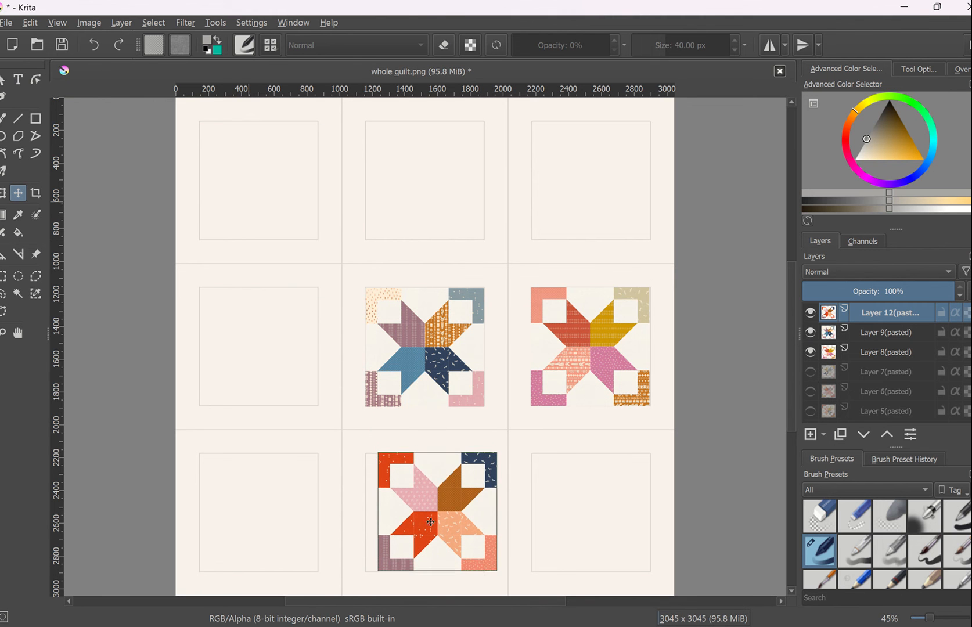
- Show the remaining hidden block layers, Layer 7 through Layer 2, to fill the quilt grid
left_click(810, 372)
left_click(810, 392)
scroll(834, 344, "down", 1)
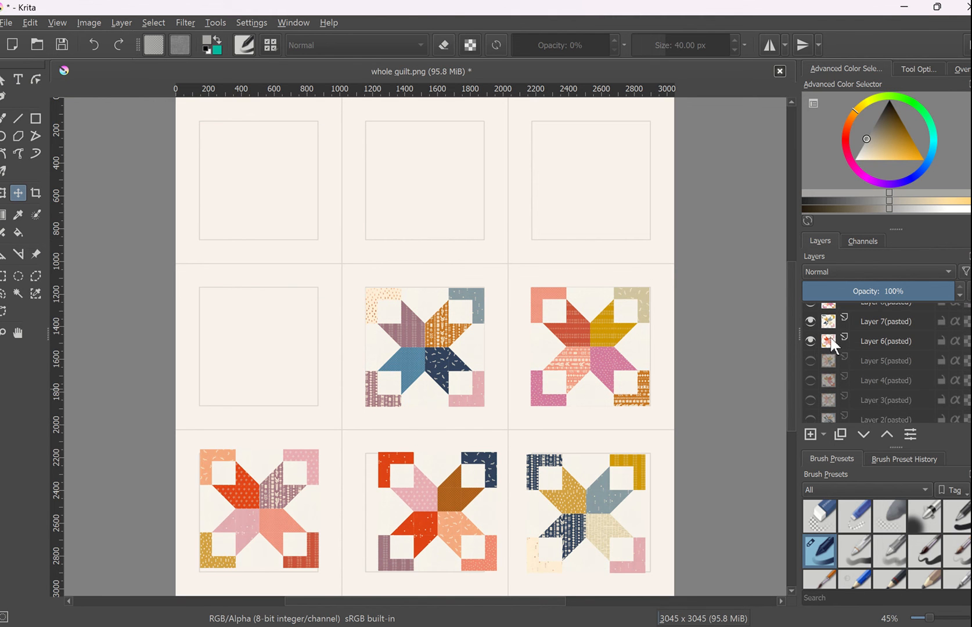
left_click(811, 361)
left_click(810, 380)
scroll(854, 372, "down", 1)
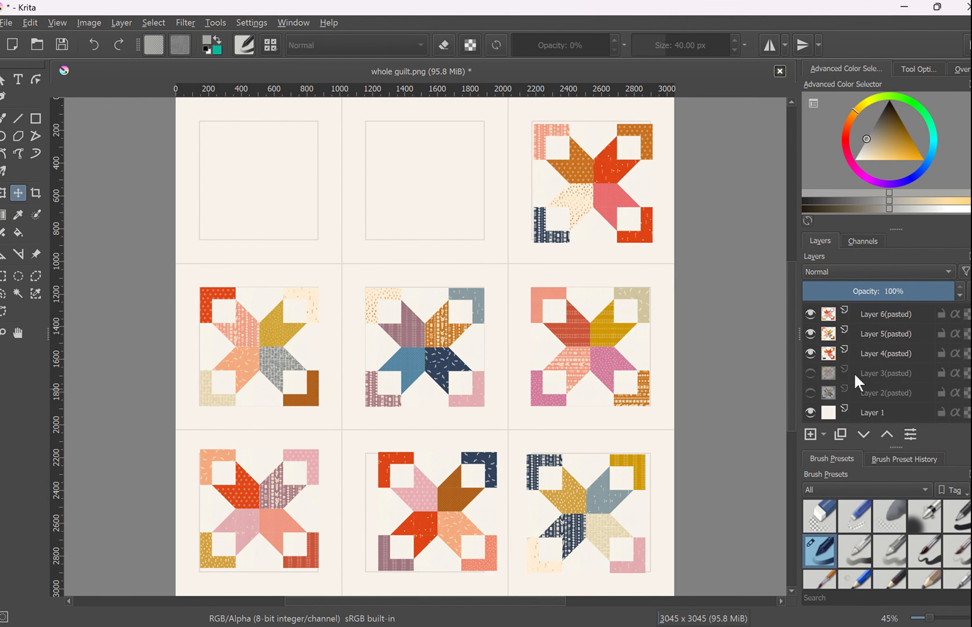
left_click(810, 373)
left_click(810, 393)
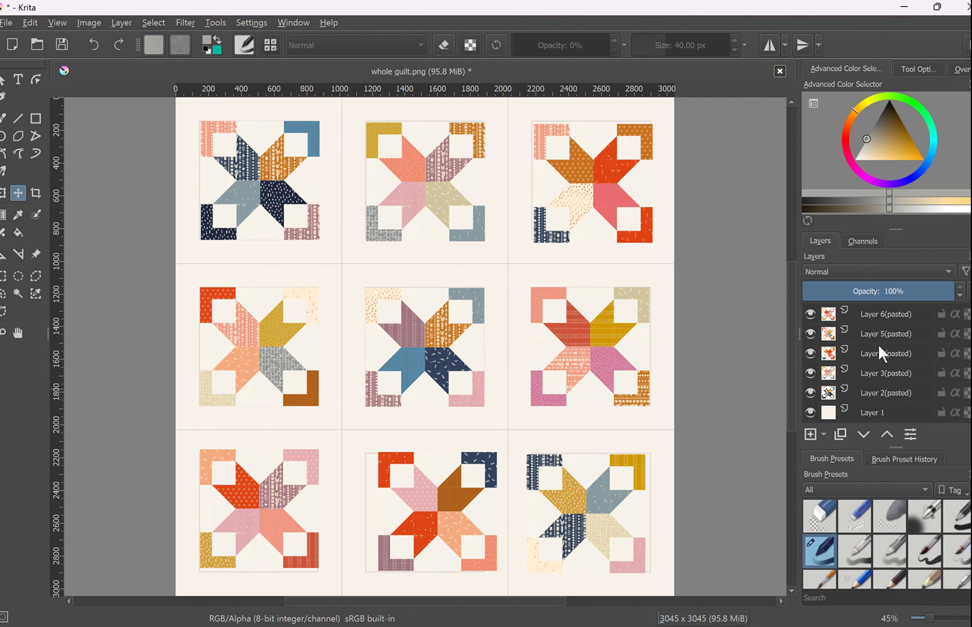
- Align the newly pasted block with the outline of the bottom-middle square
left_click_drag(290, 219, 290, 161)
left_click_drag(442, 465, 416, 495)
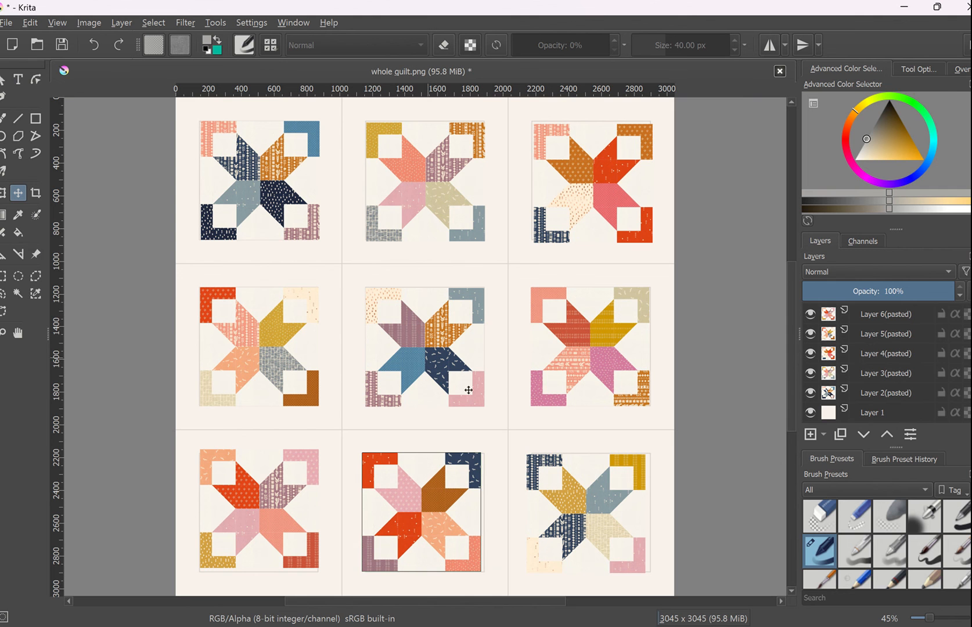
left_click_drag(429, 495, 430, 494)
left_click_drag(438, 510, 444, 509)
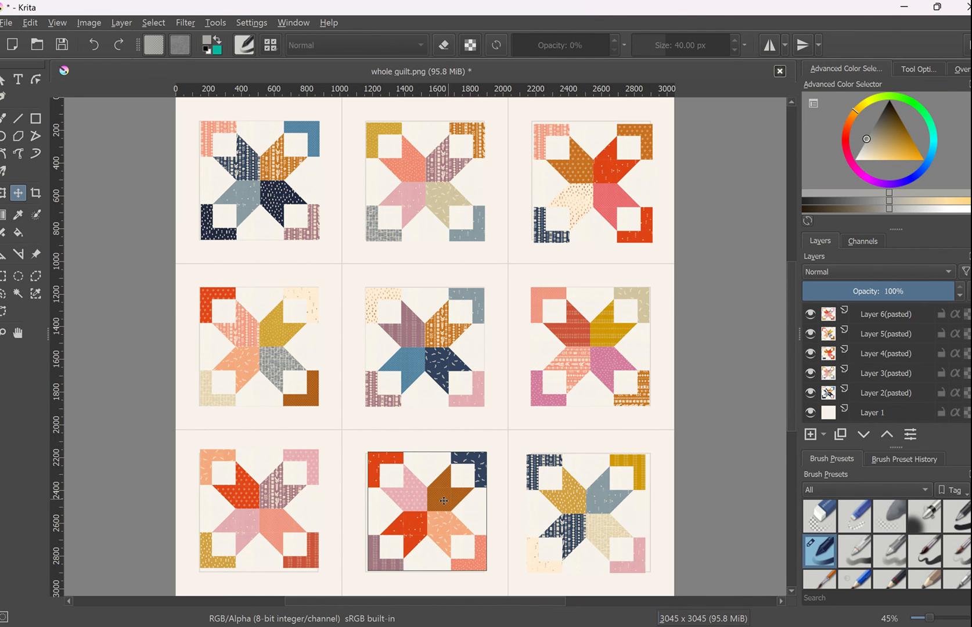
left_click_drag(448, 497, 445, 500)
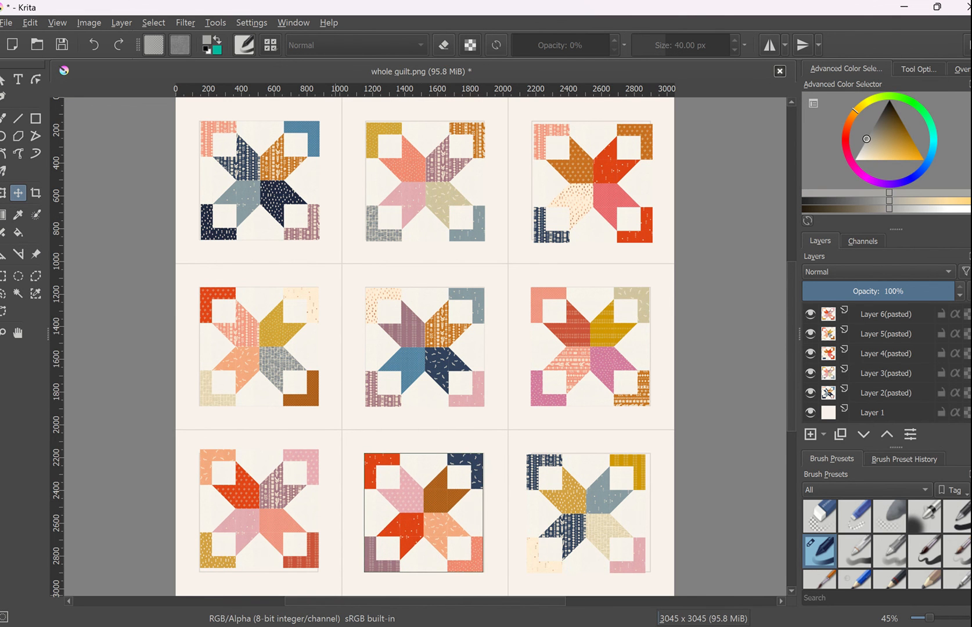
- Switch to the browser to view the sample quilt on the Cozy Cabin Quilt pattern page, and return to Krita
mouse_move(278, 626)
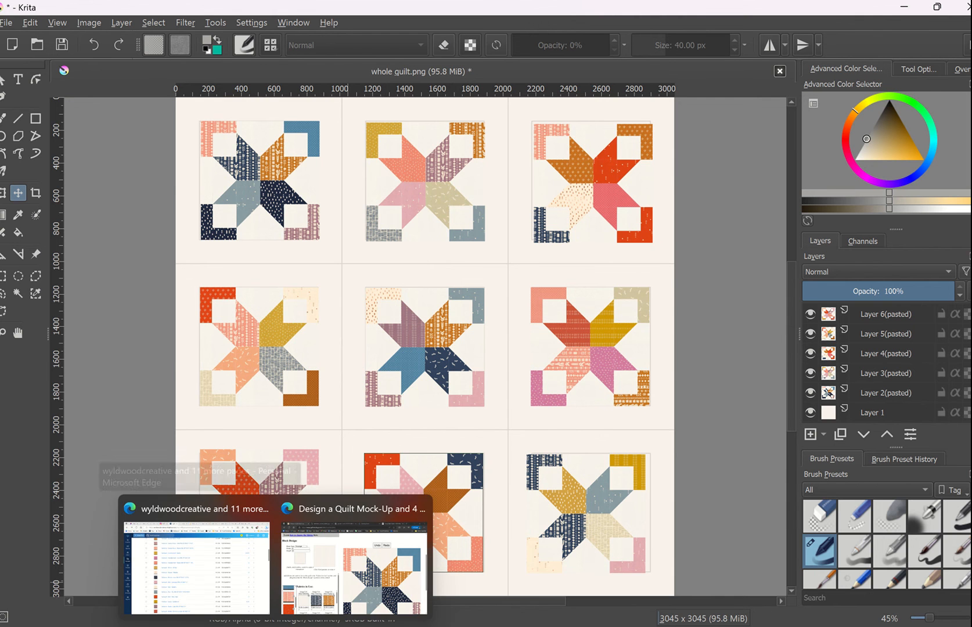
left_click(364, 611)
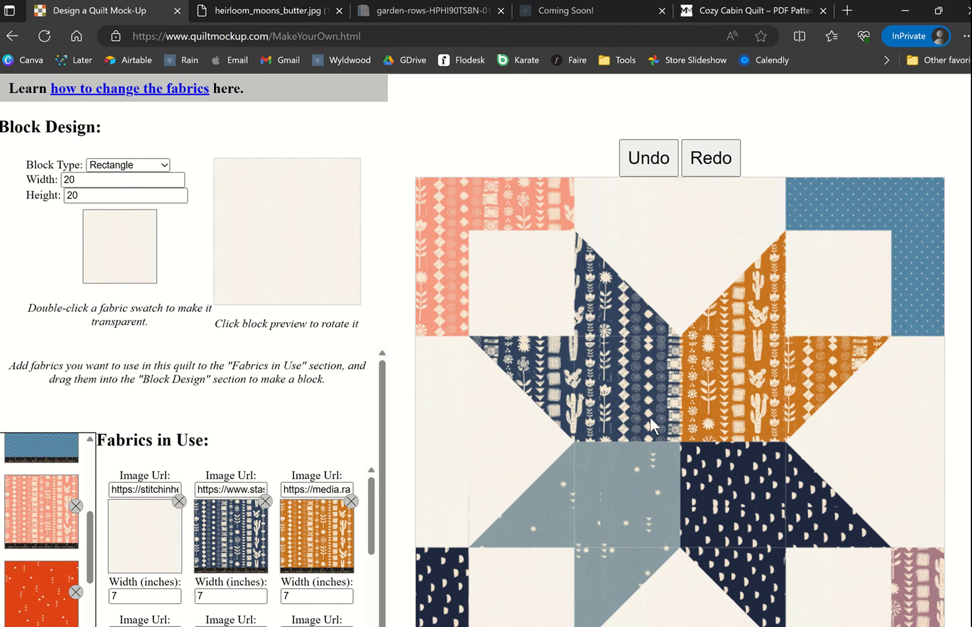
left_click(737, 13)
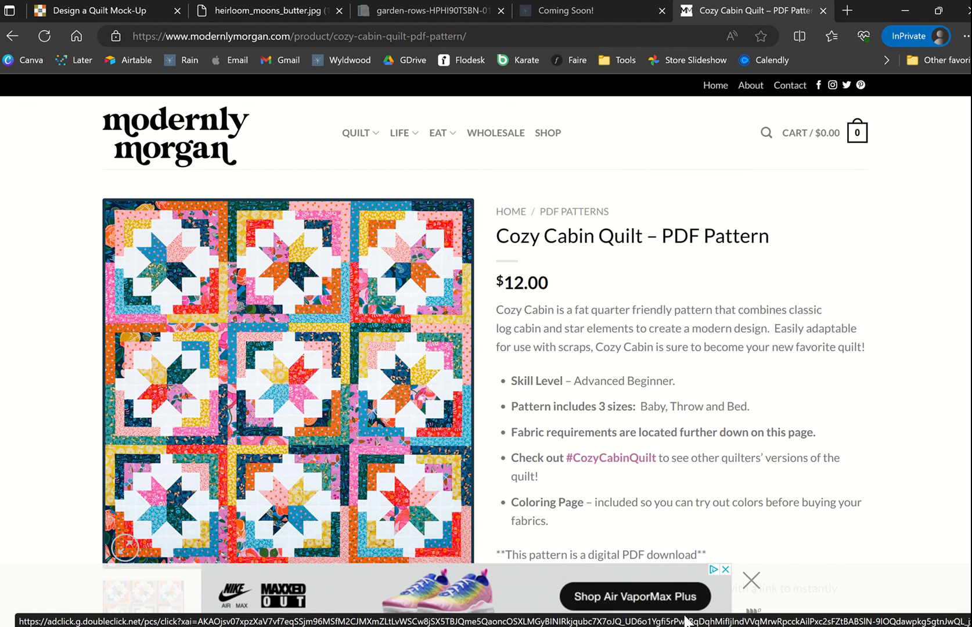
left_click(660, 625)
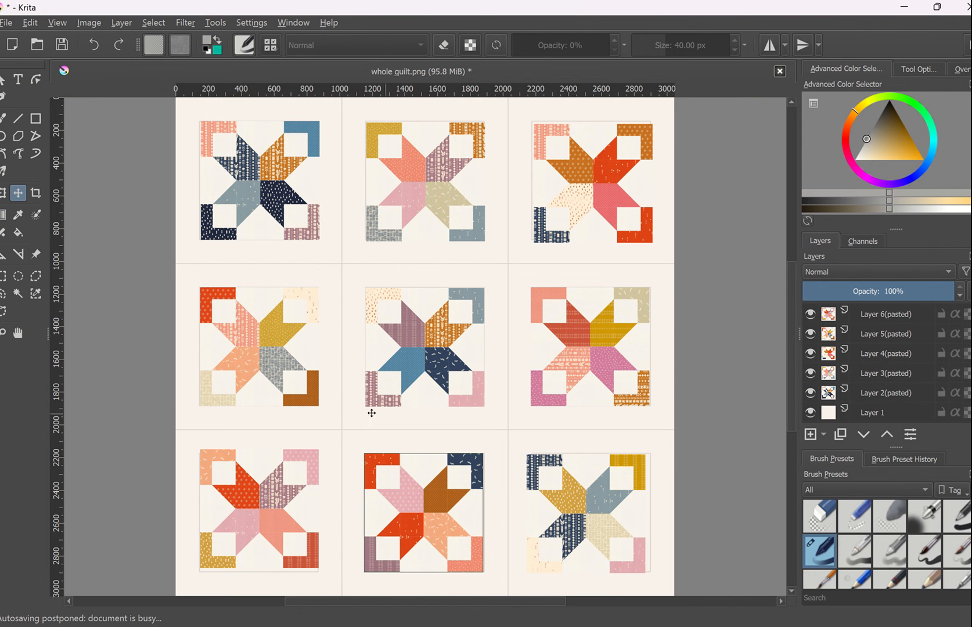
- Rotate the bottom-middle block layer 90° clockwise and realign it with its square outline
left_click_drag(421, 502, 421, 501)
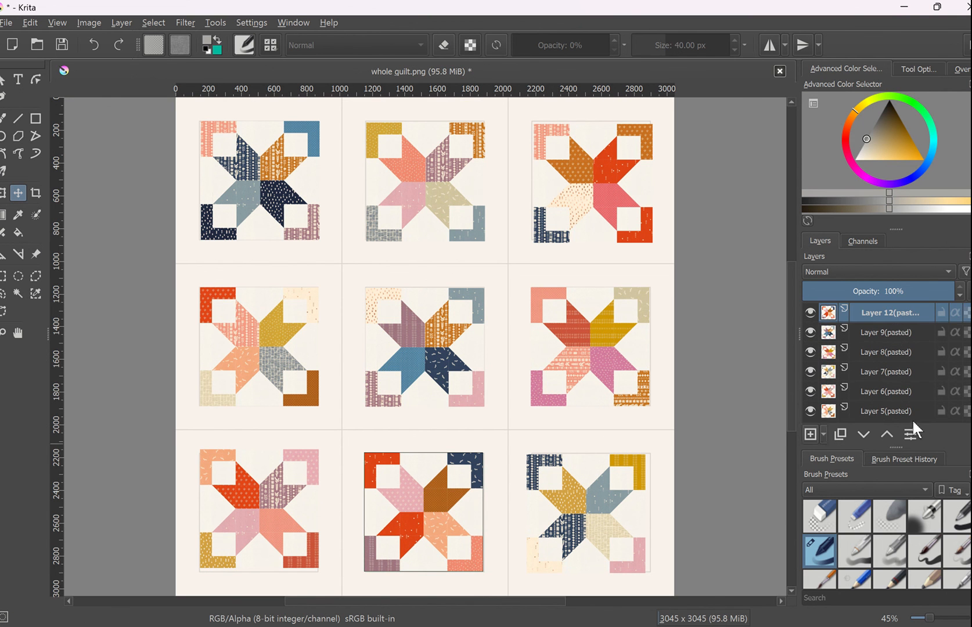
left_click_drag(432, 468, 433, 472)
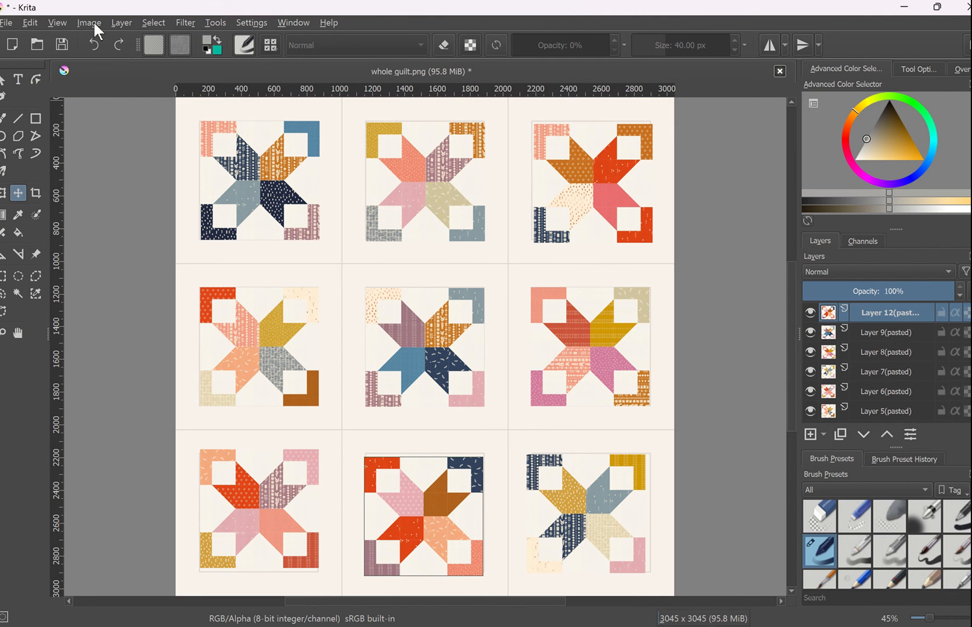
left_click(121, 23)
mouse_move(160, 183)
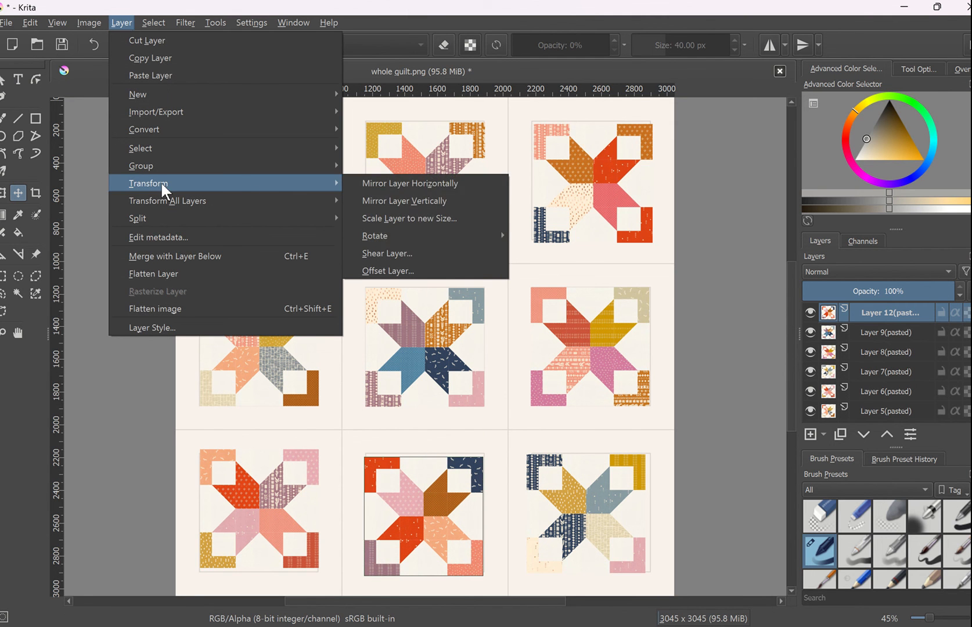
mouse_move(404, 235)
left_click(554, 253)
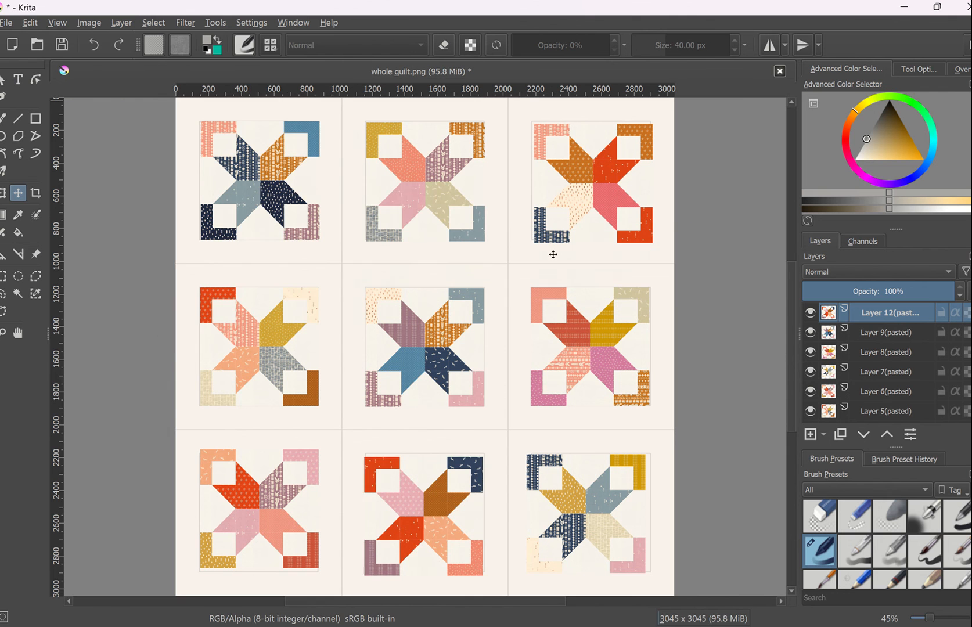
left_click_drag(423, 535, 424, 537)
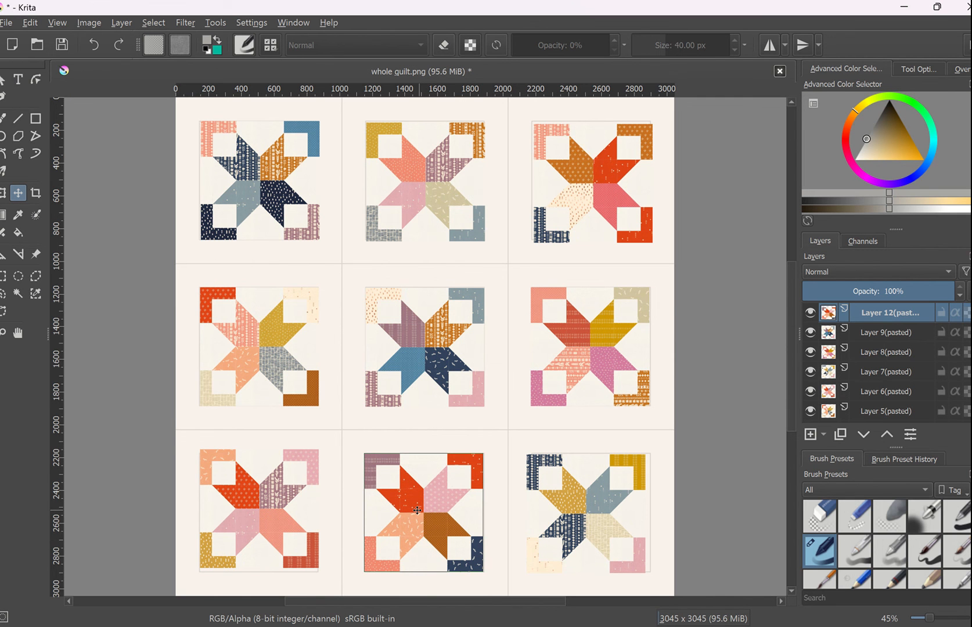
- Switch to the Design a Quilt Mock-Up page in the browser and review its instructions, size settings, fabrics and quilt preview
left_click(275, 626)
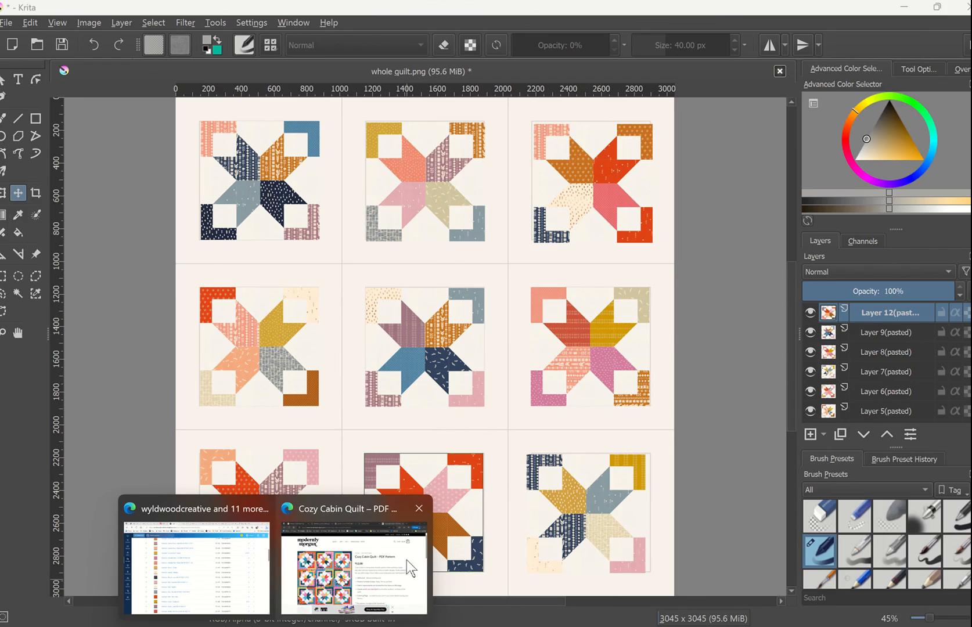
left_click(407, 560)
left_click(143, 10)
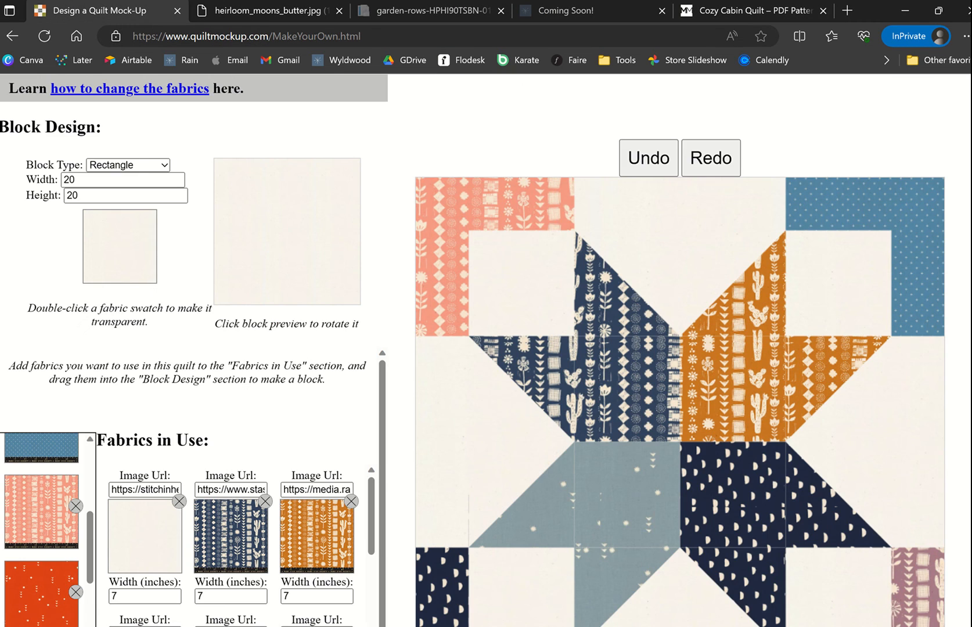
scroll(802, 383, "down", 3)
scroll(800, 381, "up", 1)
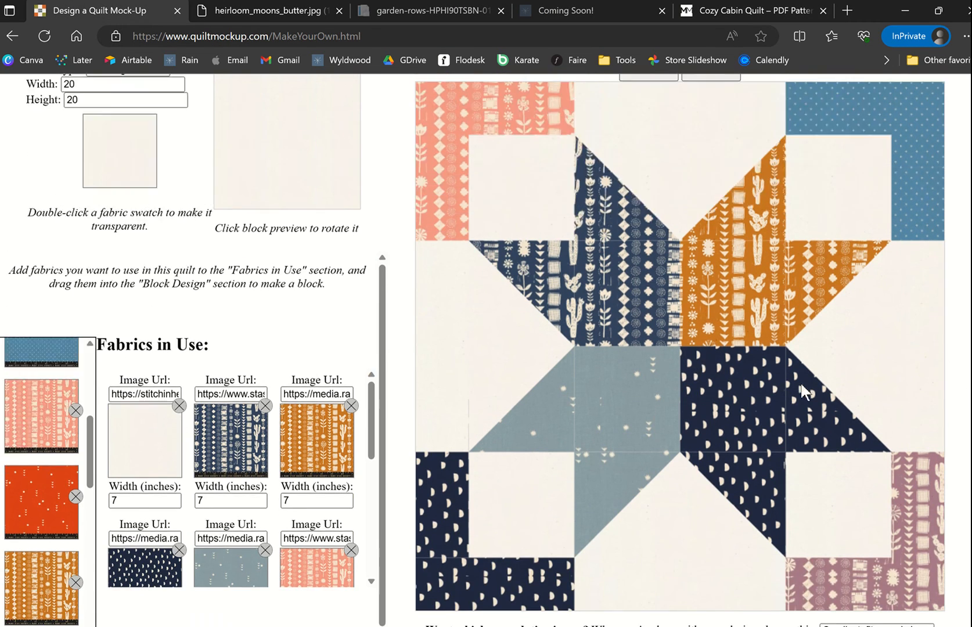
scroll(802, 385, "up", 6)
scroll(802, 386, "down", 2)
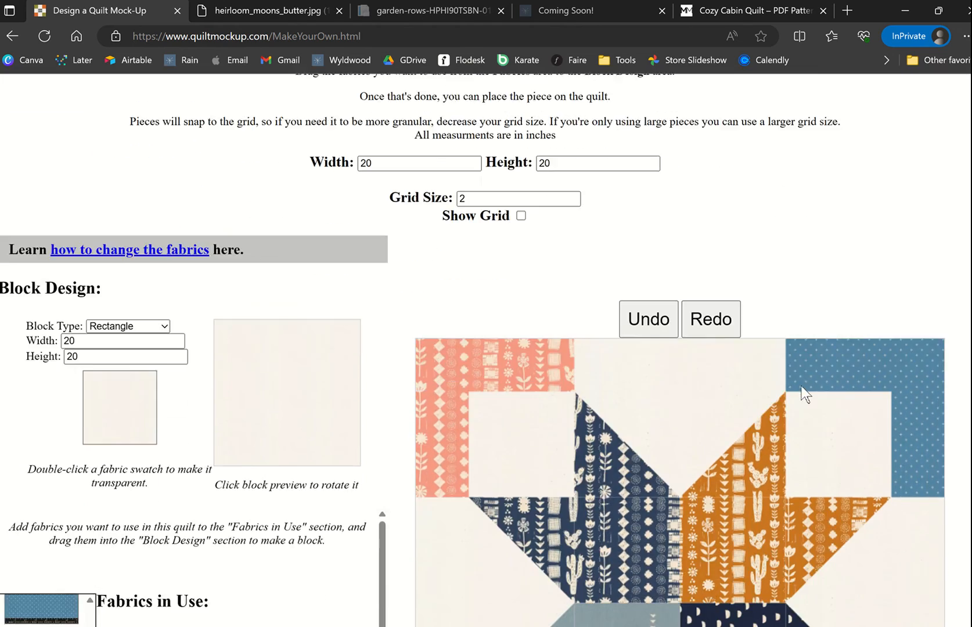
scroll(801, 386, "down", 2)
scroll(840, 433, "down", 3)
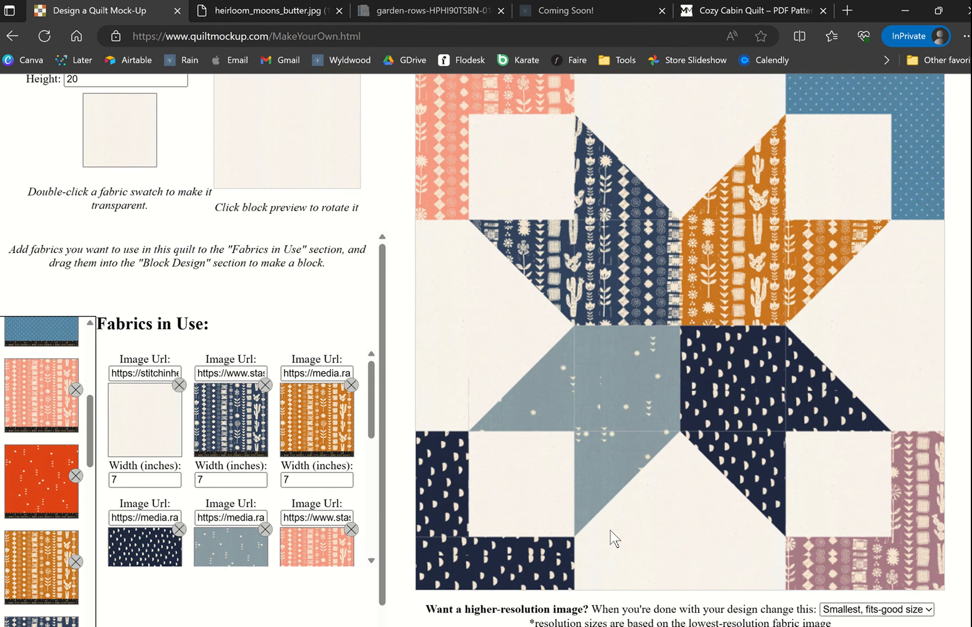
scroll(640, 499, "up", 2)
scroll(640, 498, "down", 2)
scroll(646, 485, "up", 2)
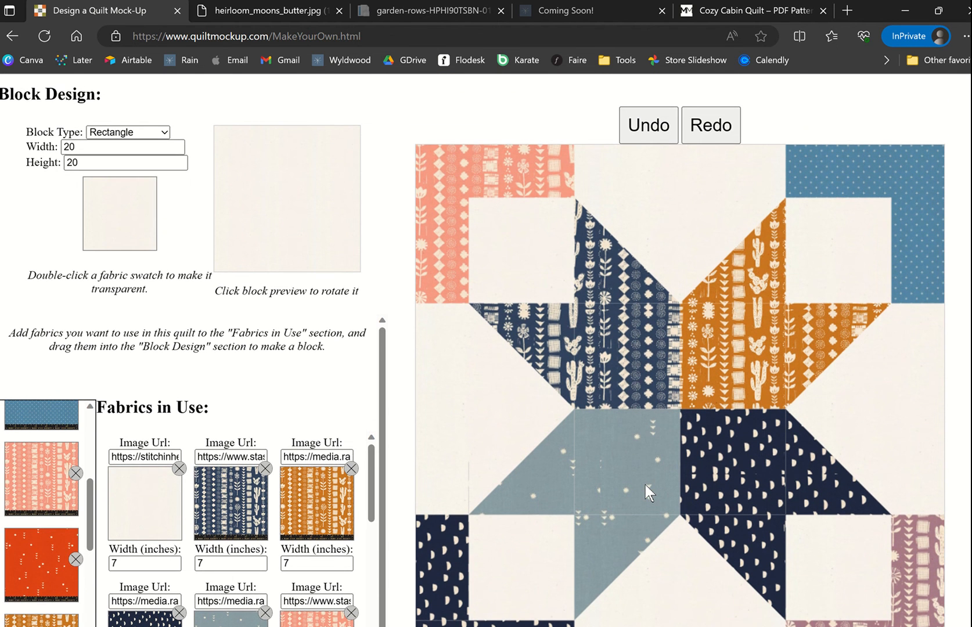
scroll(646, 484, "up", 4)
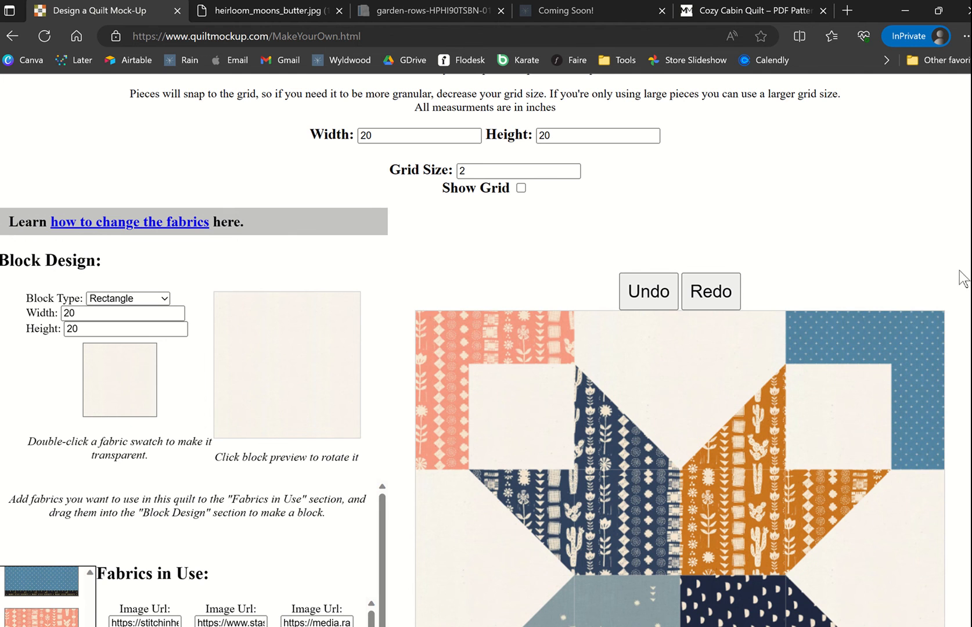
scroll(876, 274, "up", 4)
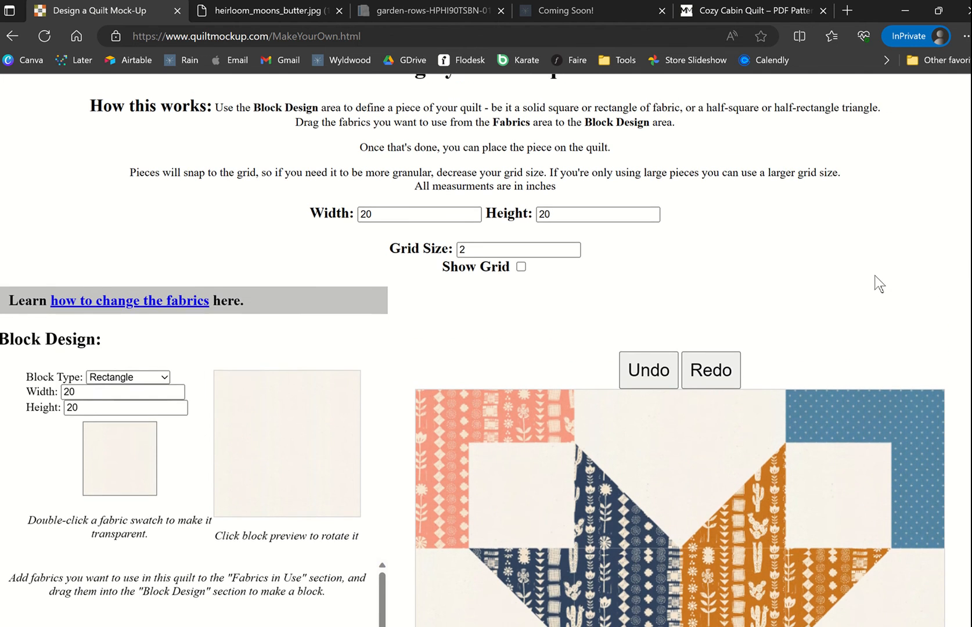